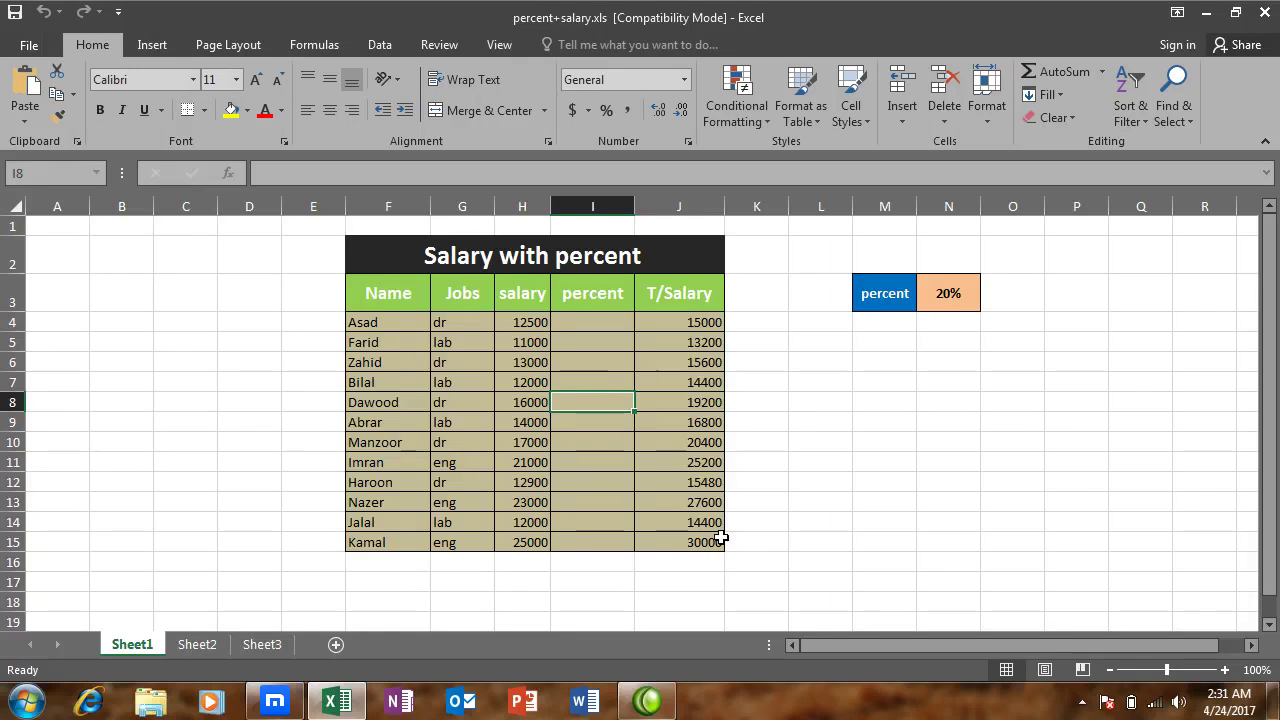
Make the salary table body F4:J15 bold and centre-aligned
left_click(1082, 704)
scroll(333, 52, "down", 1)
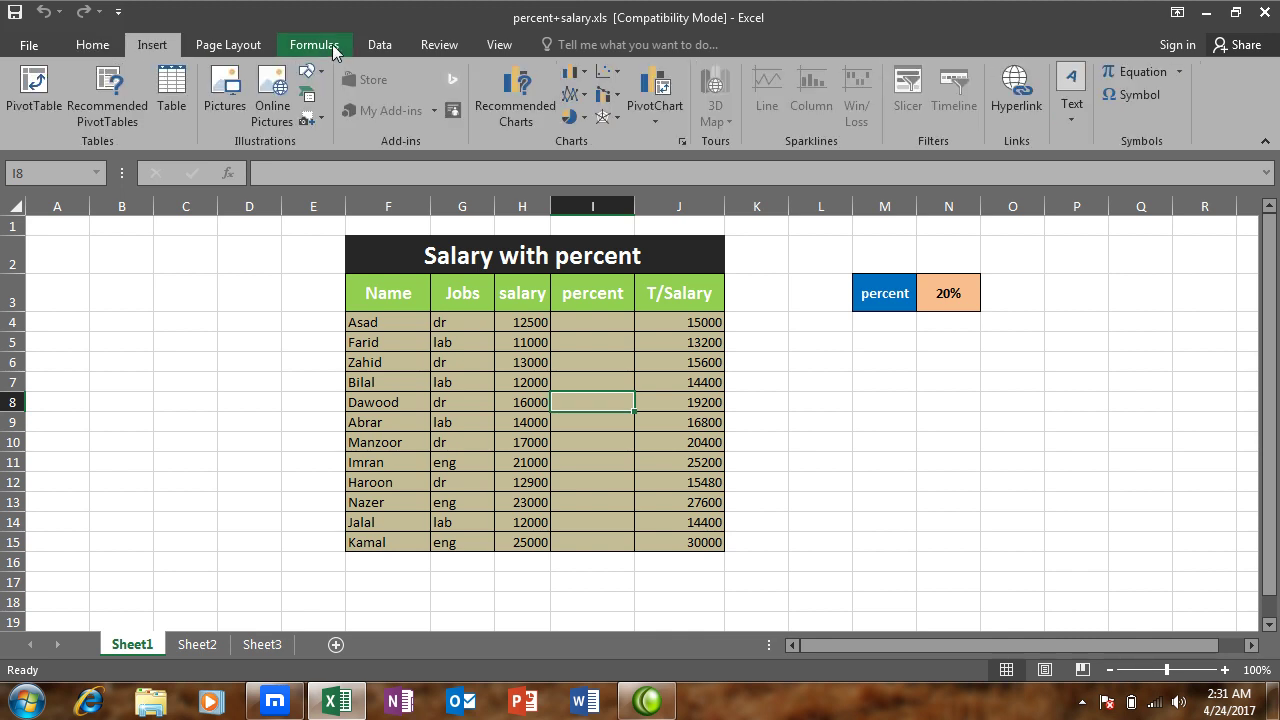
left_click(333, 52)
left_click(402, 47)
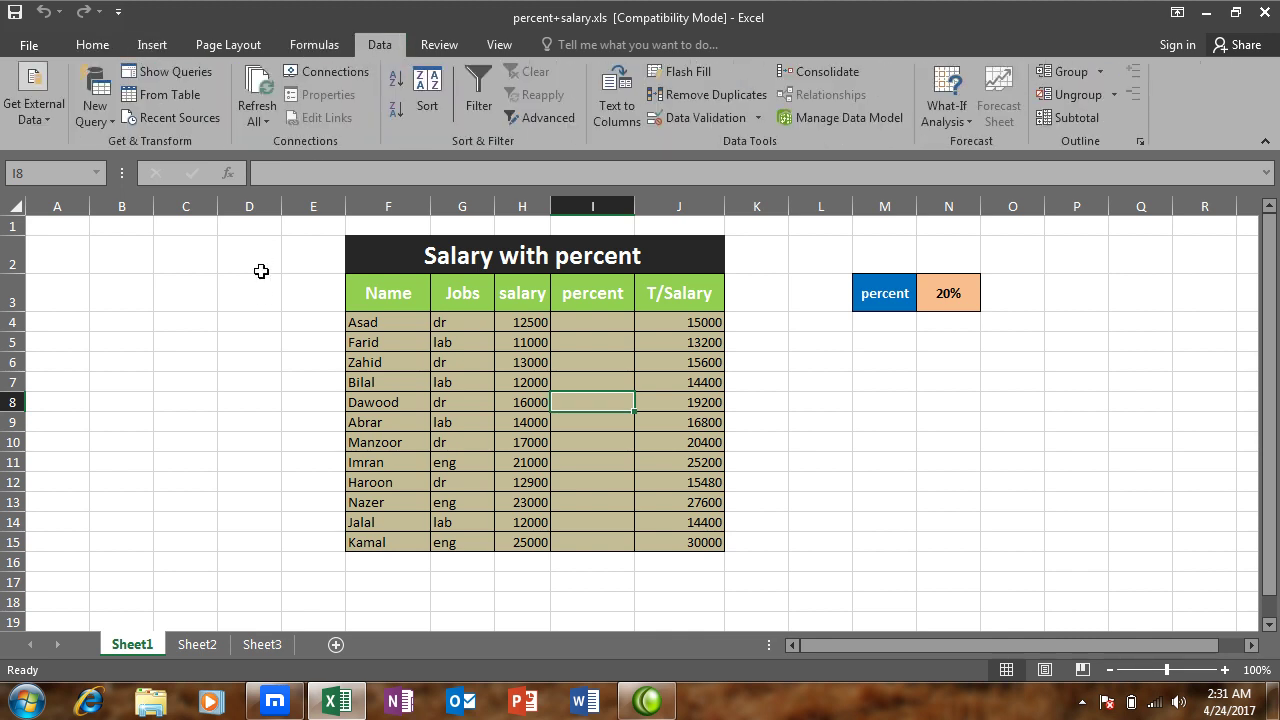
left_click(262, 292)
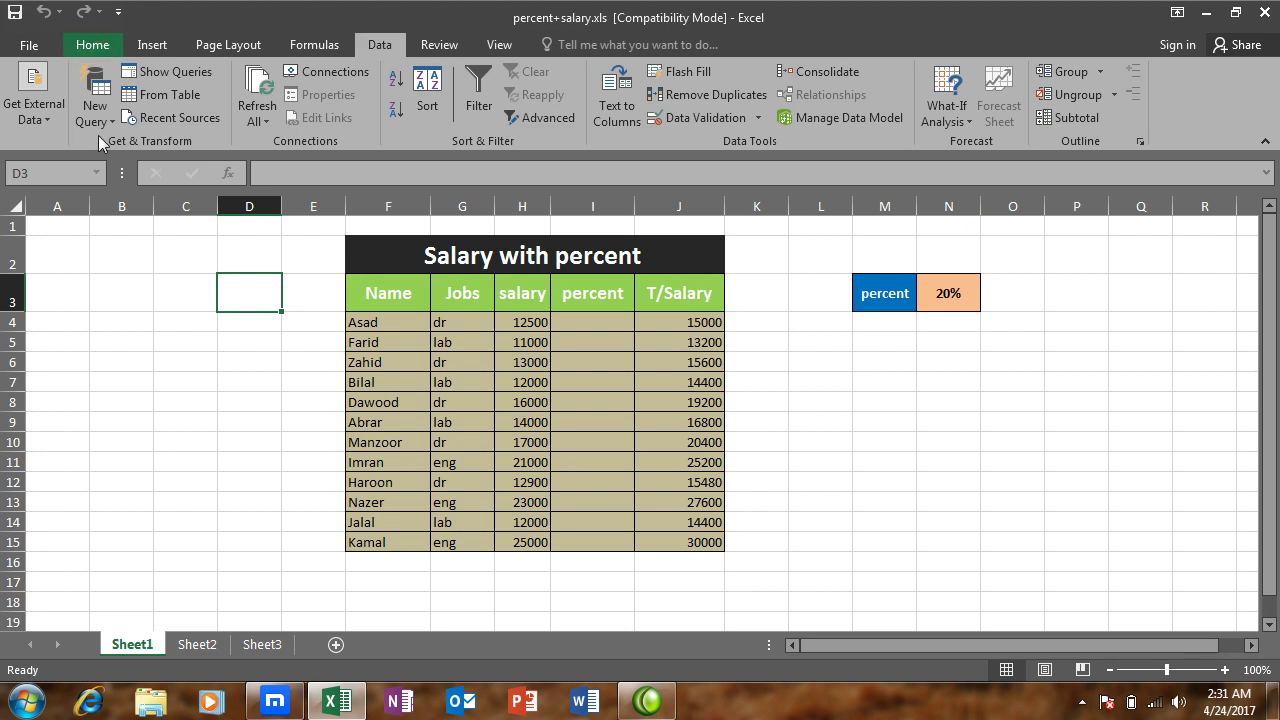
left_click(260, 344)
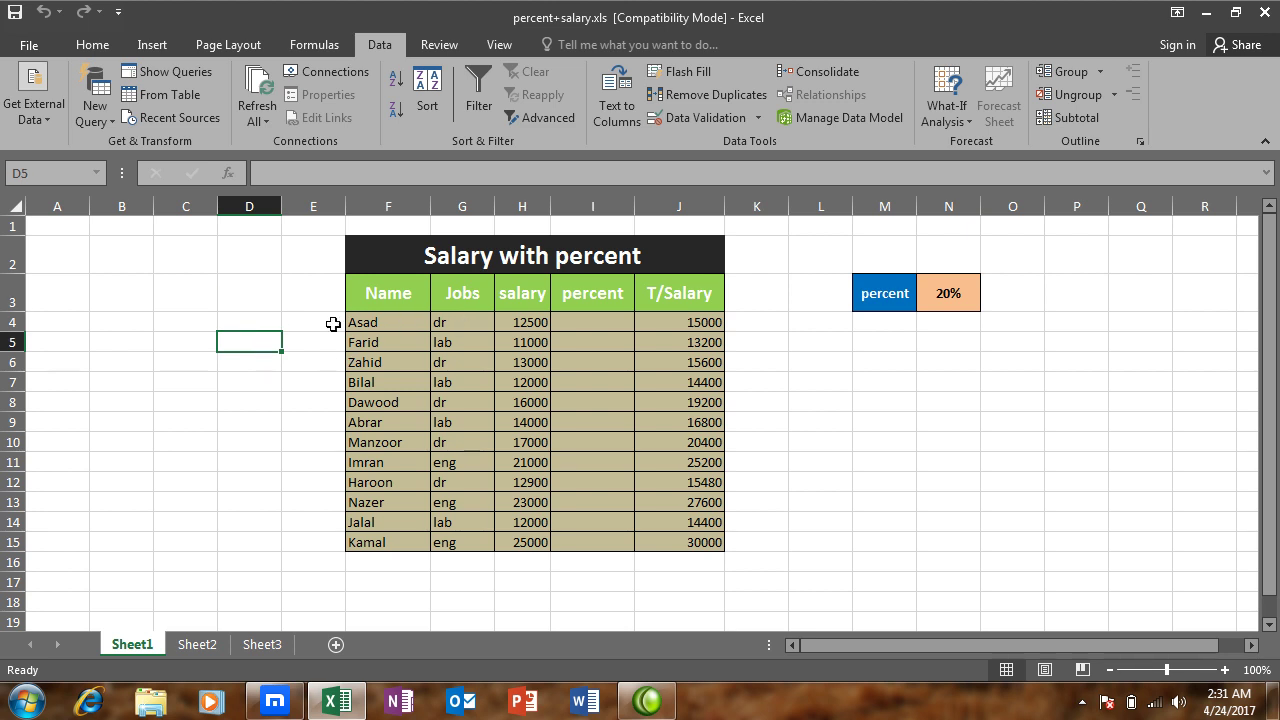
mouse_move(355, 322)
left_mouse_down()
mouse_move(485, 393)
mouse_move(690, 540)
left_mouse_up()
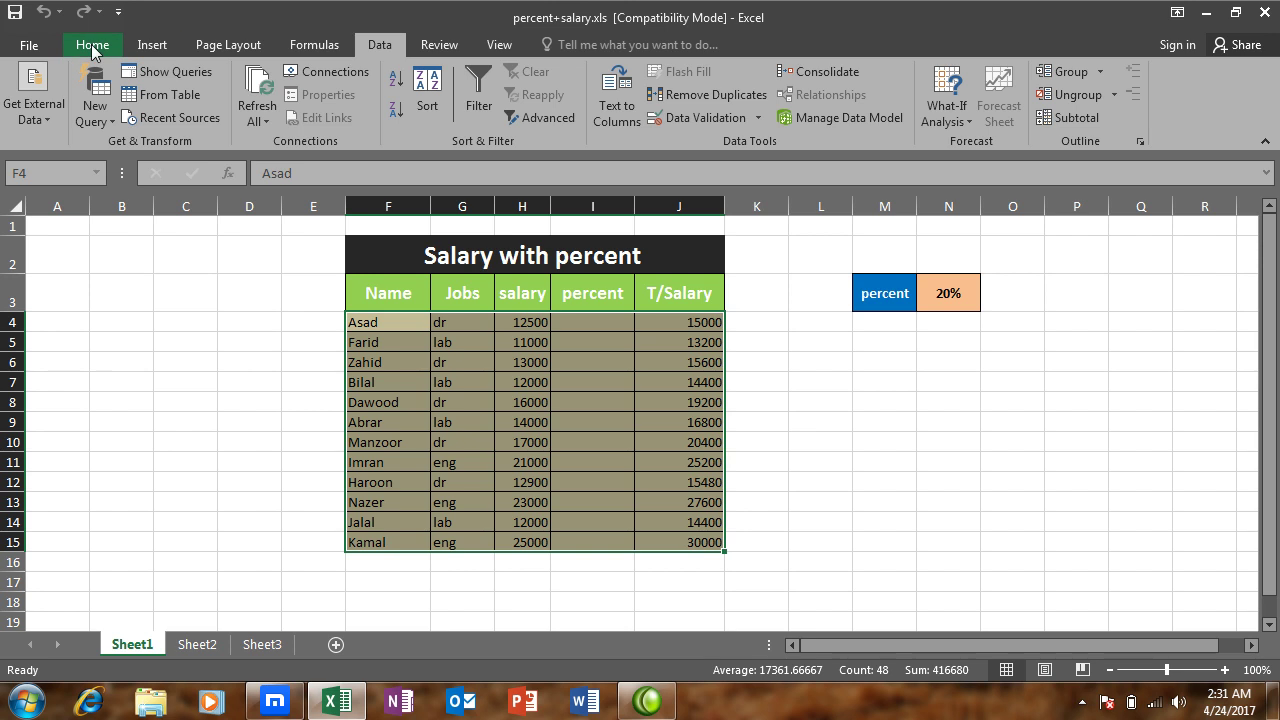
left_click(92, 45)
left_click(103, 110)
left_click(327, 115)
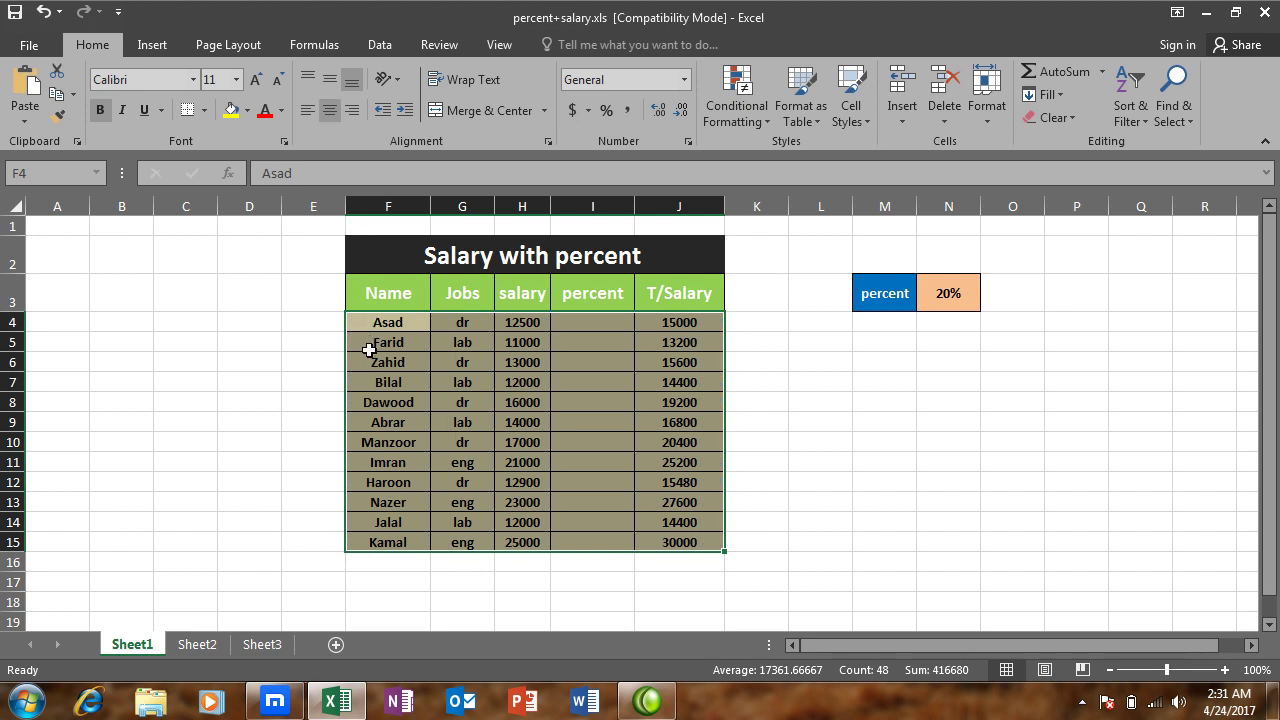
Select the empty percent column cells starting at I4, then cells E4:E5
left_click_drag(591, 322, 589, 541)
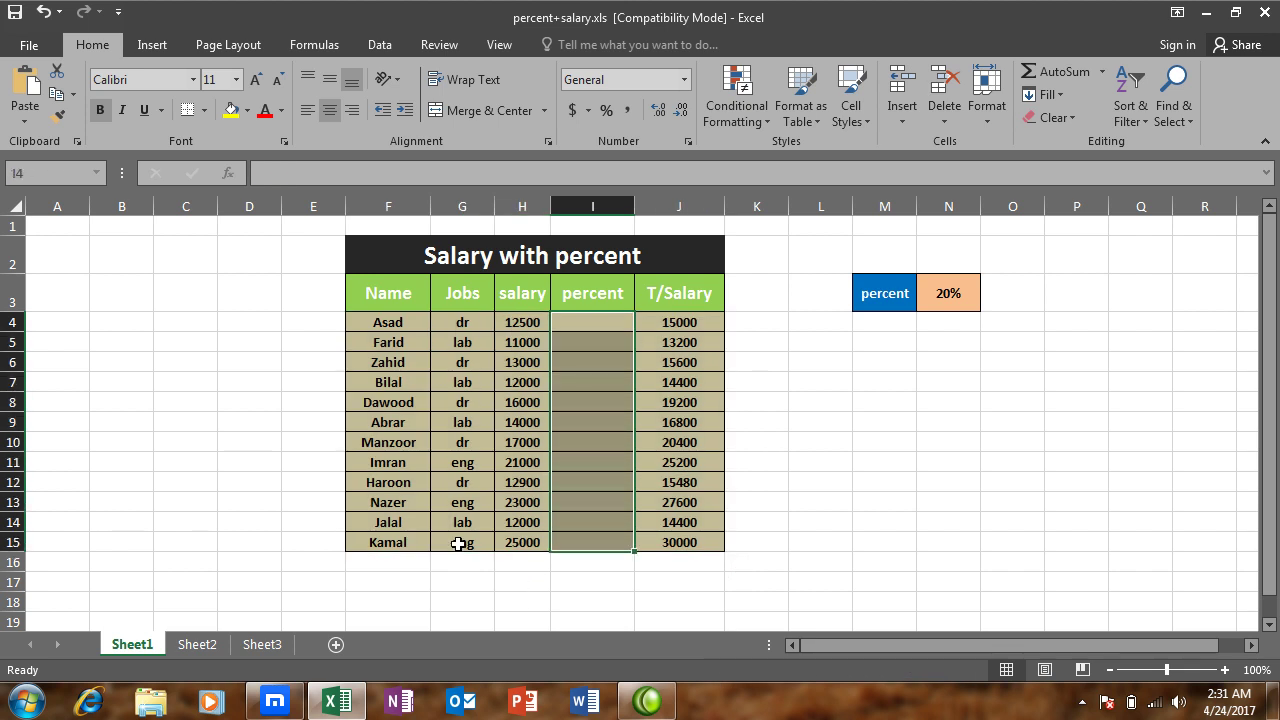
key("shift+Up")
key("shift+Up")
left_click(604, 322)
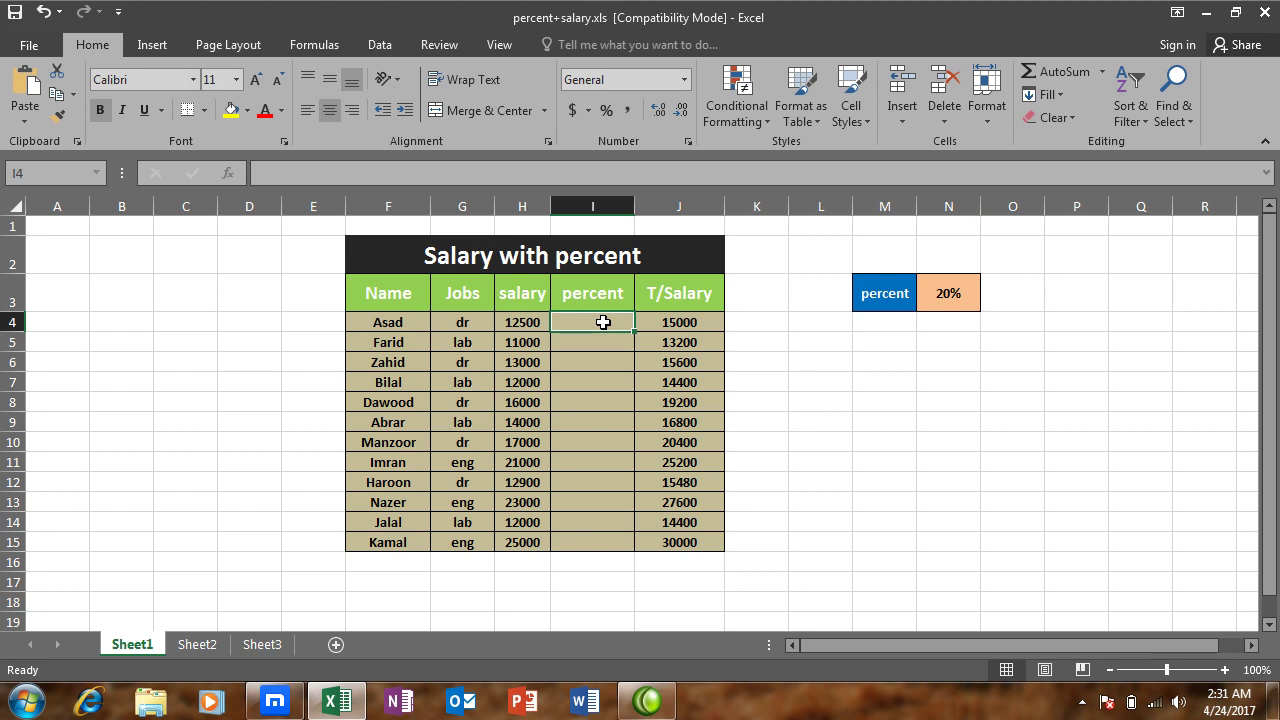
left_click_drag(300, 320, 308, 333)
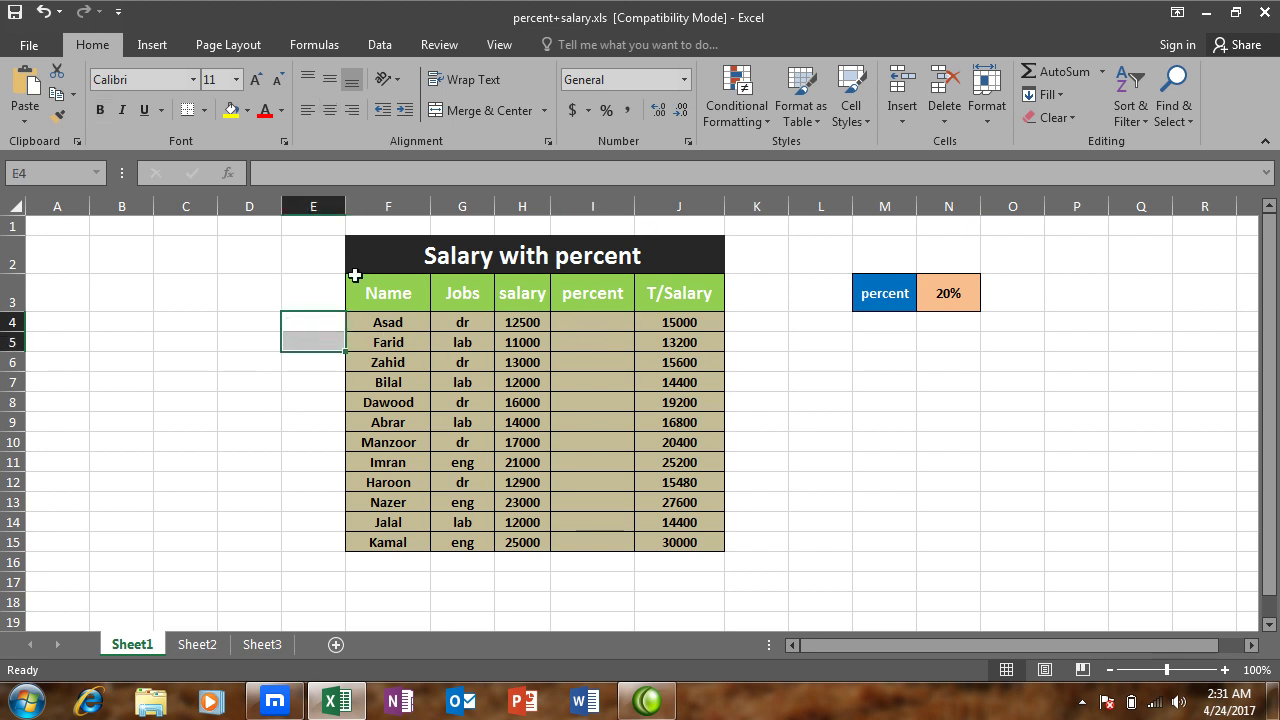
Widen columns F, I and J by dragging their header borders
left_click(421, 267)
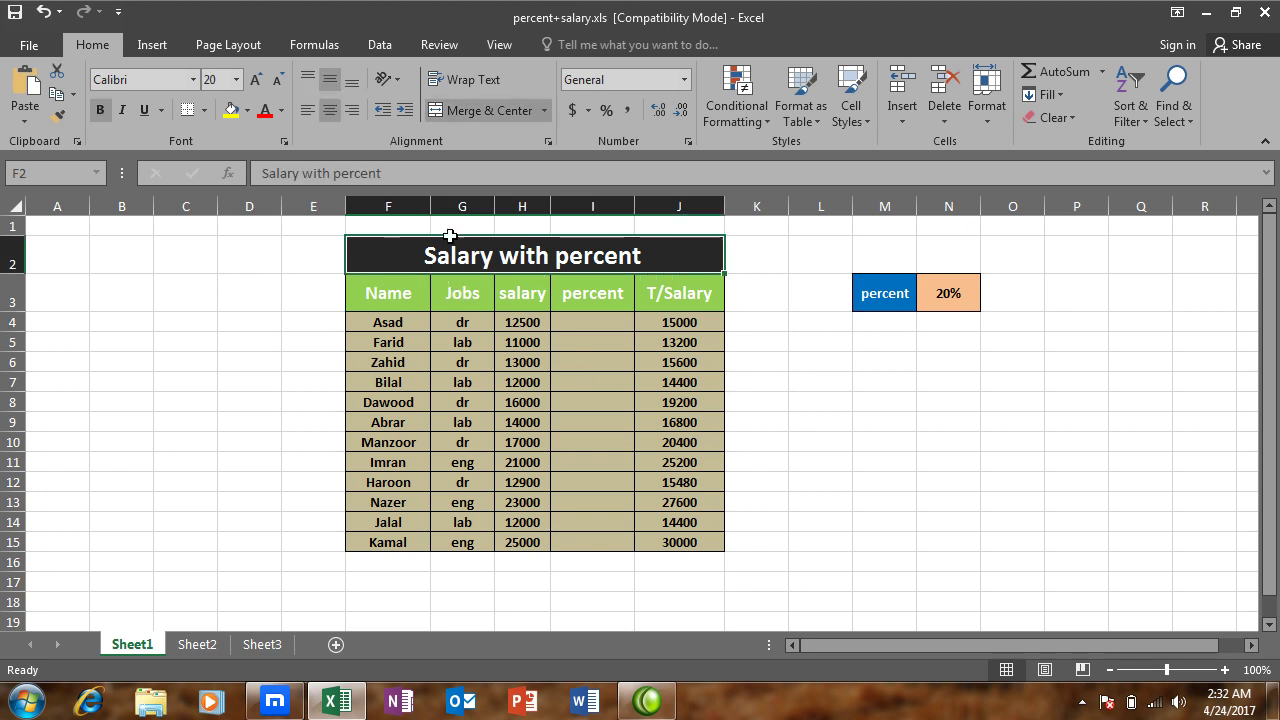
left_click_drag(431, 208, 618, 203)
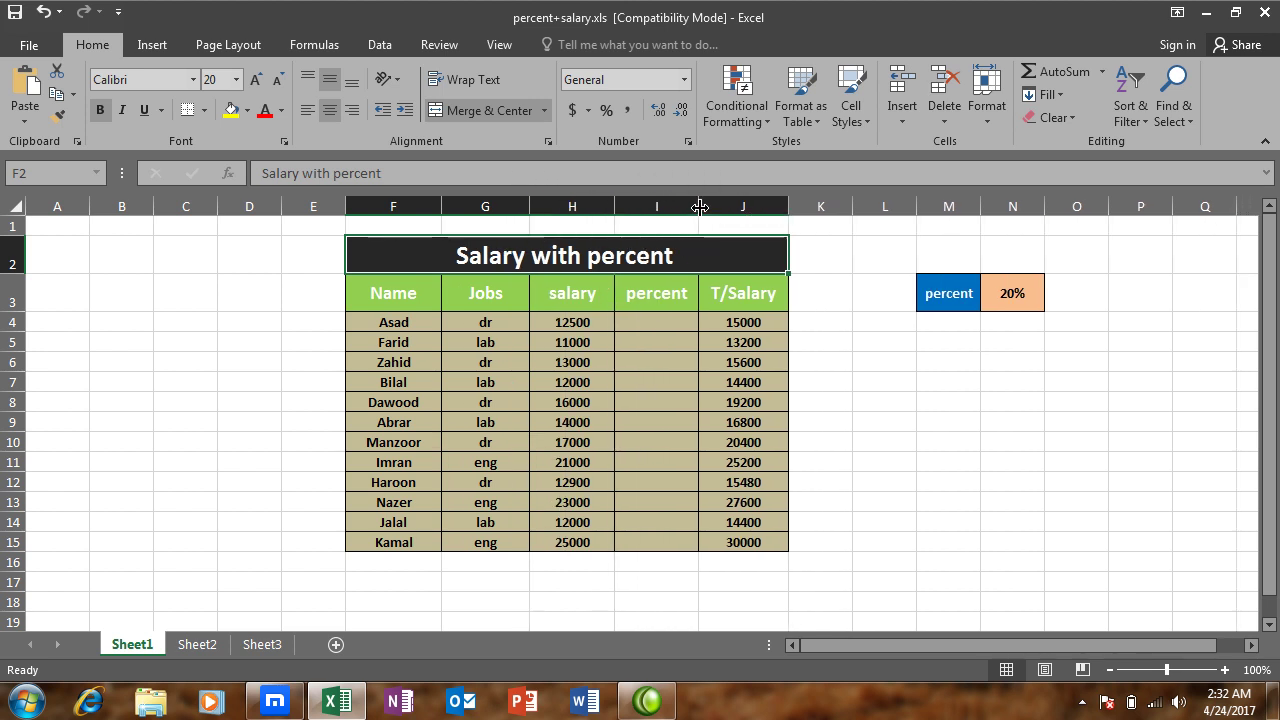
left_click_drag(699, 205, 707, 205)
mouse_move(797, 206)
left_mouse_down()
mouse_move(850, 208)
mouse_move(826, 206)
left_mouse_up()
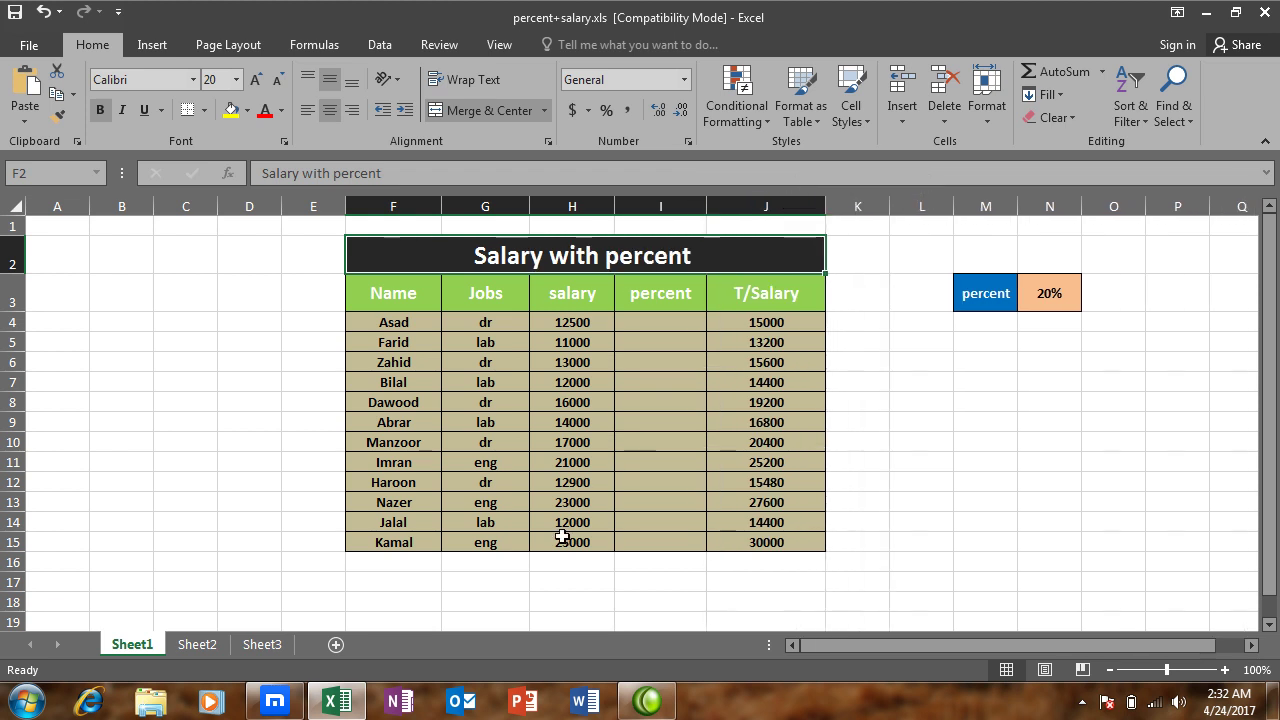
Select the names, the title rows, salaries H4:H15 and the percent column I4:I15
left_click(466, 340)
left_click_drag(381, 318, 380, 543)
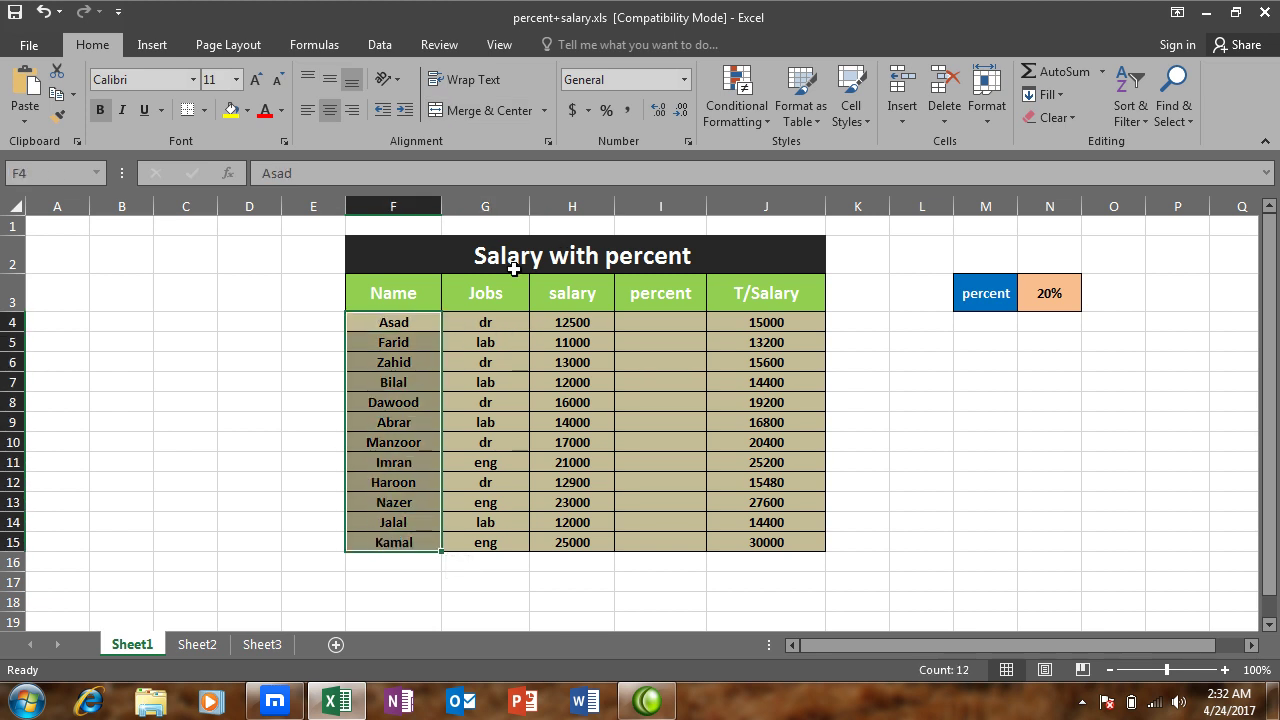
left_click_drag(490, 258, 609, 281)
left_click(651, 255)
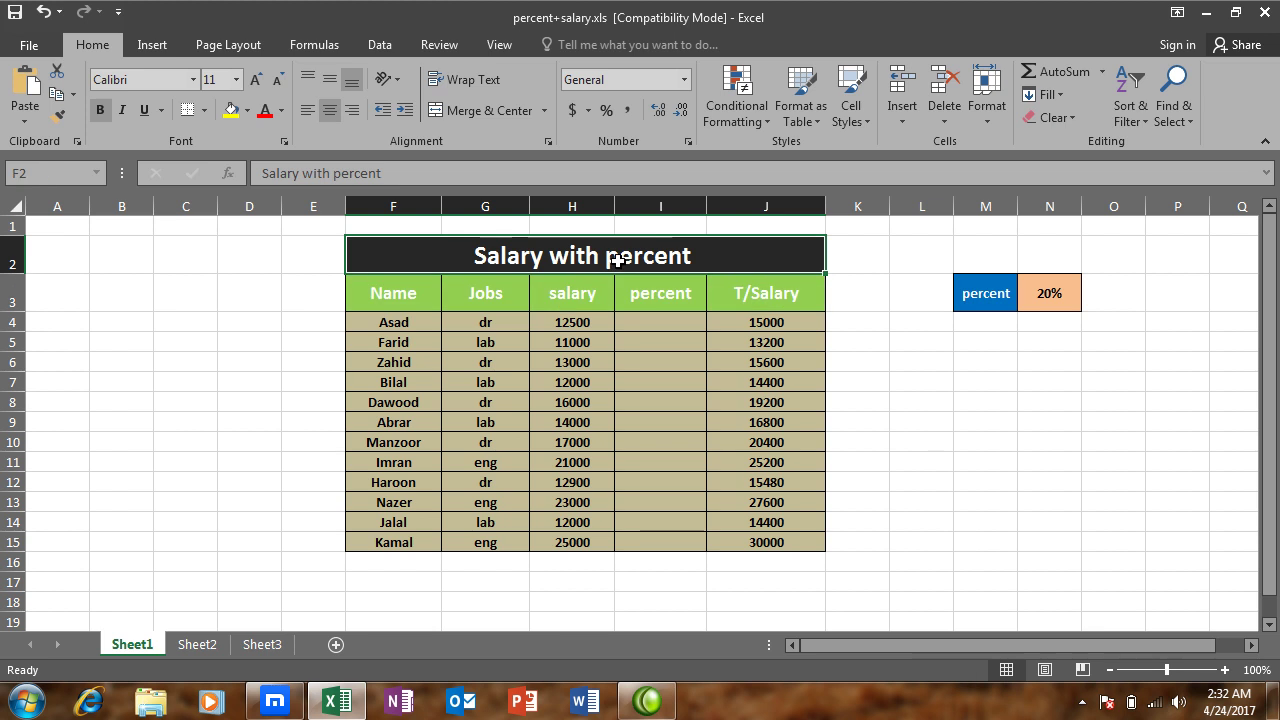
left_click_drag(571, 321, 560, 546)
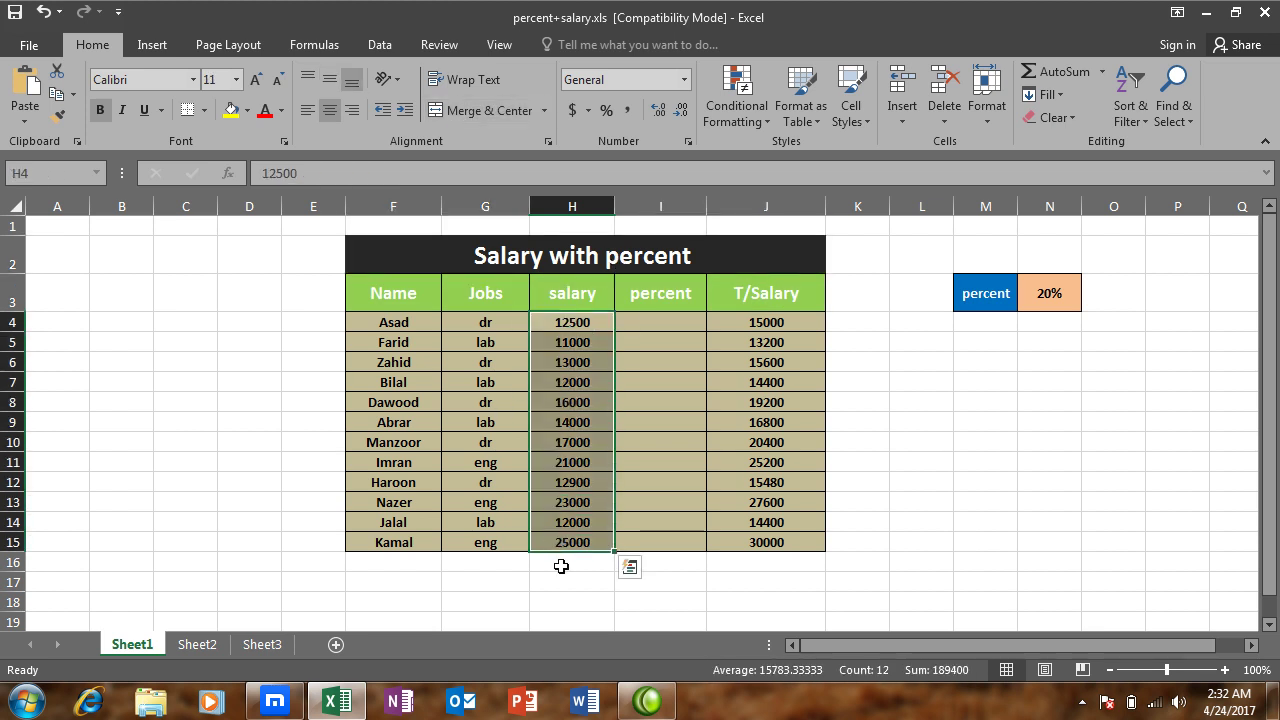
left_click_drag(645, 322, 640, 542)
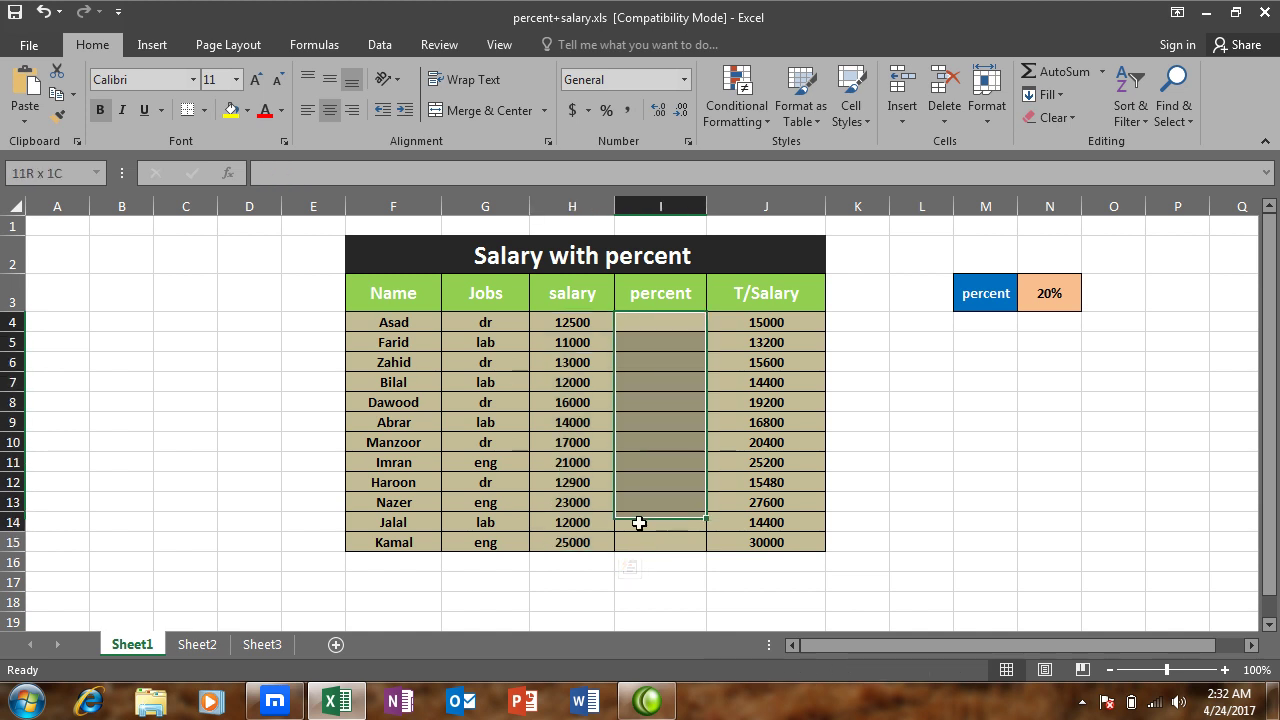
left_click(685, 327)
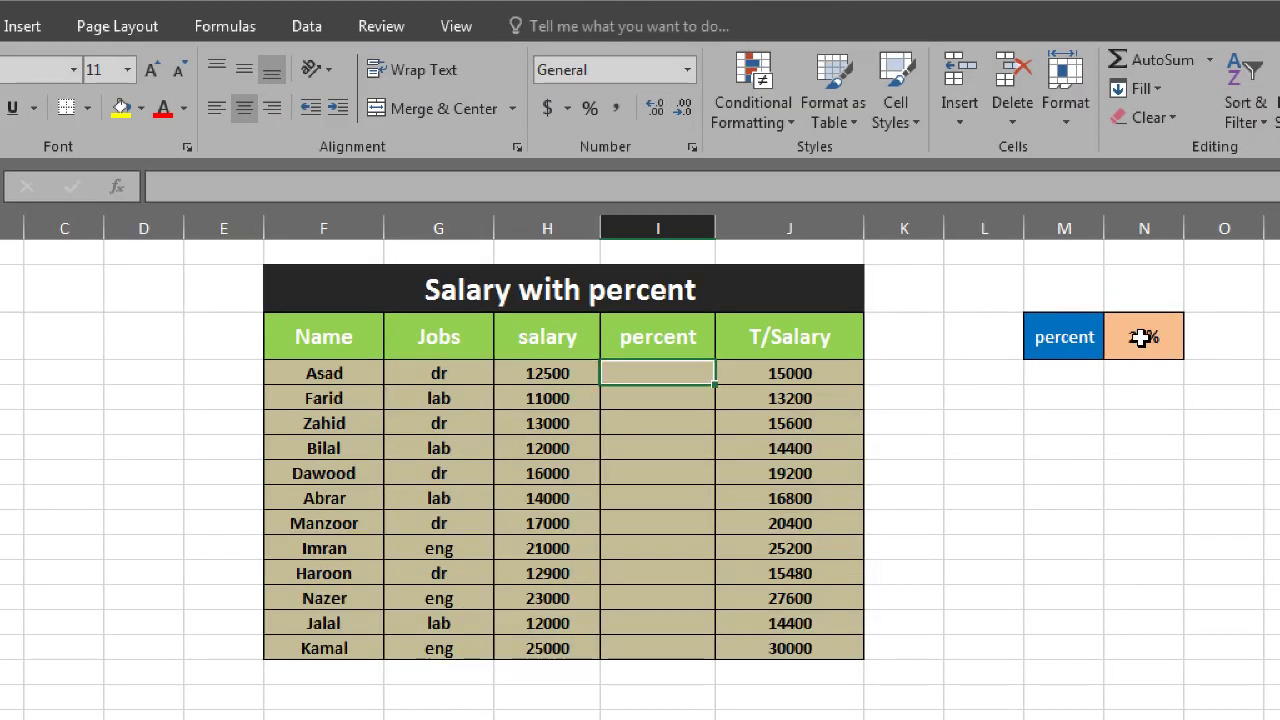
left_click(1140, 338)
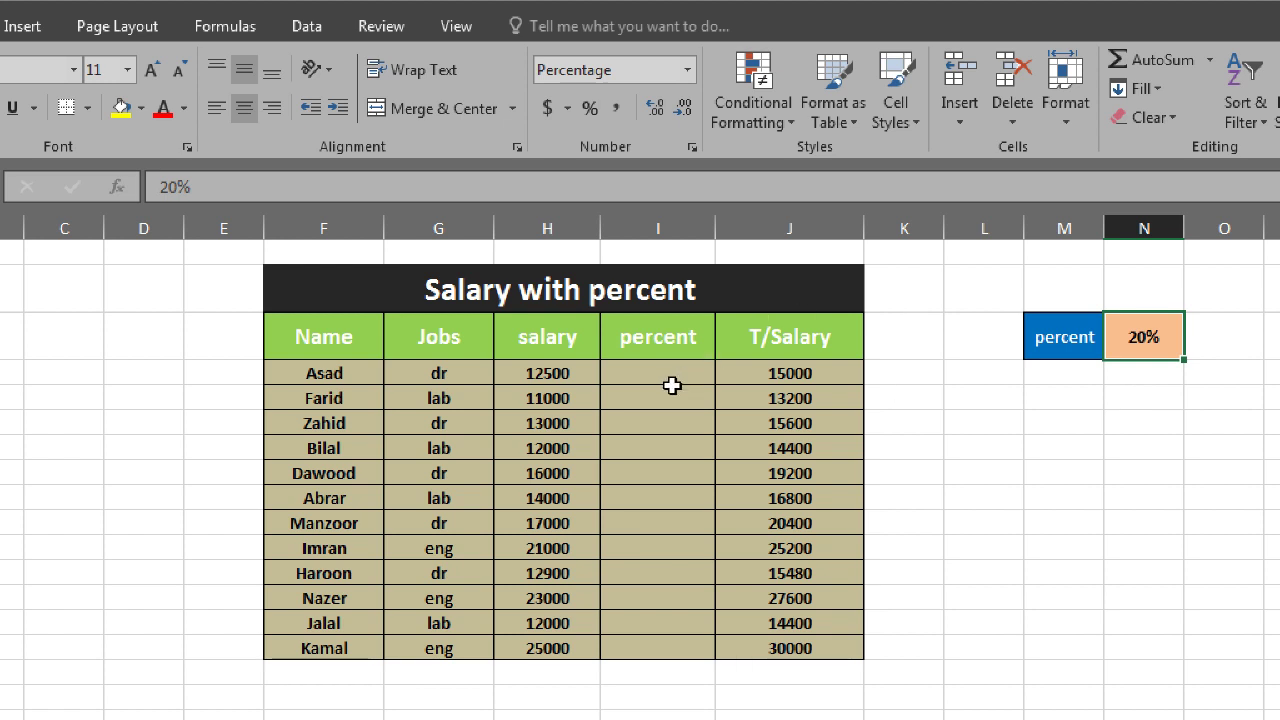
left_click(668, 372)
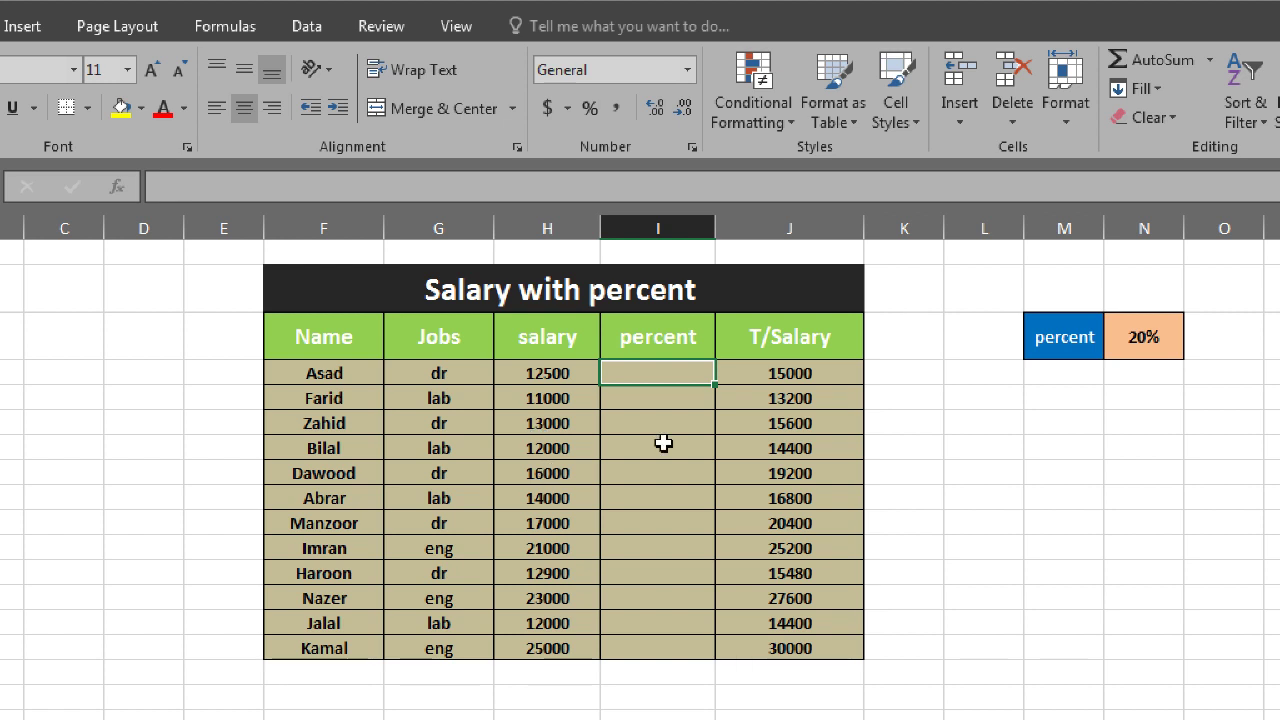
left_click(1143, 339)
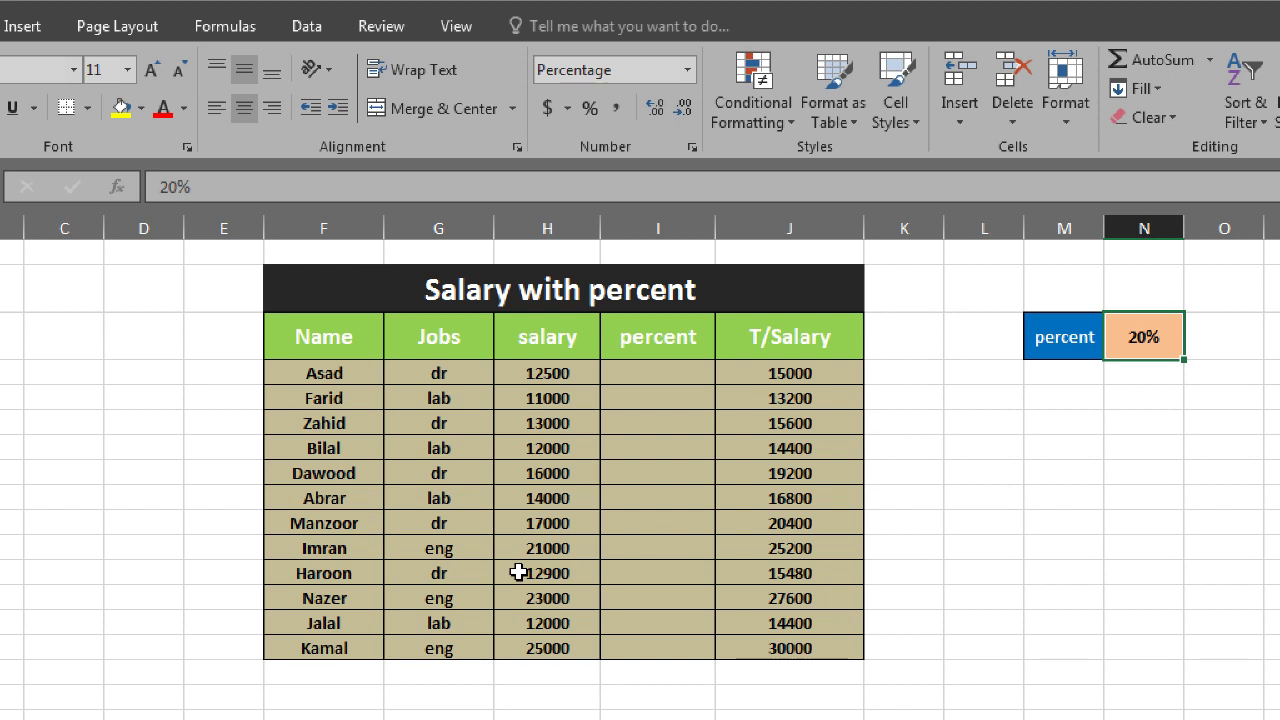
left_click(531, 373)
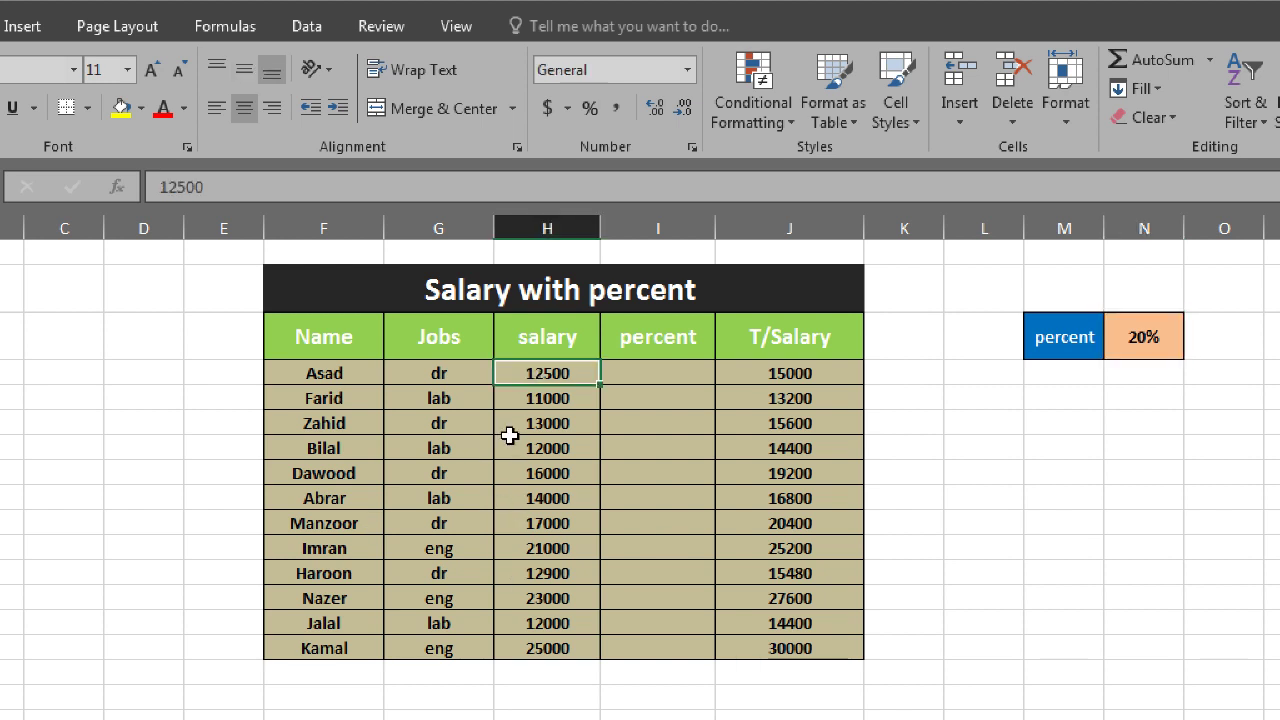
left_click(543, 400)
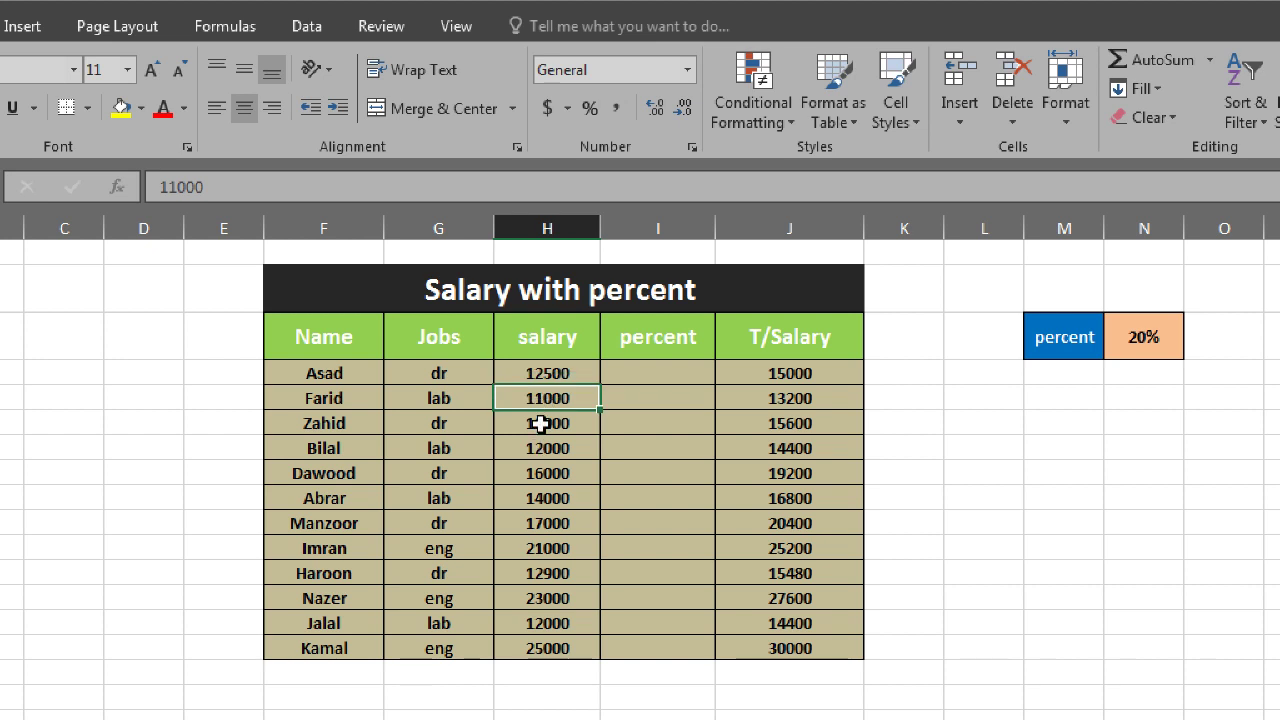
left_click(537, 425)
left_click(523, 452)
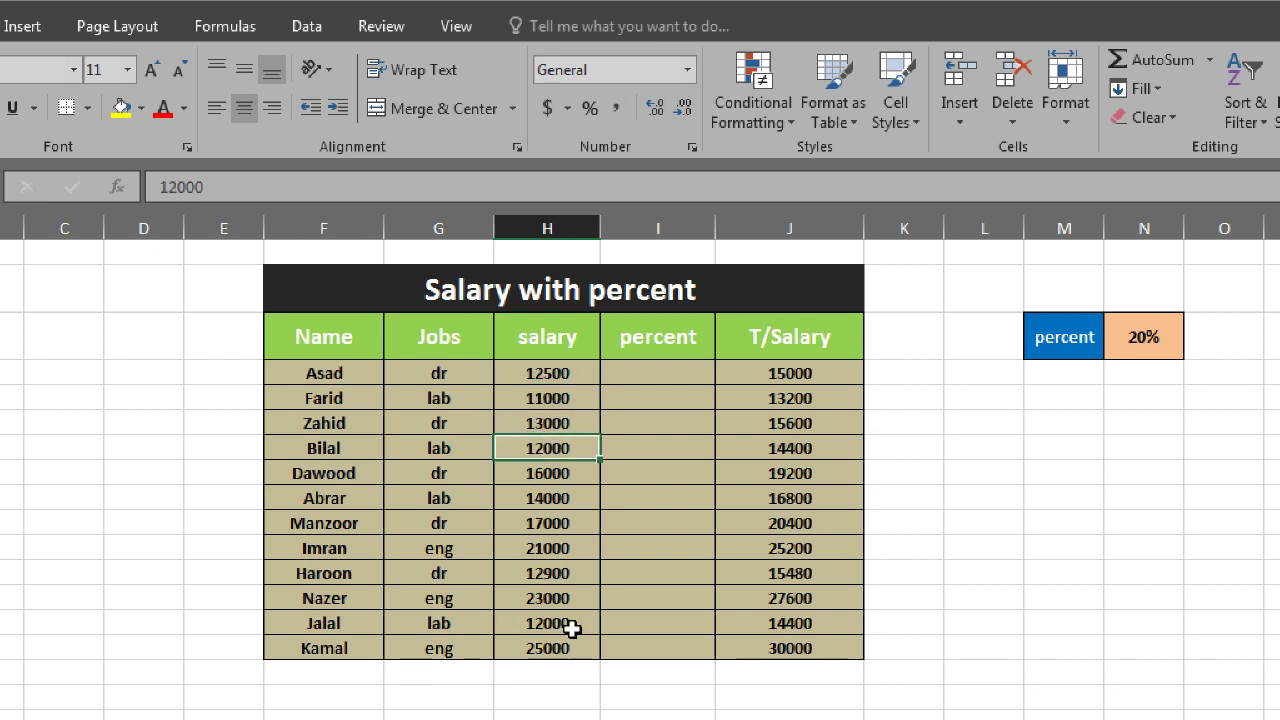
left_click(681, 373)
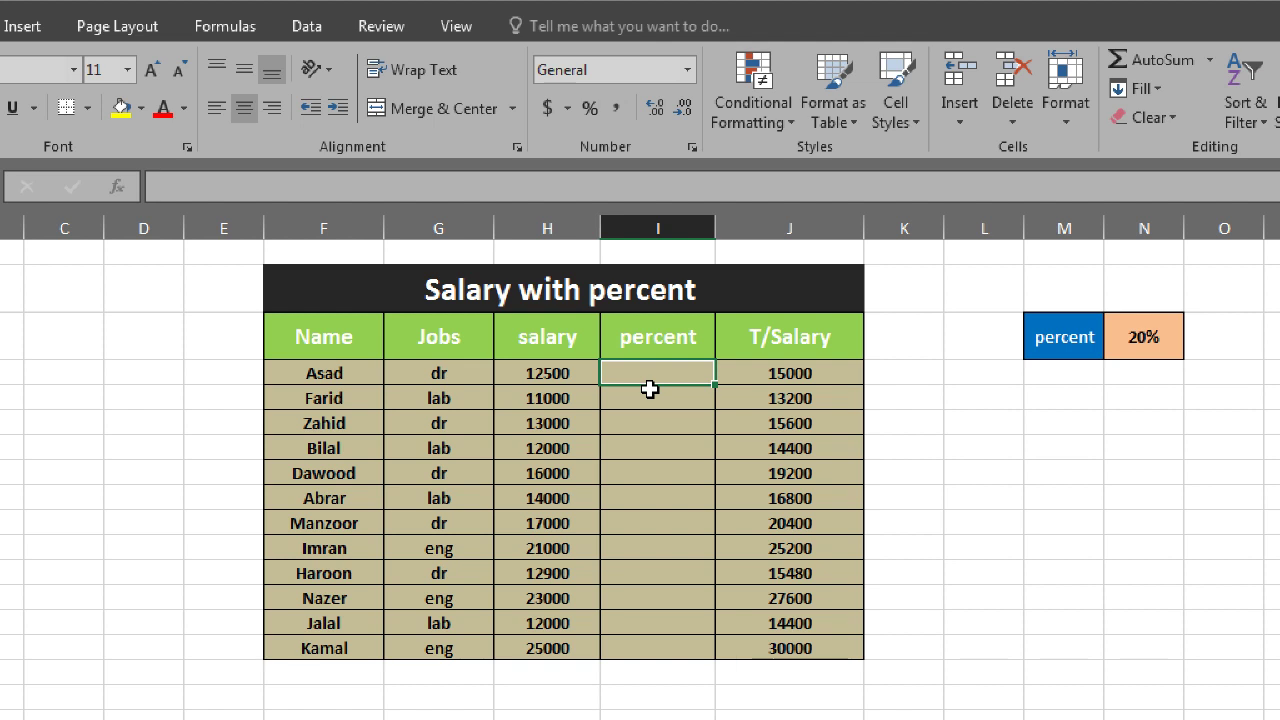
Enter =H4*N3 in I4 to multiply Asad's salary by the 20% rate
type("=")
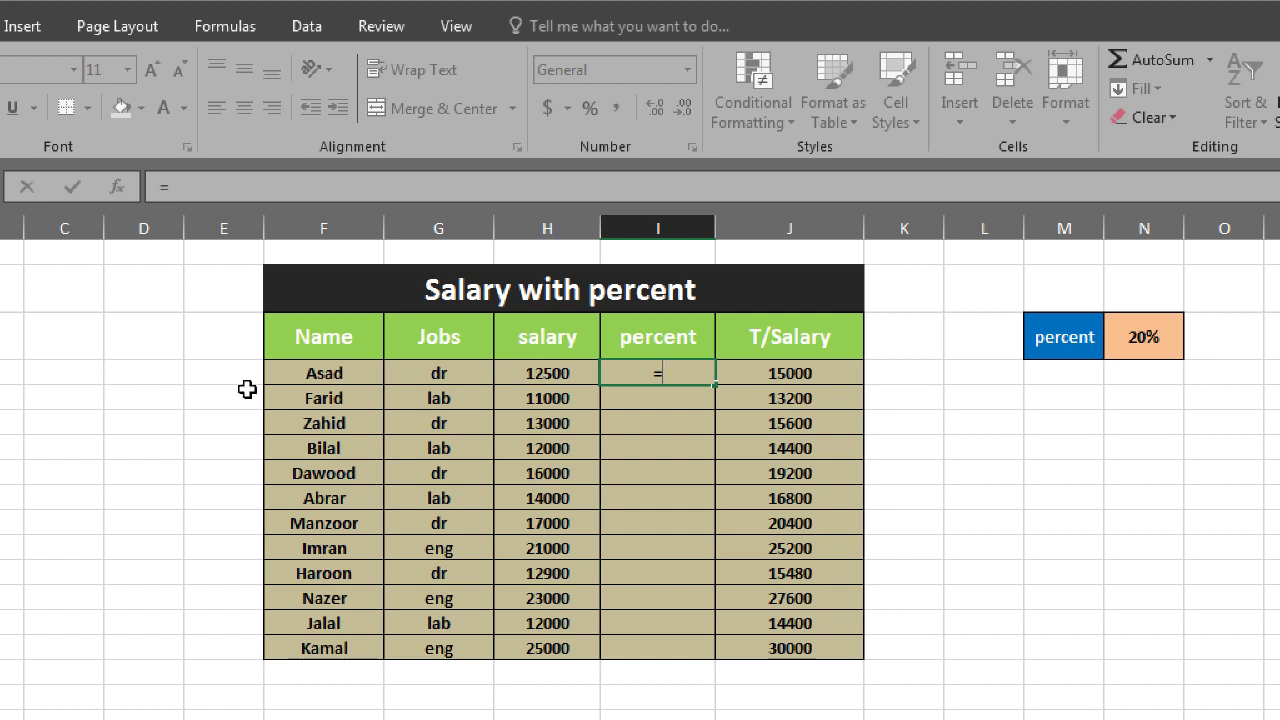
left_click(543, 378)
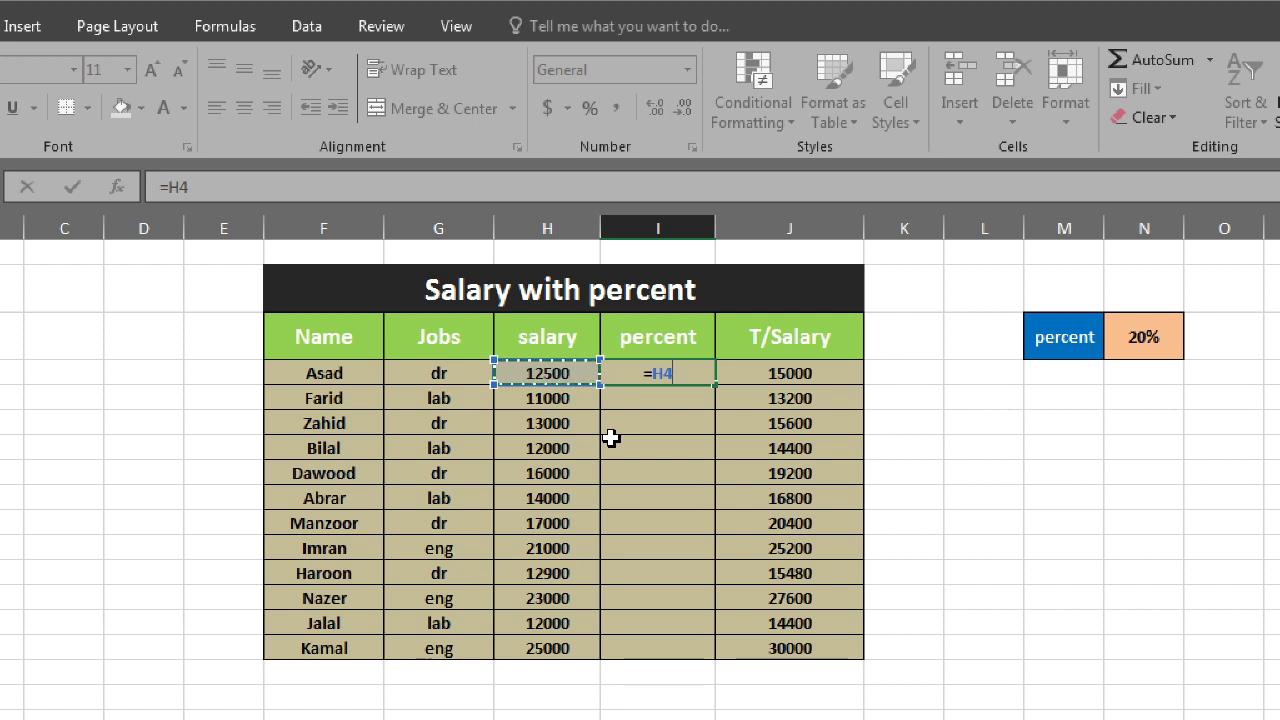
type("*")
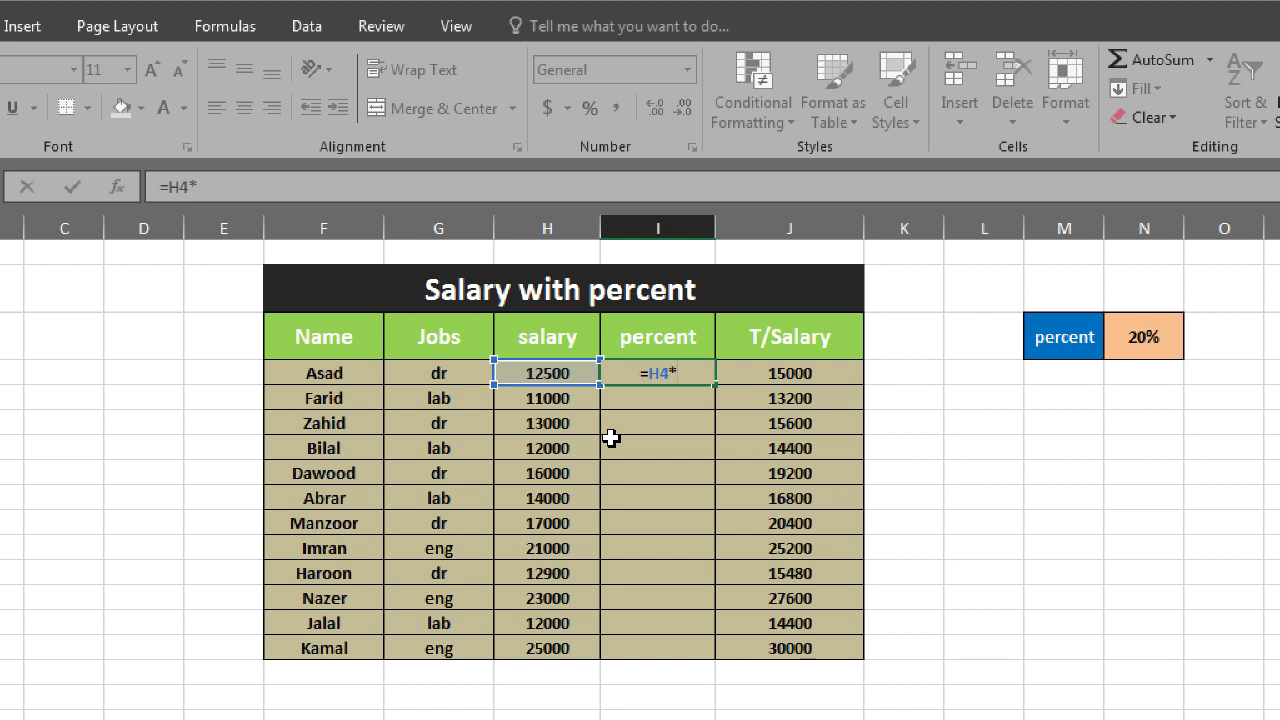
key("BackSpace")
type("*")
left_click(1148, 343)
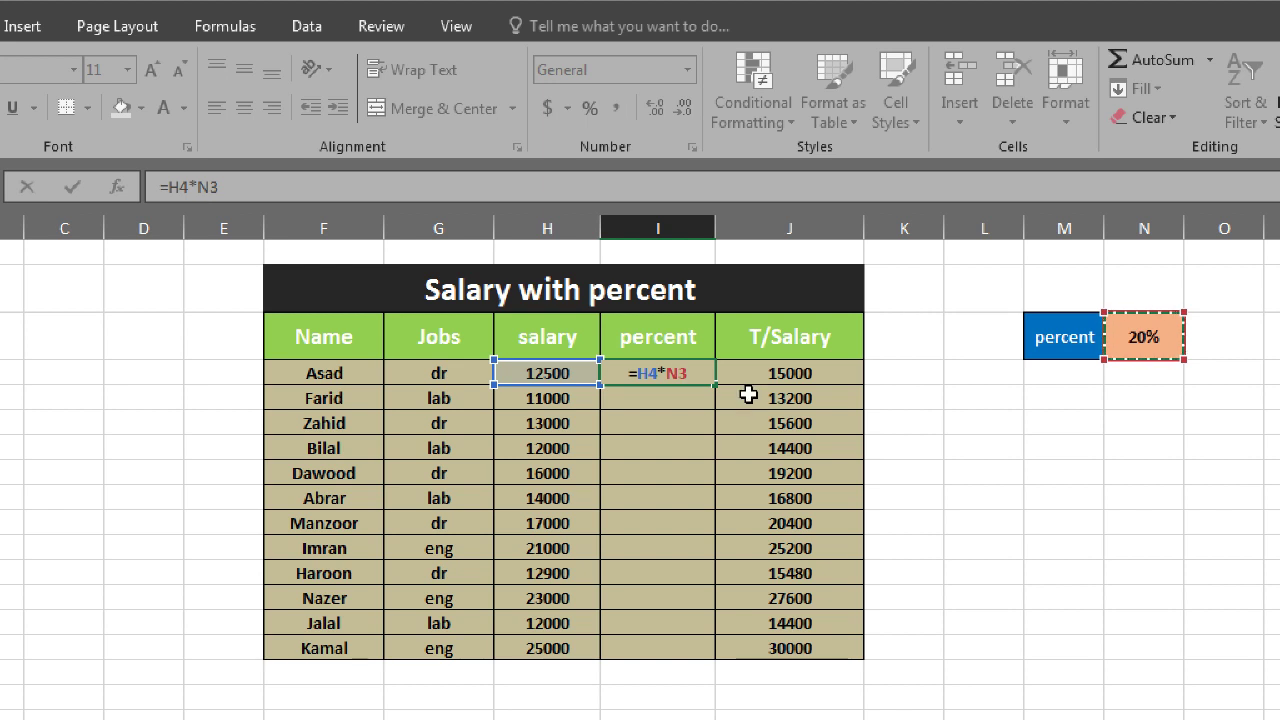
key("Return")
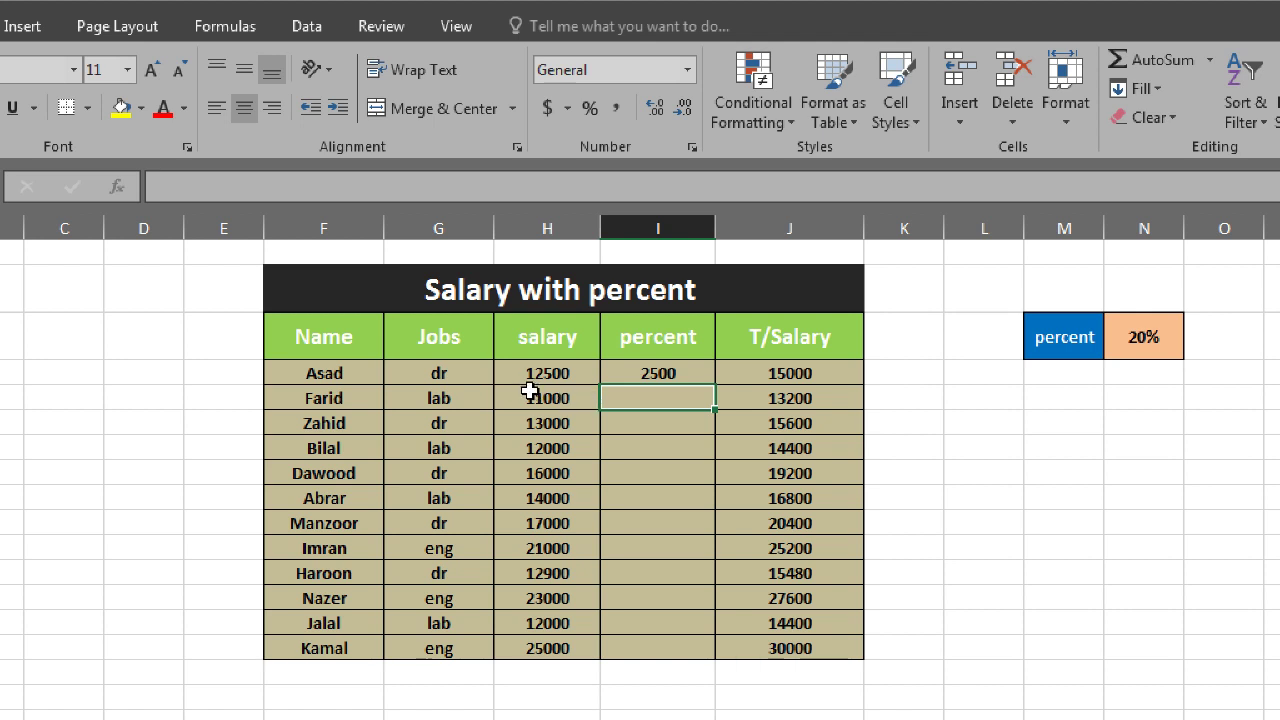
Rewrite I4's formula from =H4*N3 to =H4*20%, so it shows 2500
left_click(675, 374)
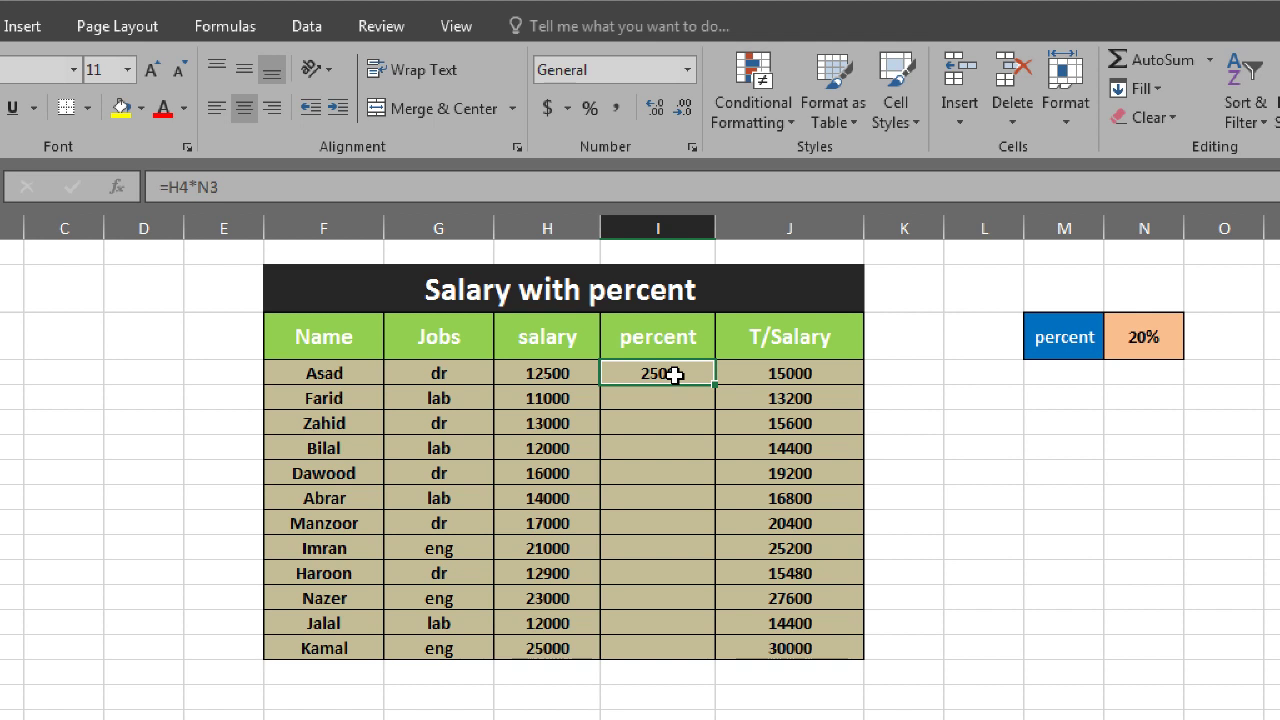
left_click(1155, 336)
left_click(695, 373)
double_click(695, 373)
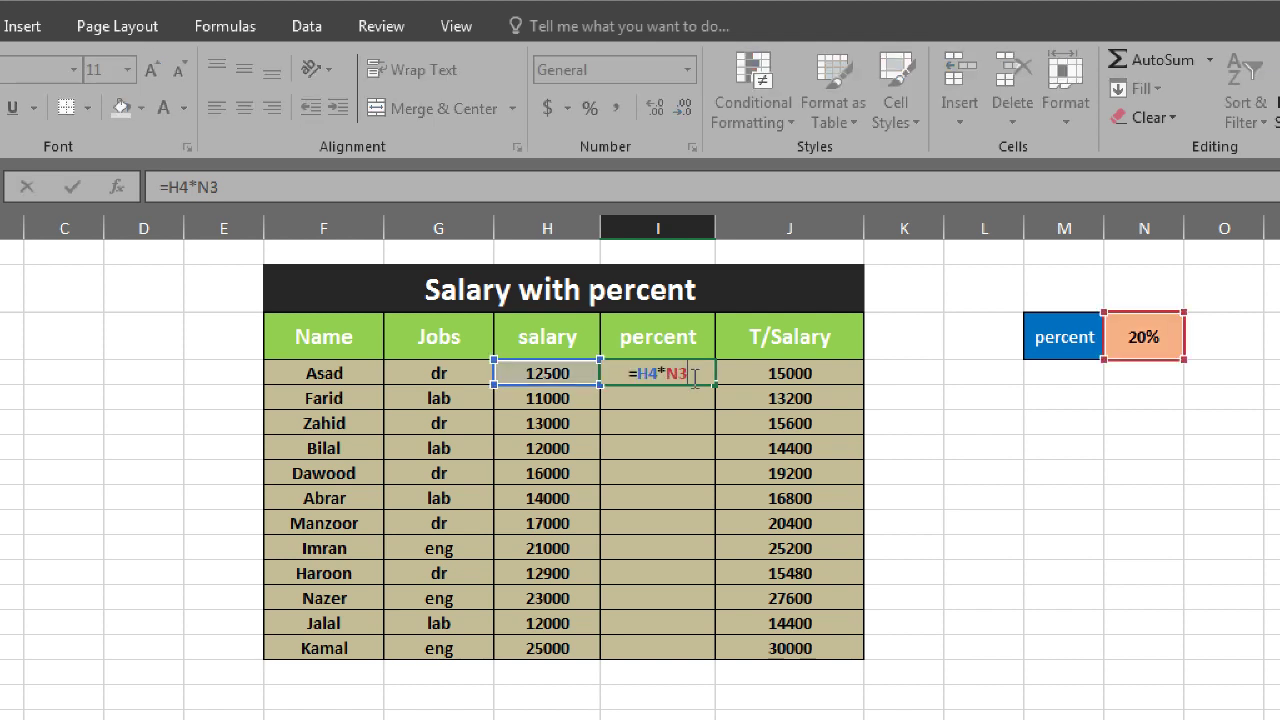
key("BackSpace")
key("BackSpace")
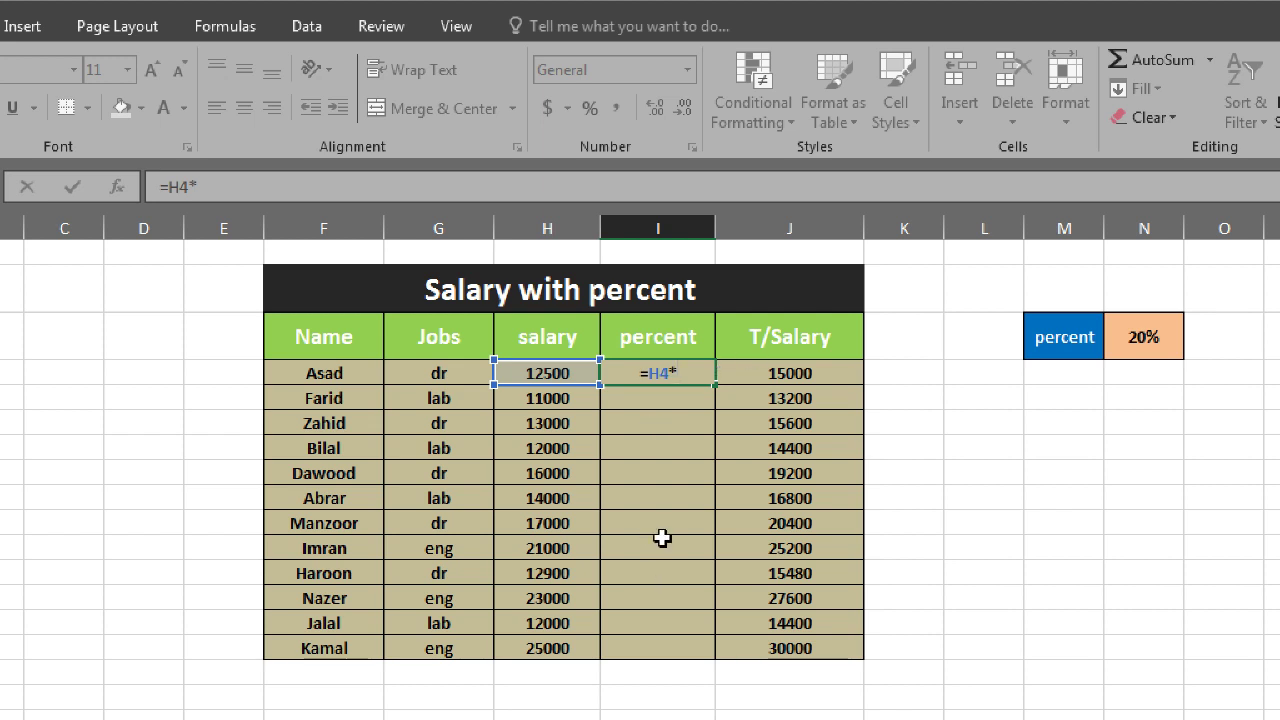
type("2")
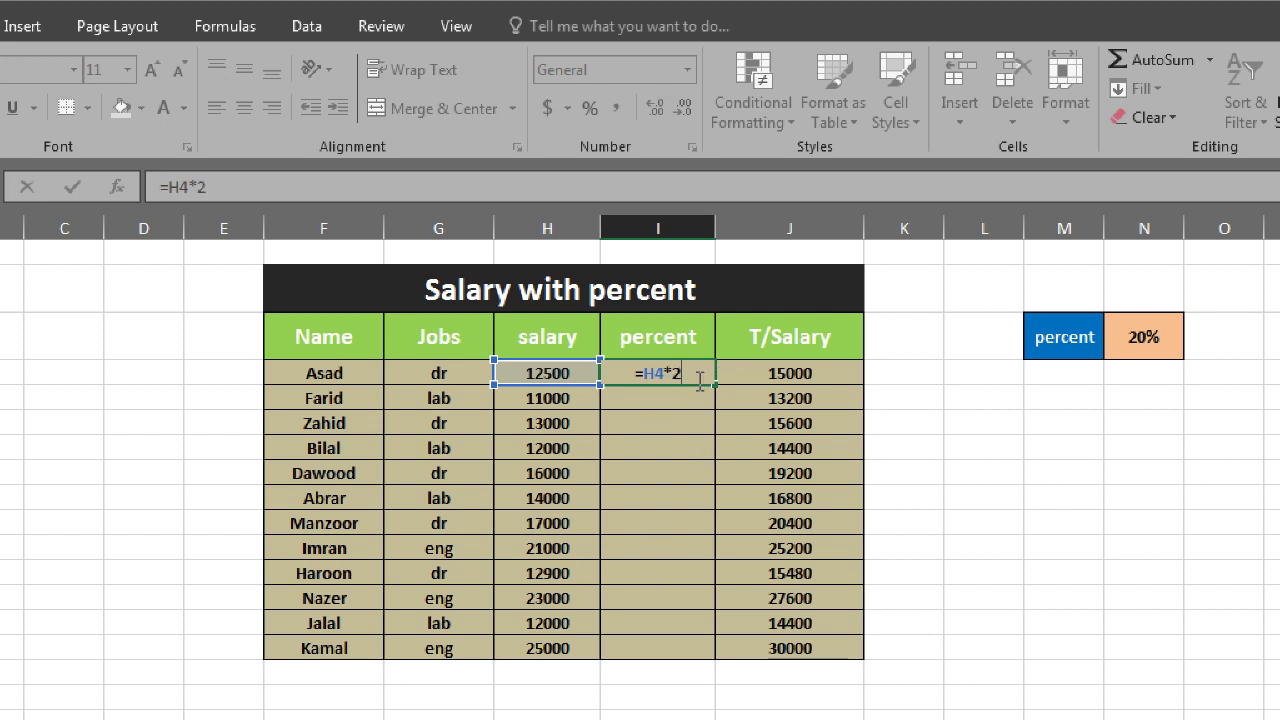
type("0")
type("%")
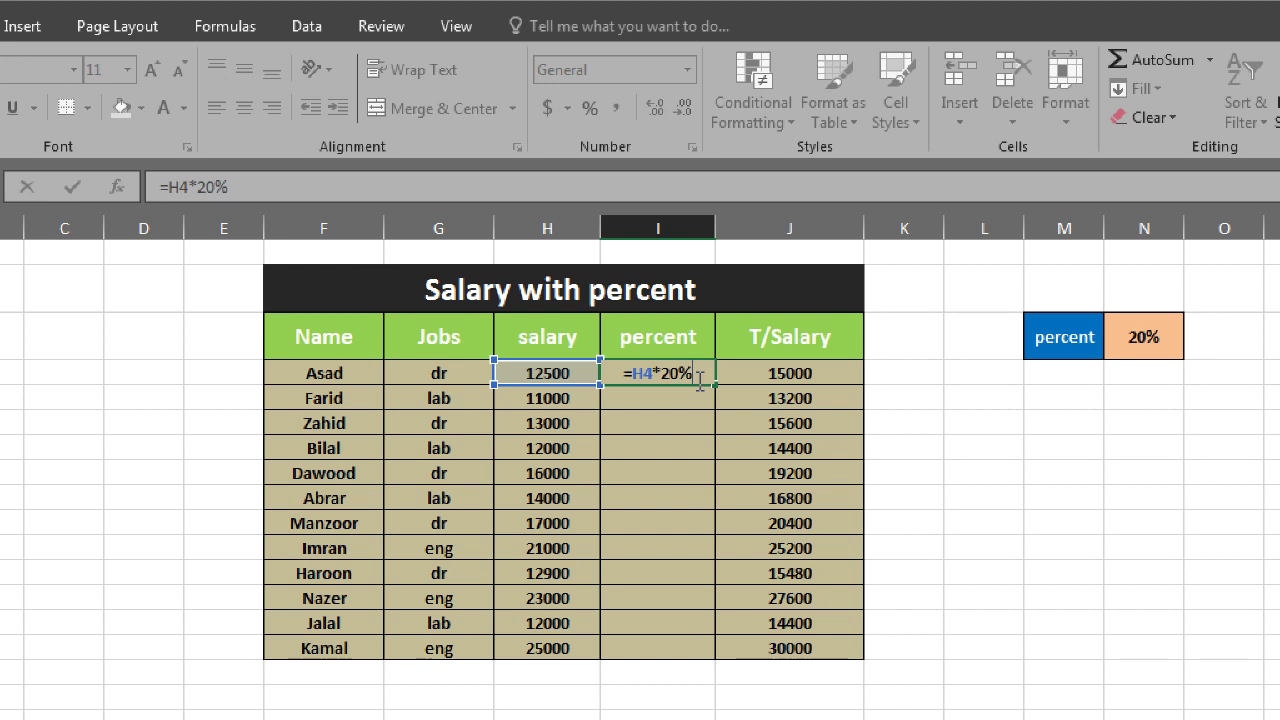
key("Return")
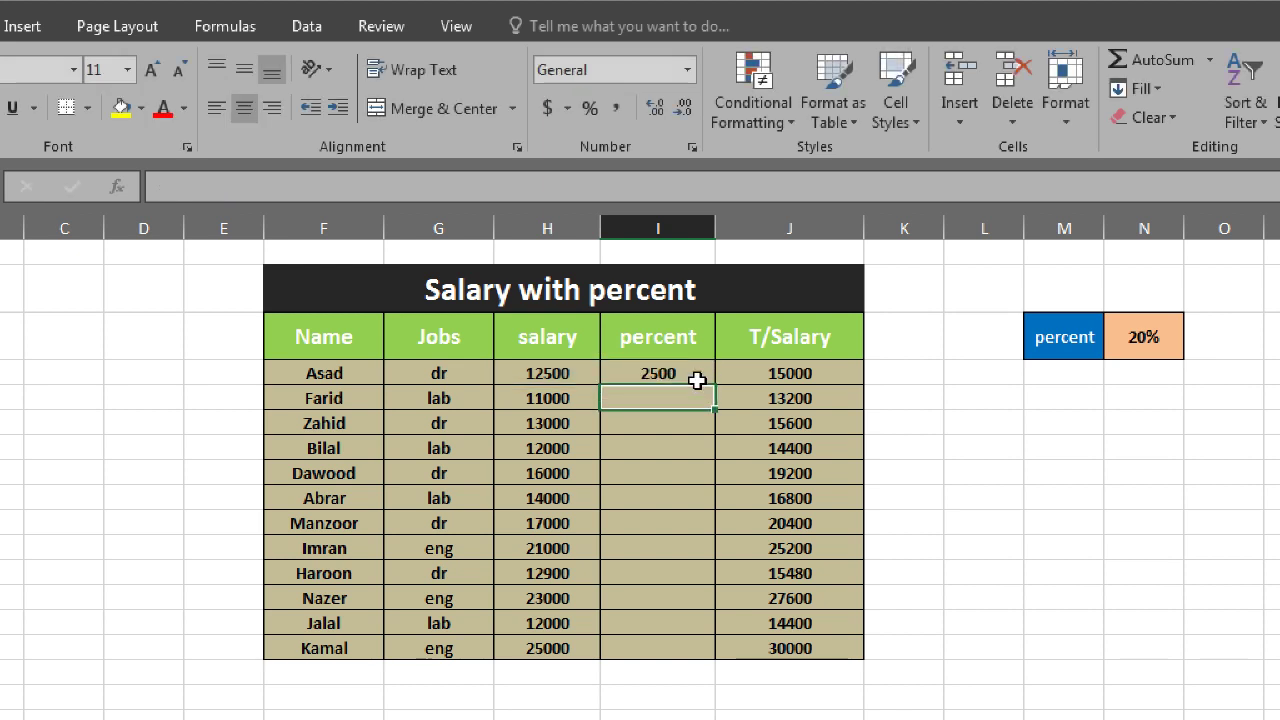
Fill the 20% percent formula from I4 down to I15
left_click(650, 372)
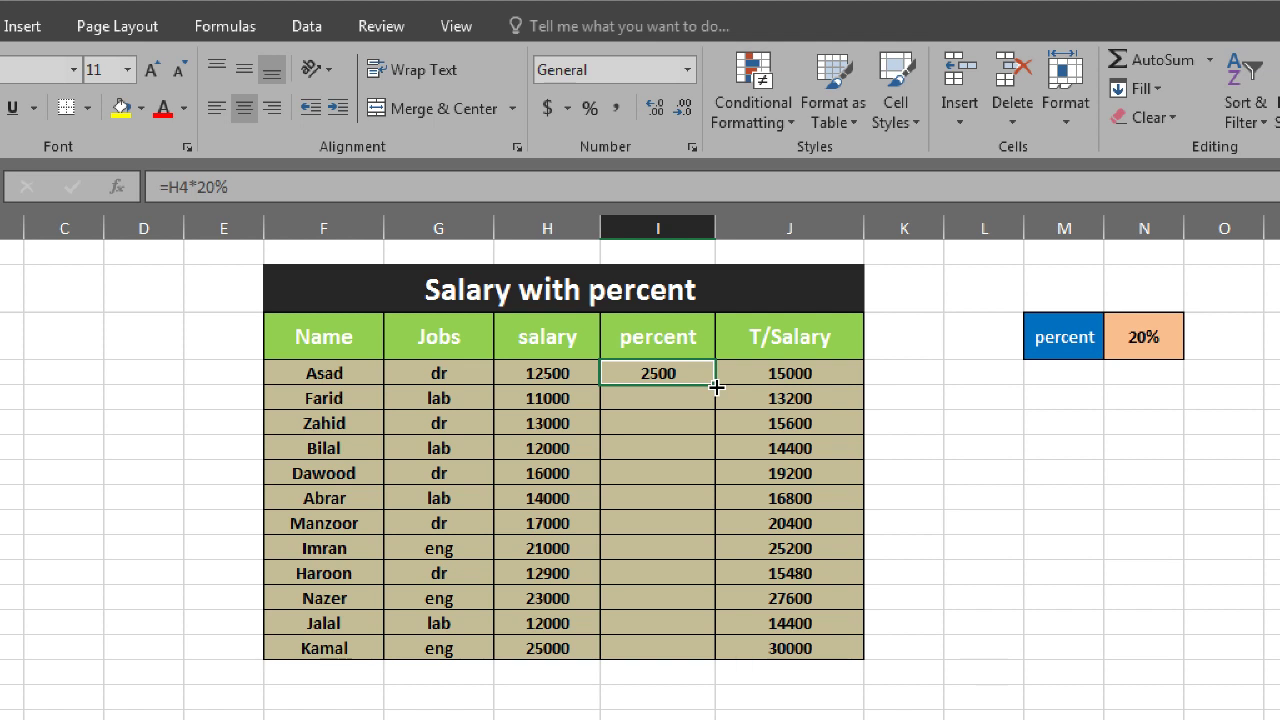
double_click(716, 386)
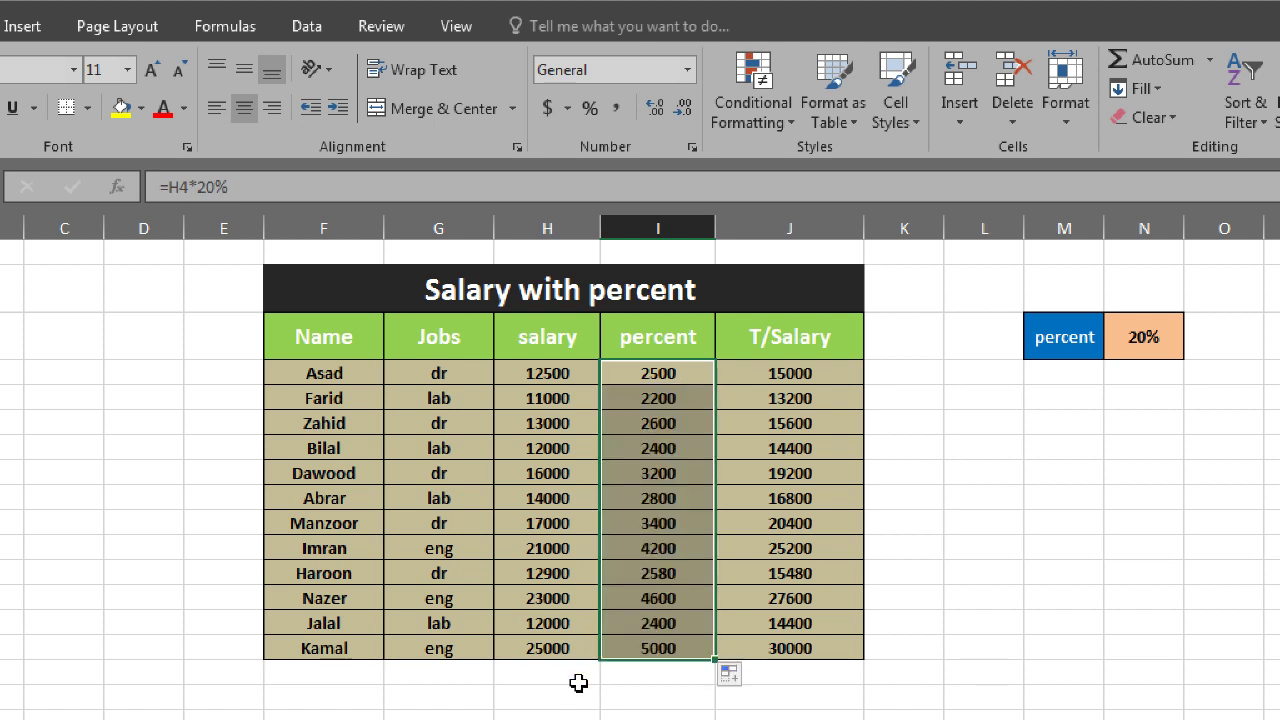
left_click(664, 375)
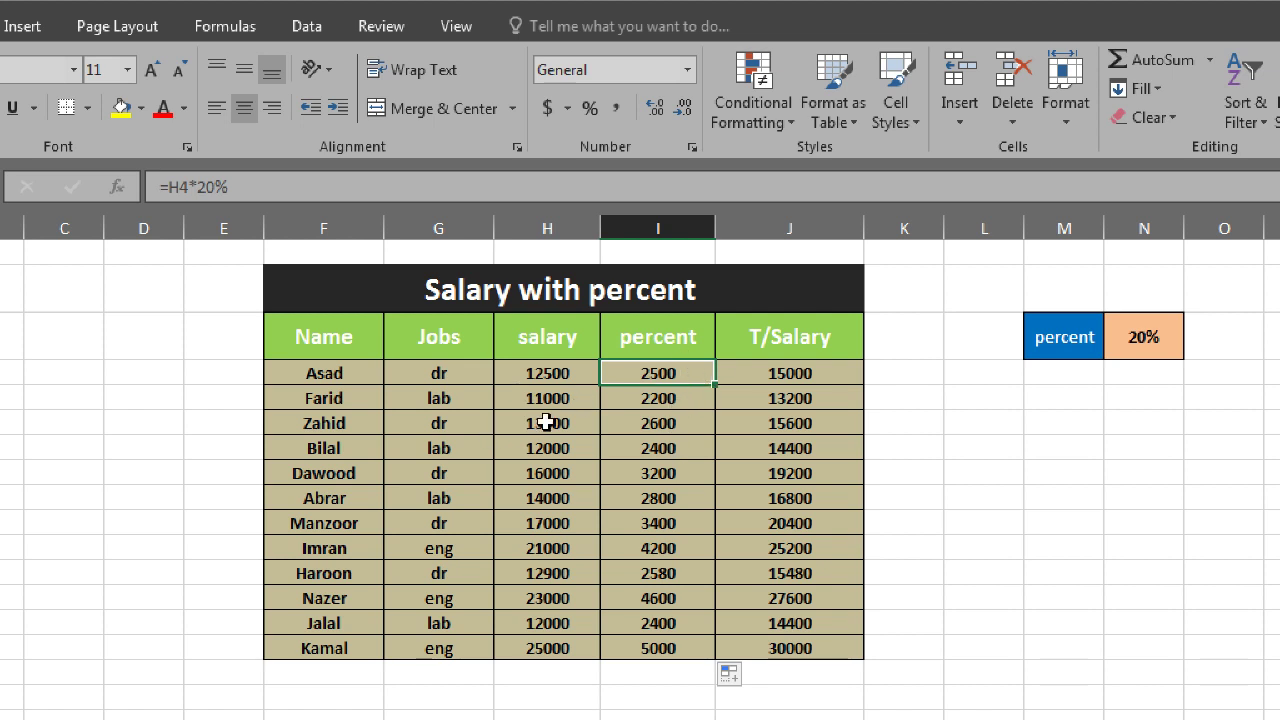
left_click(689, 397)
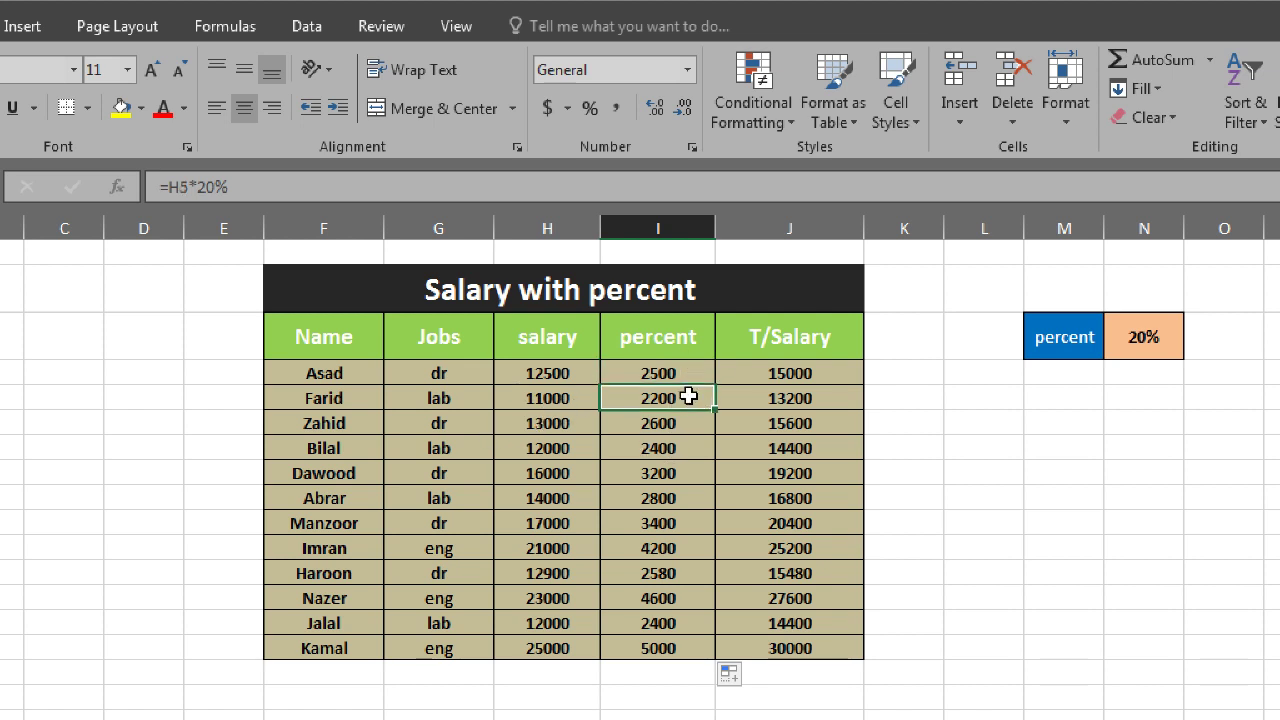
Change the first salary in H4 from 12500 to 15000, making its percent 3000
left_click(544, 372)
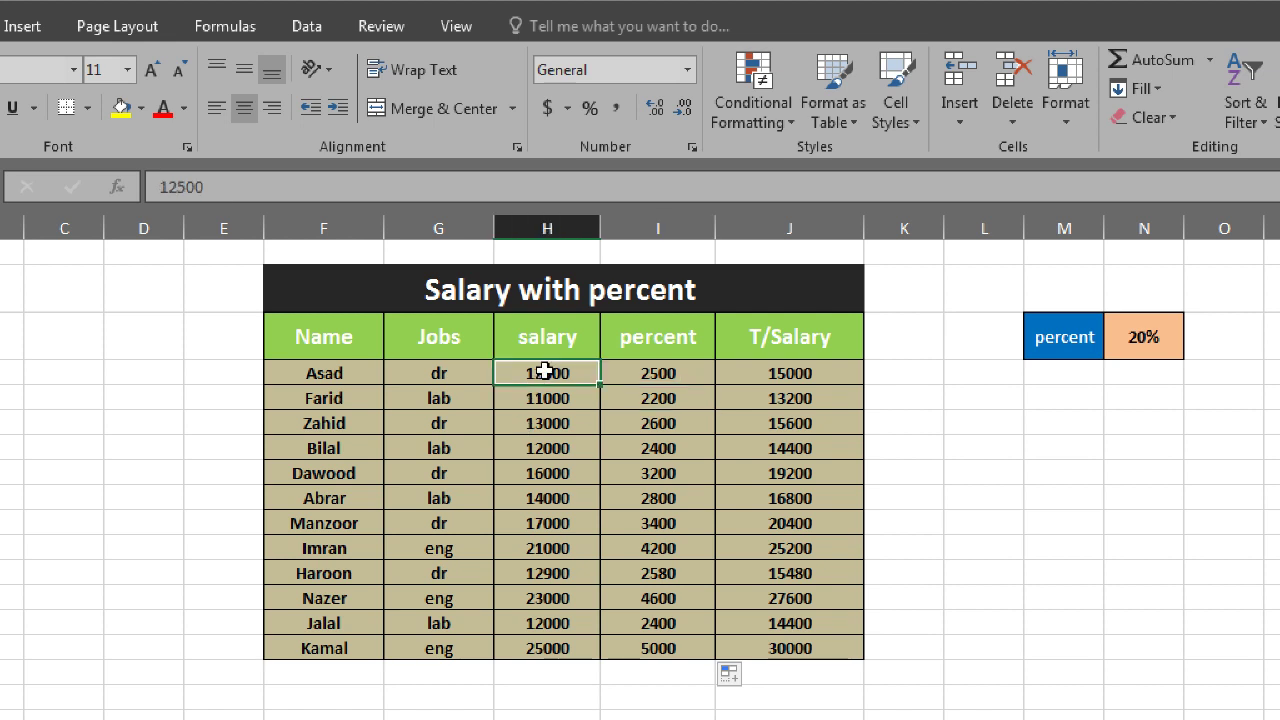
type("15000")
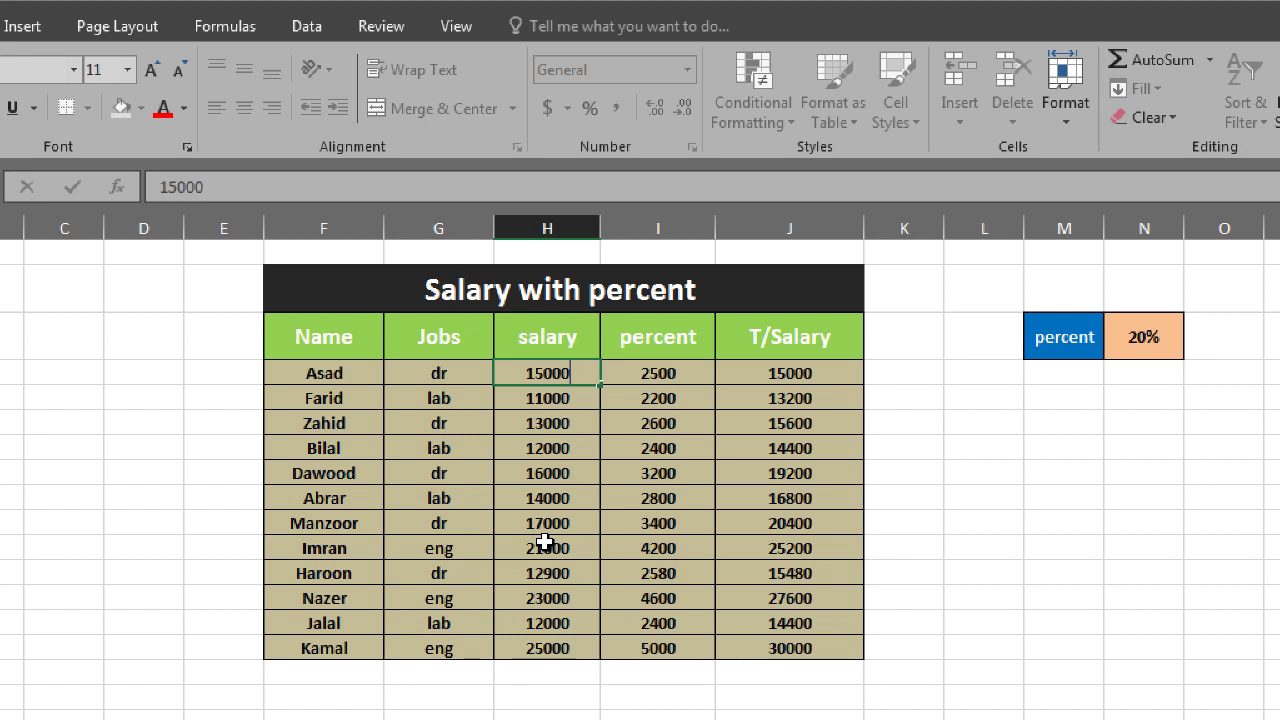
key("Return")
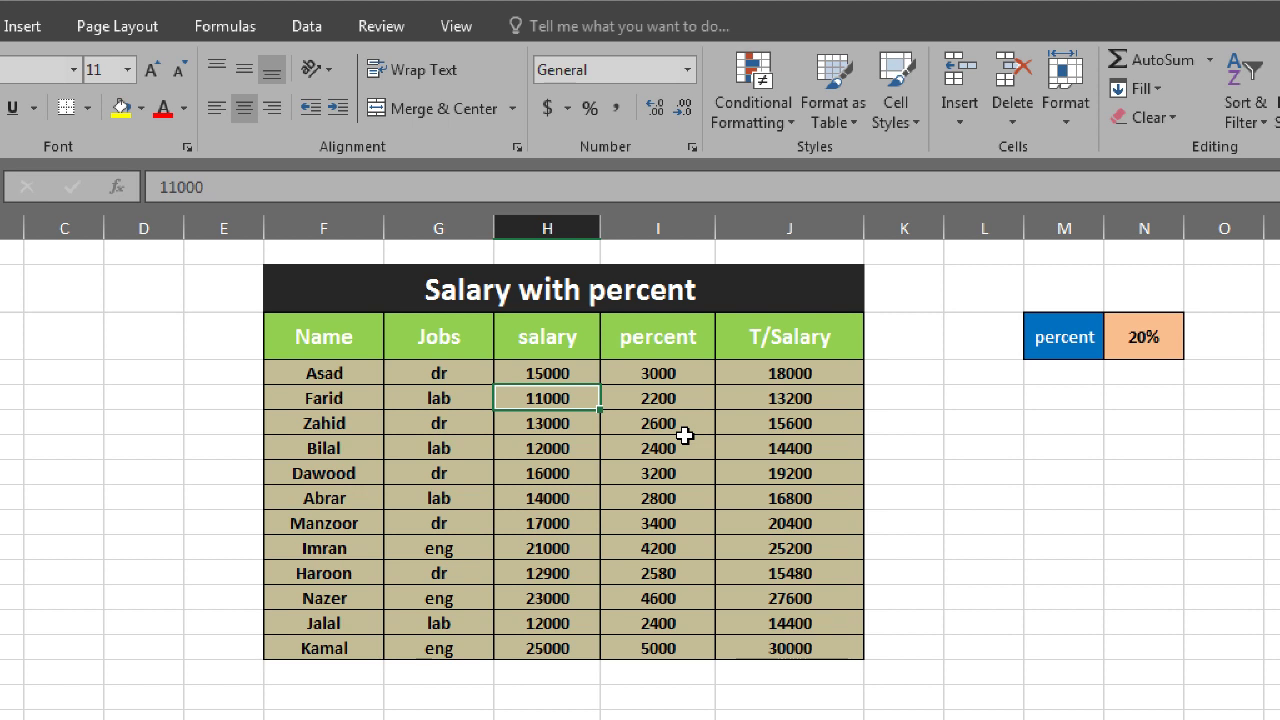
left_click_drag(655, 372, 647, 657)
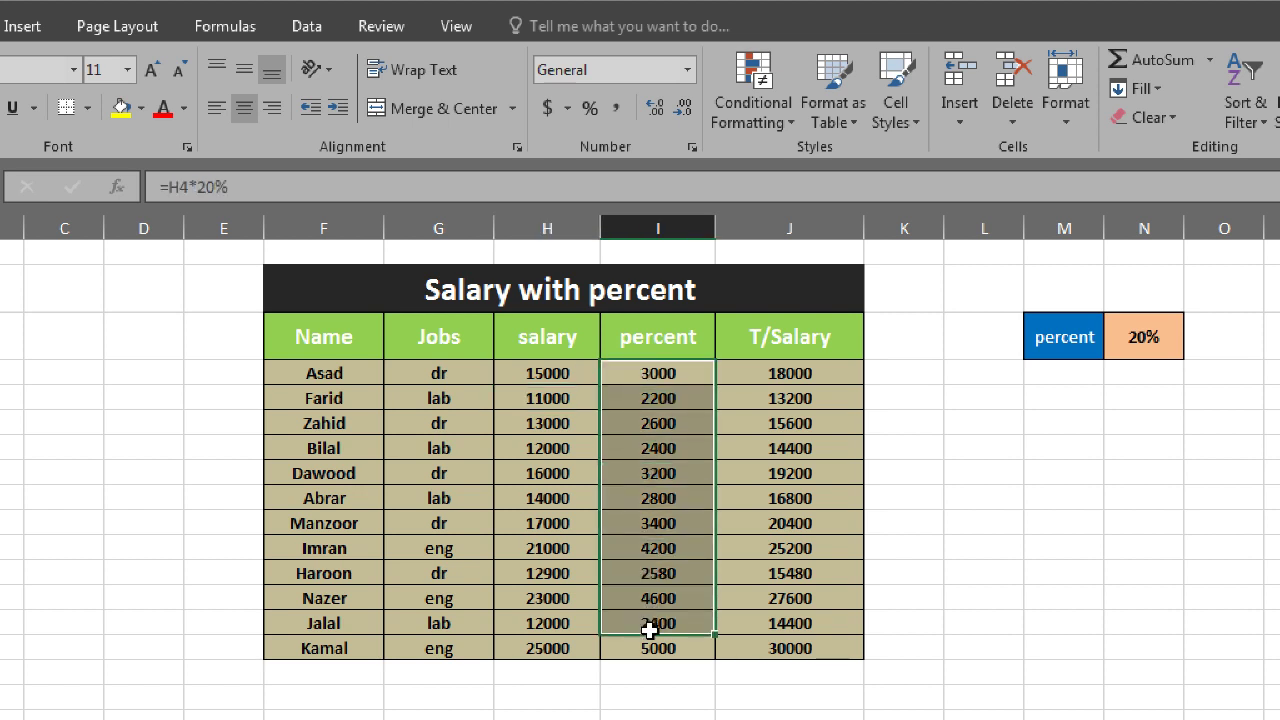
Delete all values in the T/Salary column J4:J15
left_click_drag(790, 372, 788, 648)
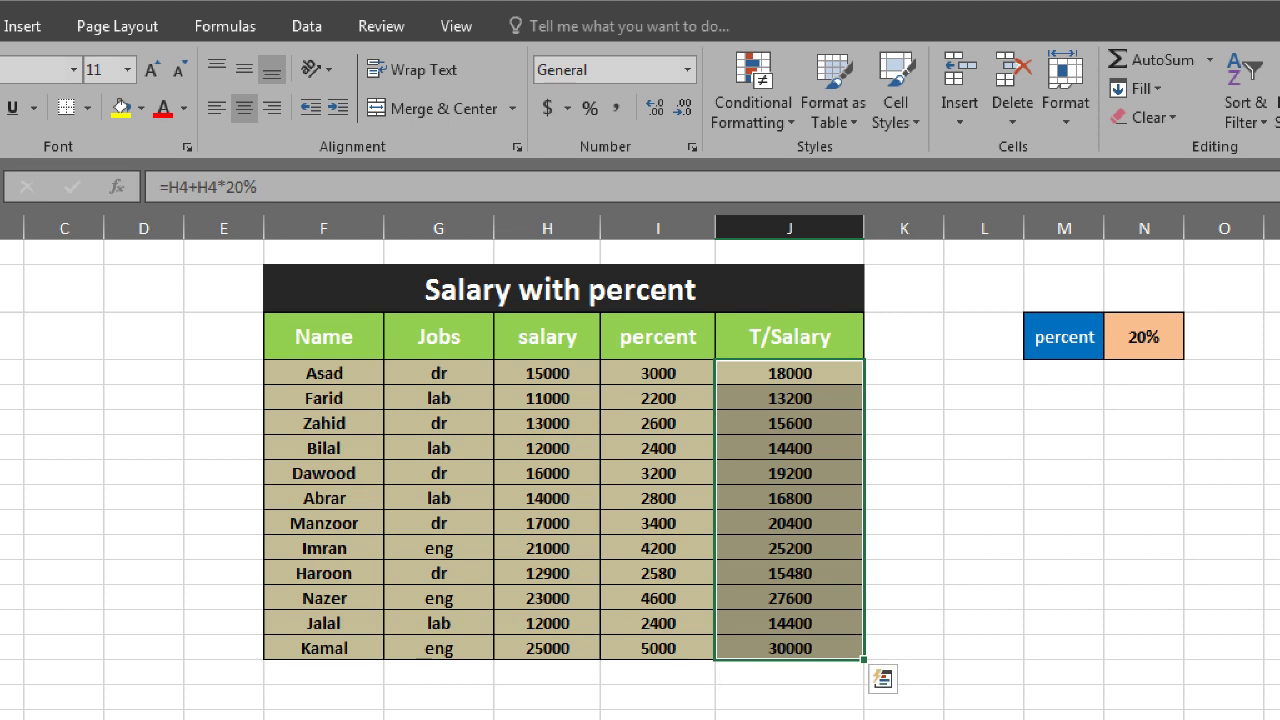
key("Delete")
left_click(756, 420)
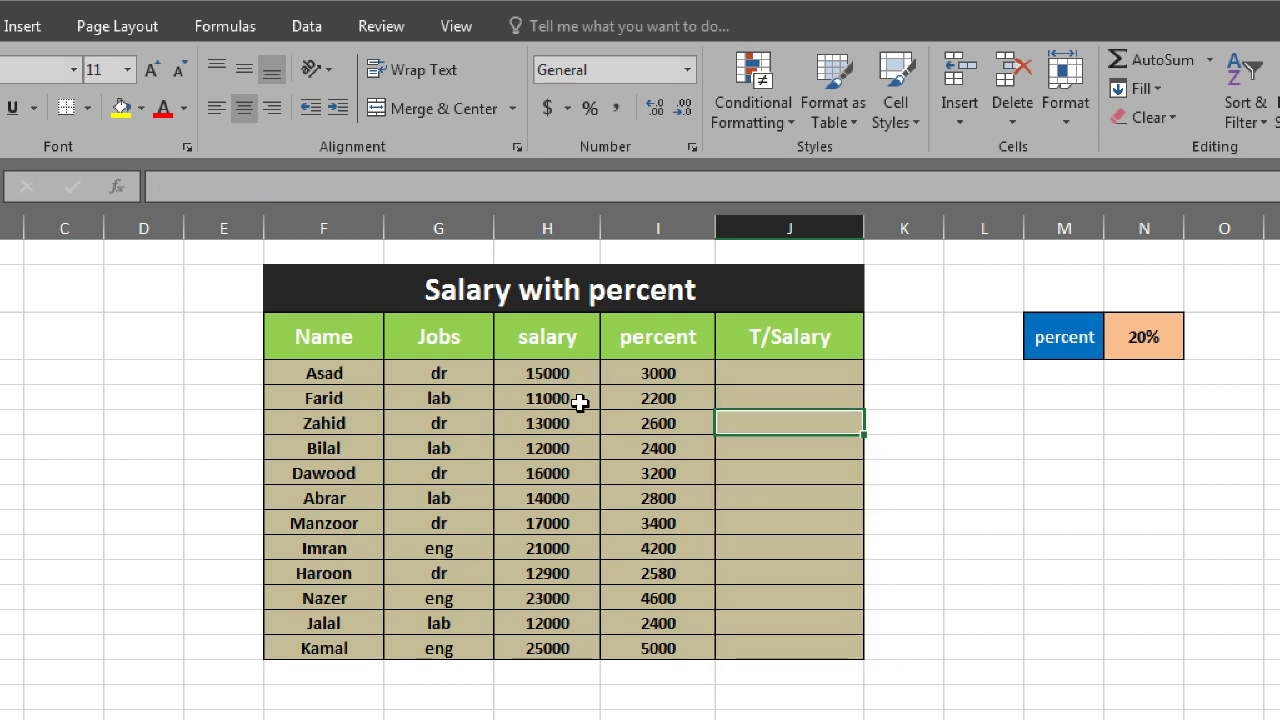
left_click_drag(751, 374, 773, 464)
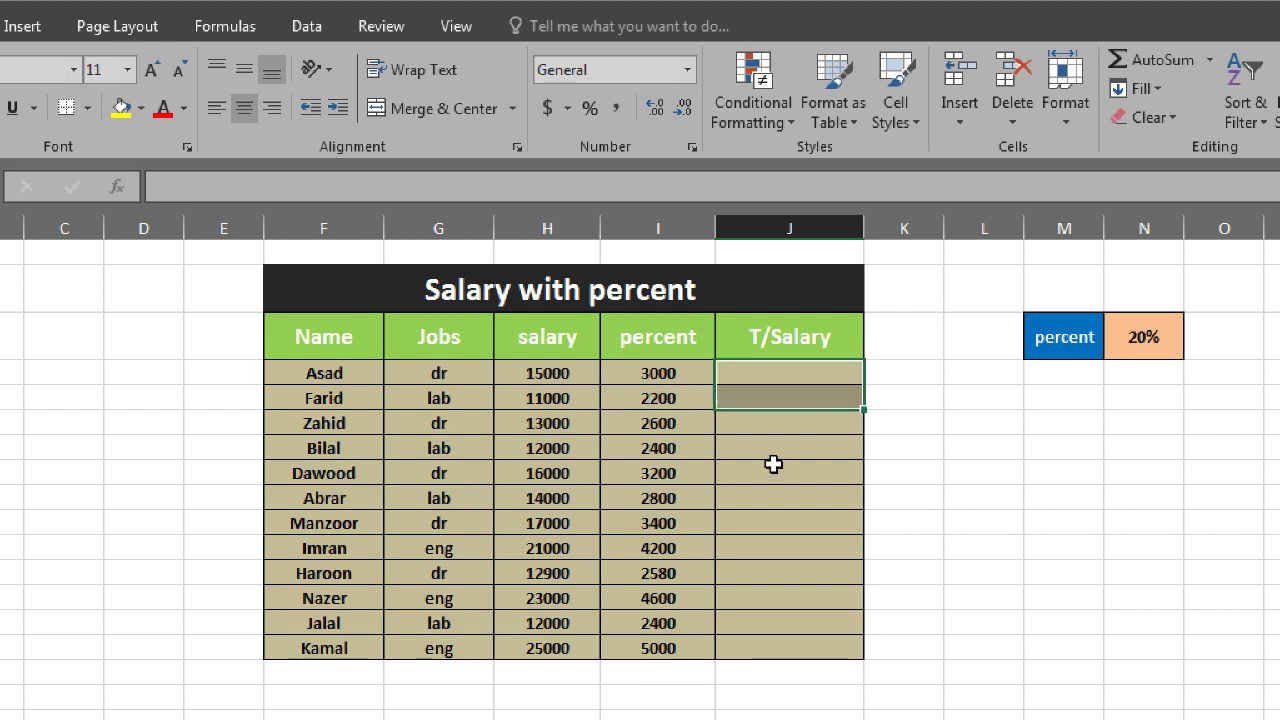
left_click(765, 373)
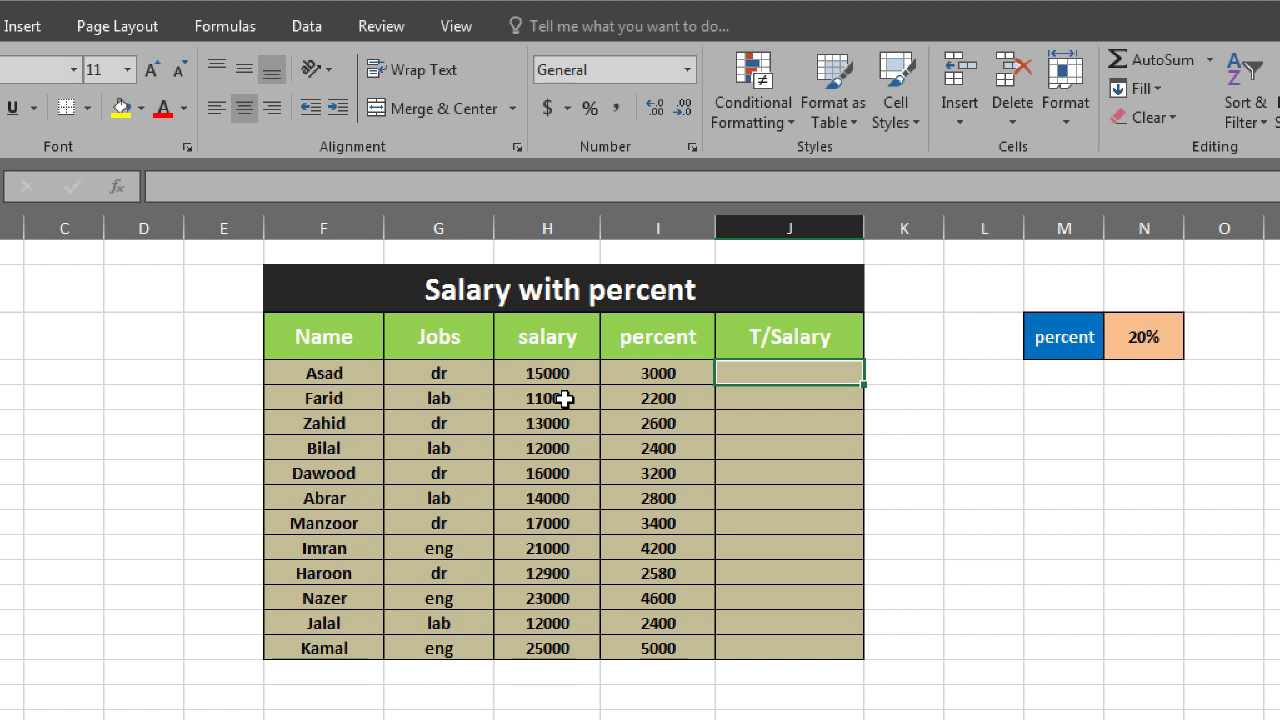
Review the first row's salary, percent formula and empty T/Salary cell J4
left_click(516, 378)
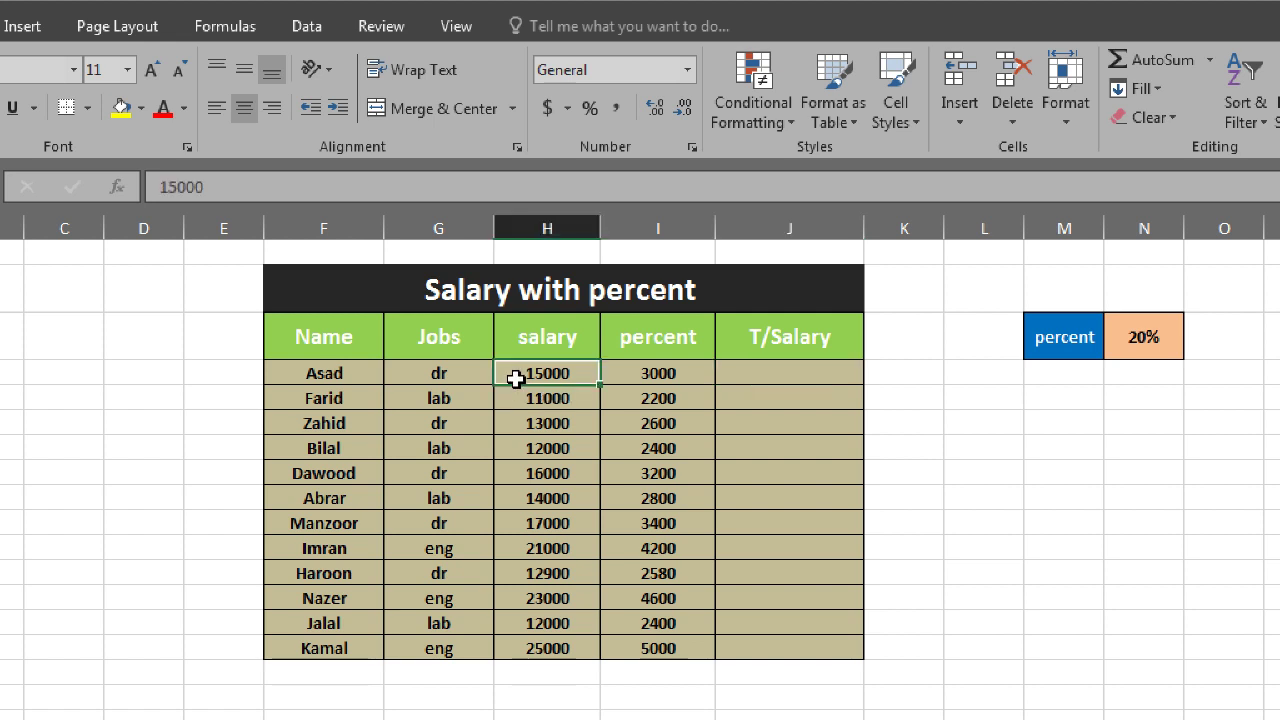
left_click(640, 373)
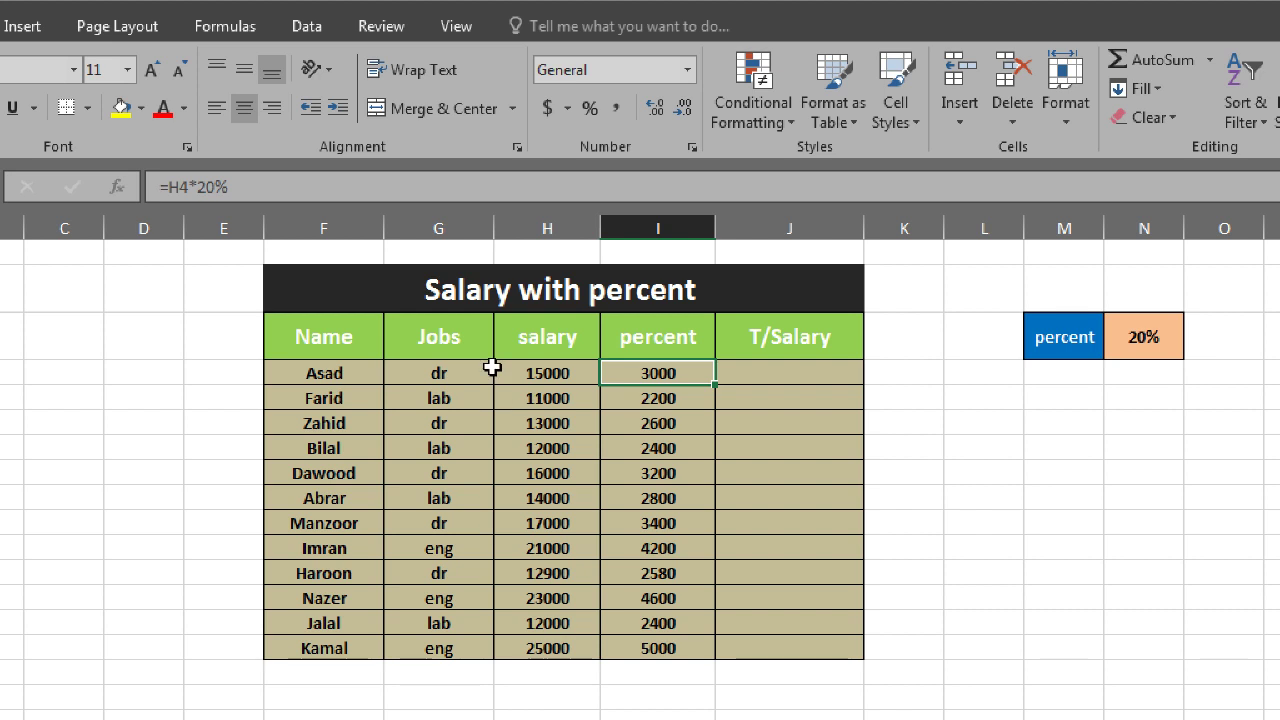
left_click(789, 378)
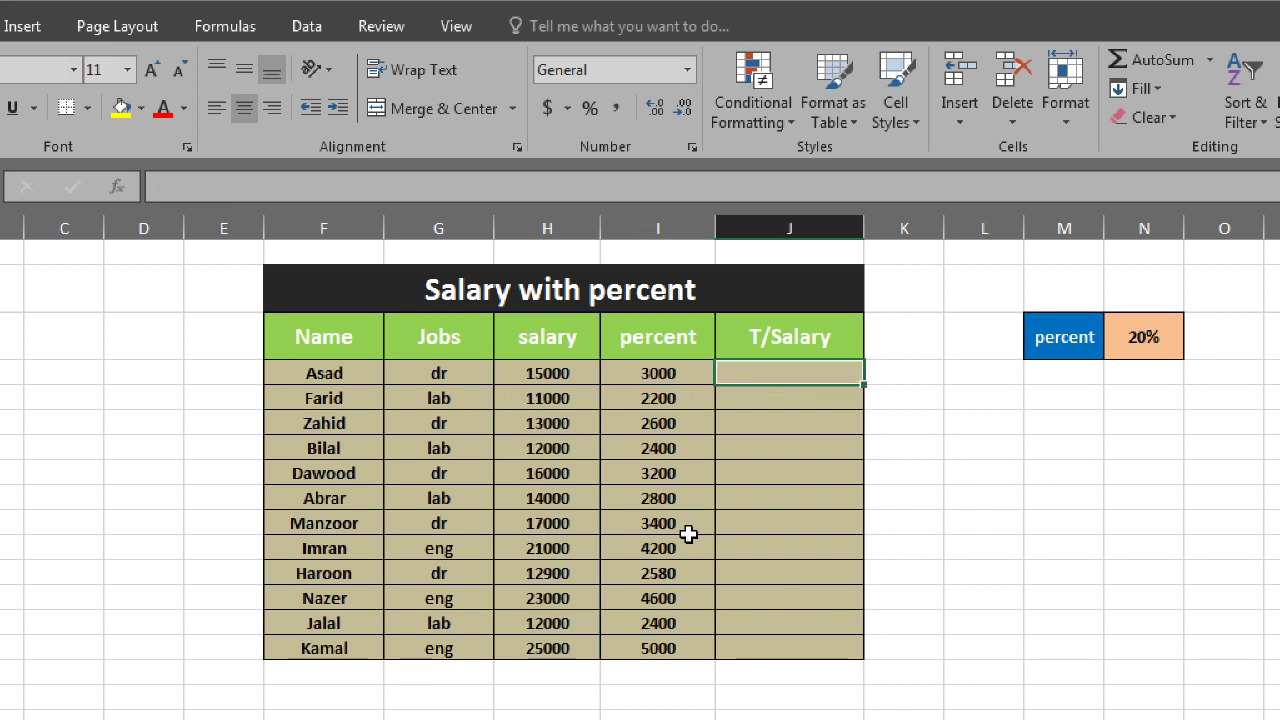
left_click_drag(533, 373, 545, 648)
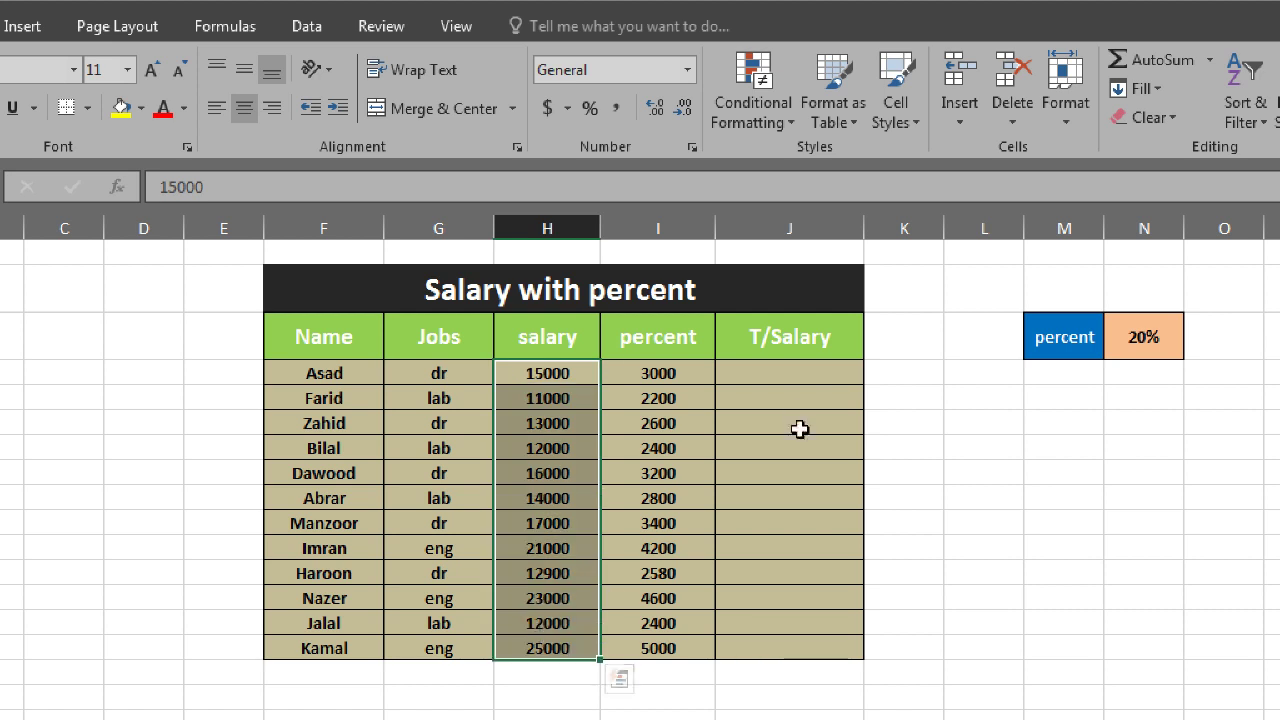
left_click(545, 370)
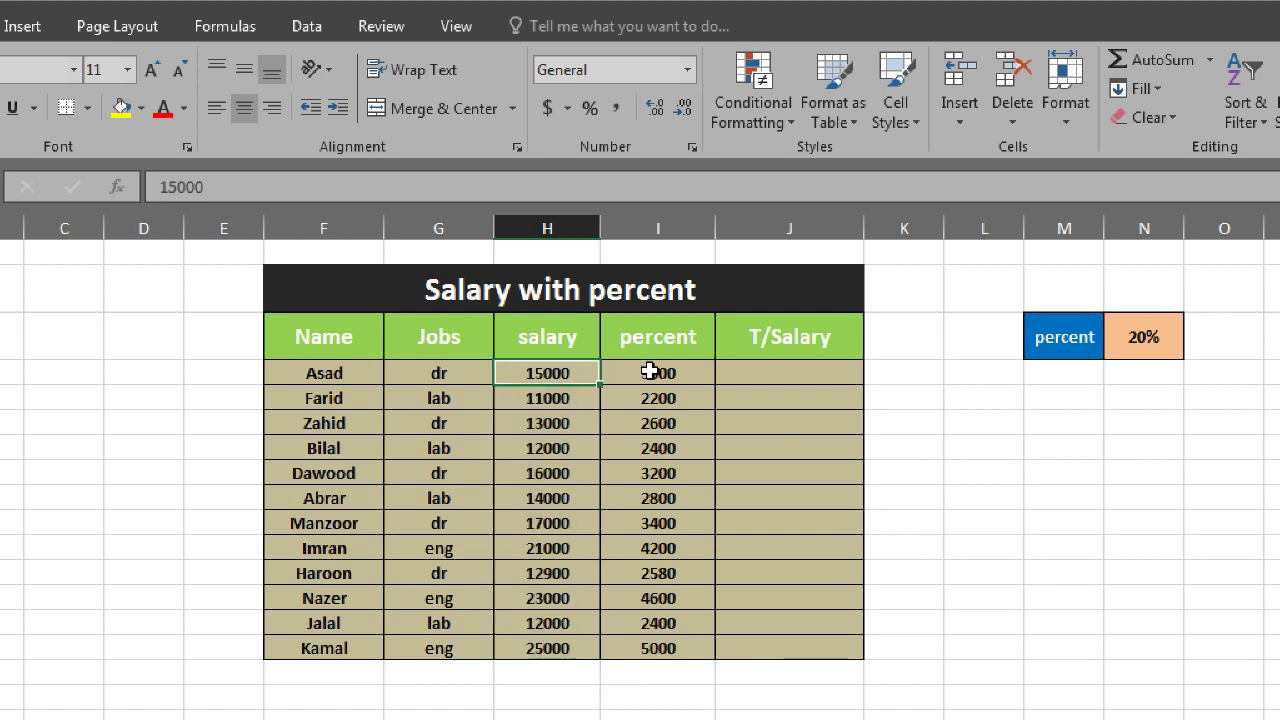
left_click(651, 370)
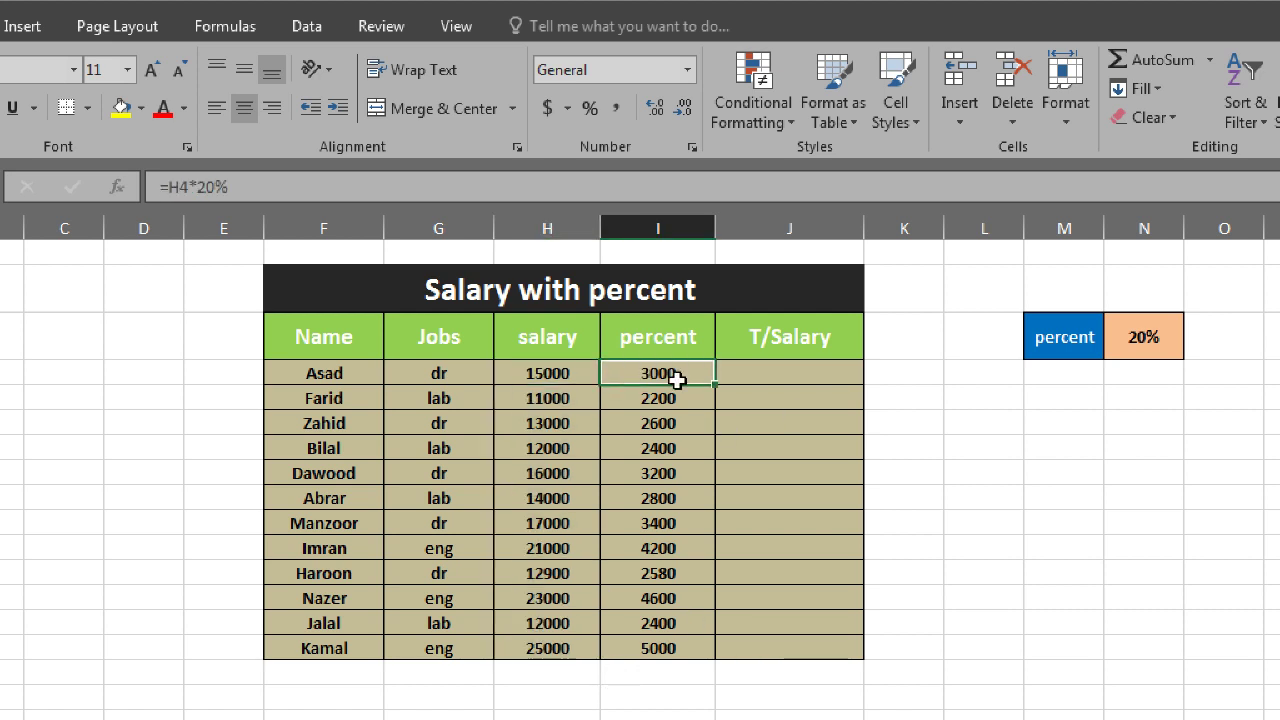
left_click(548, 374)
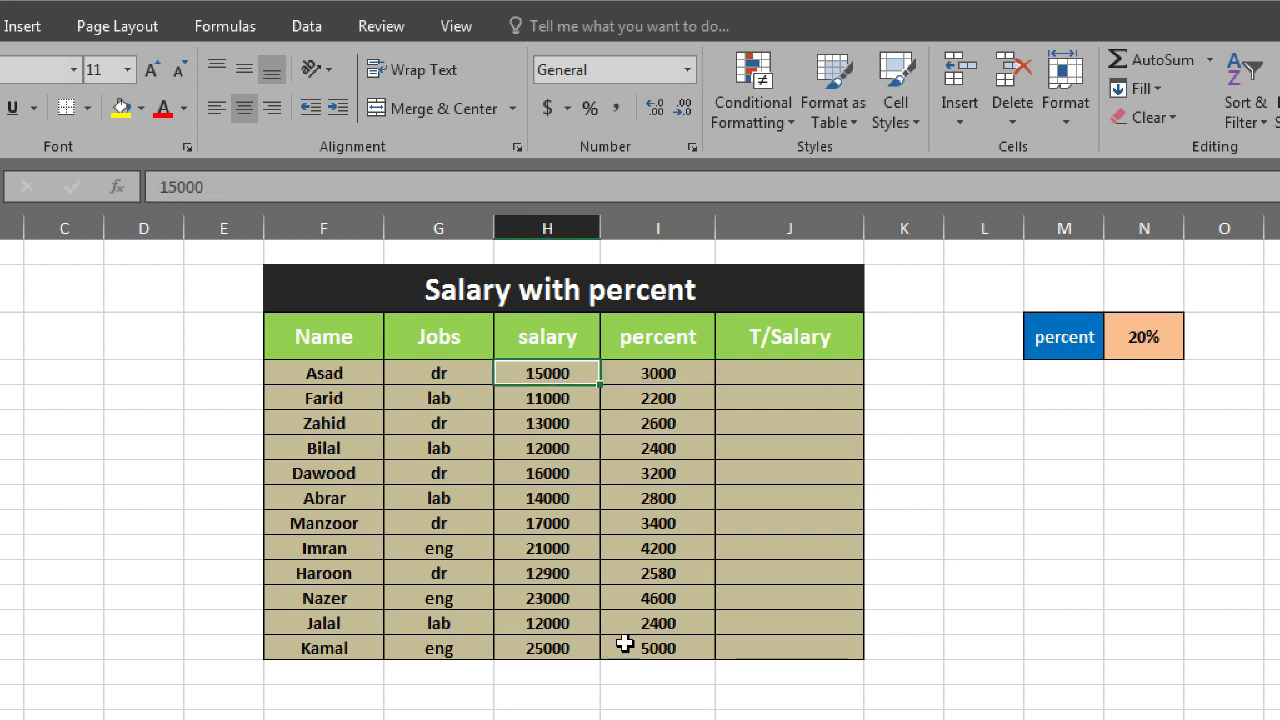
left_click(659, 371)
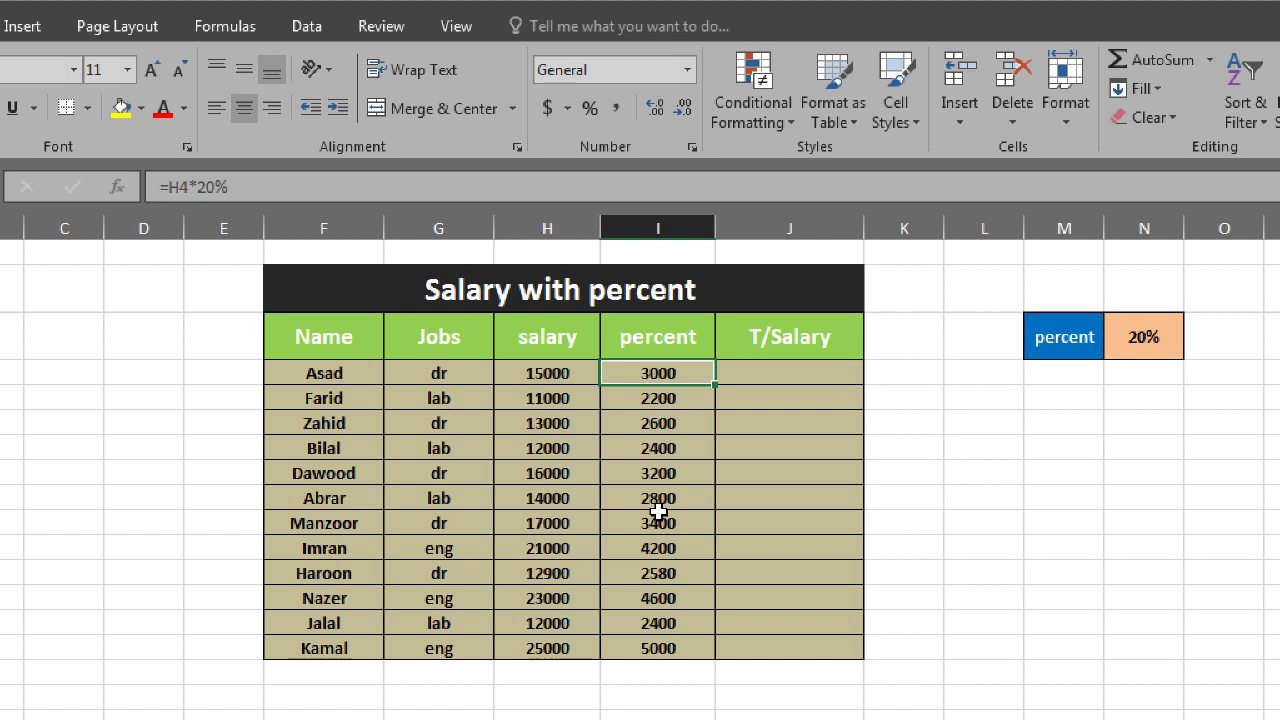
left_click(801, 374)
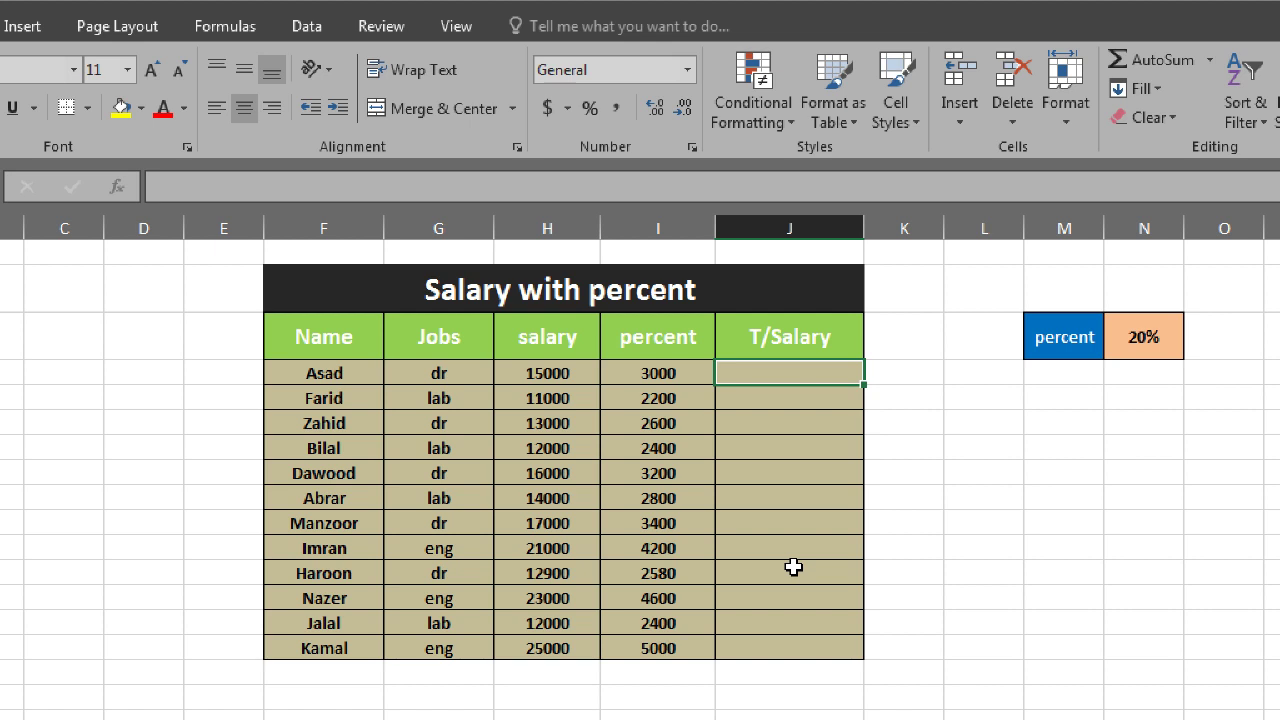
Enter =H4+I4 in J4 and fill it down to J15, giving 18000 through 30000
type("=")
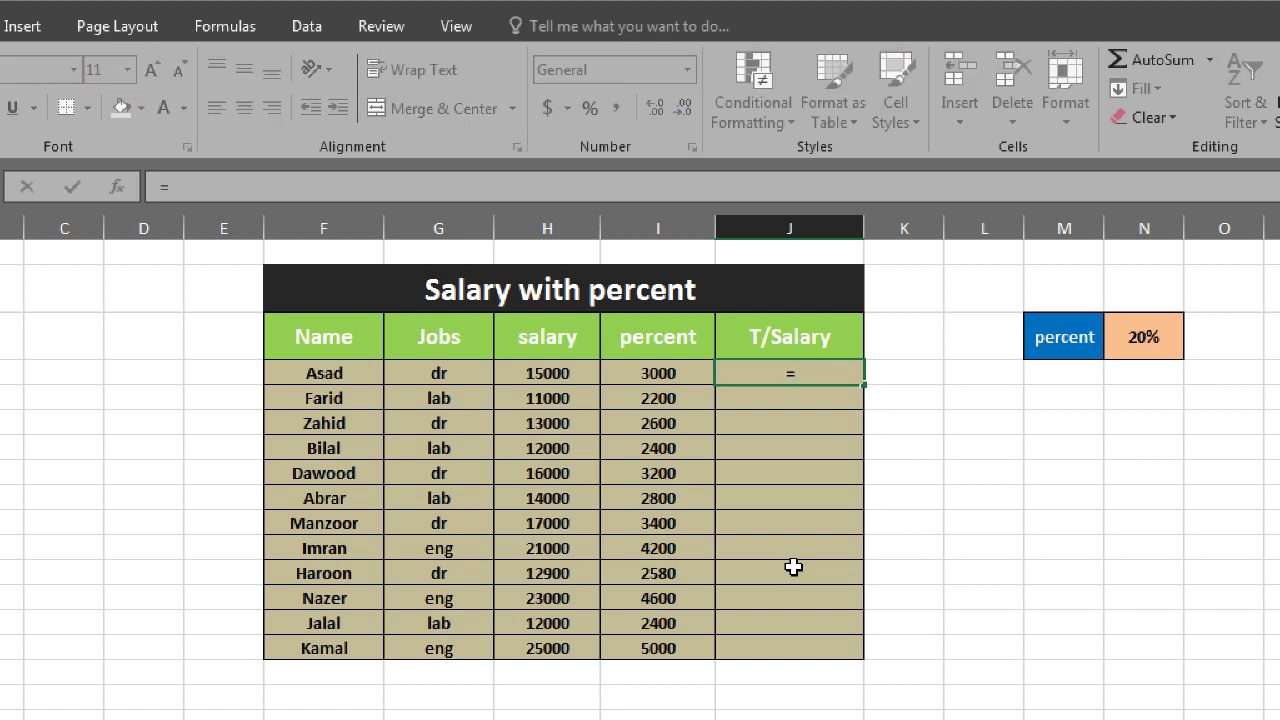
left_click(557, 371)
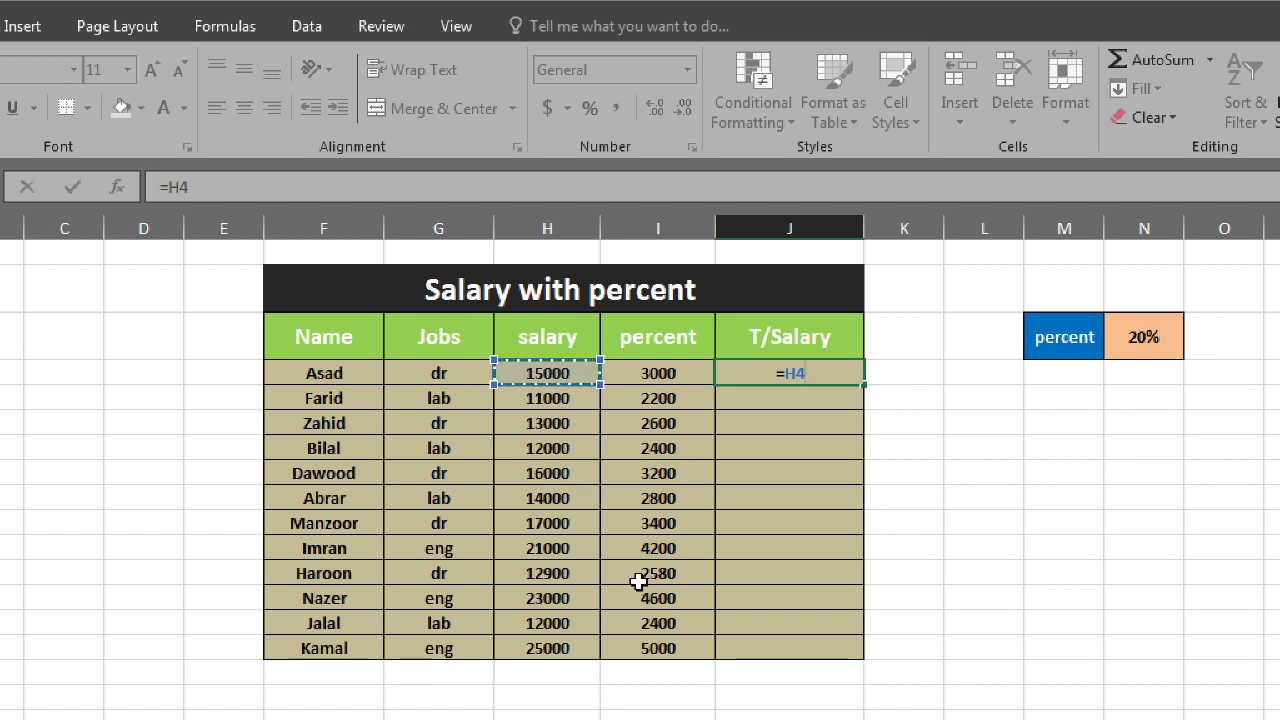
type("+")
left_click(666, 370)
key("Return")
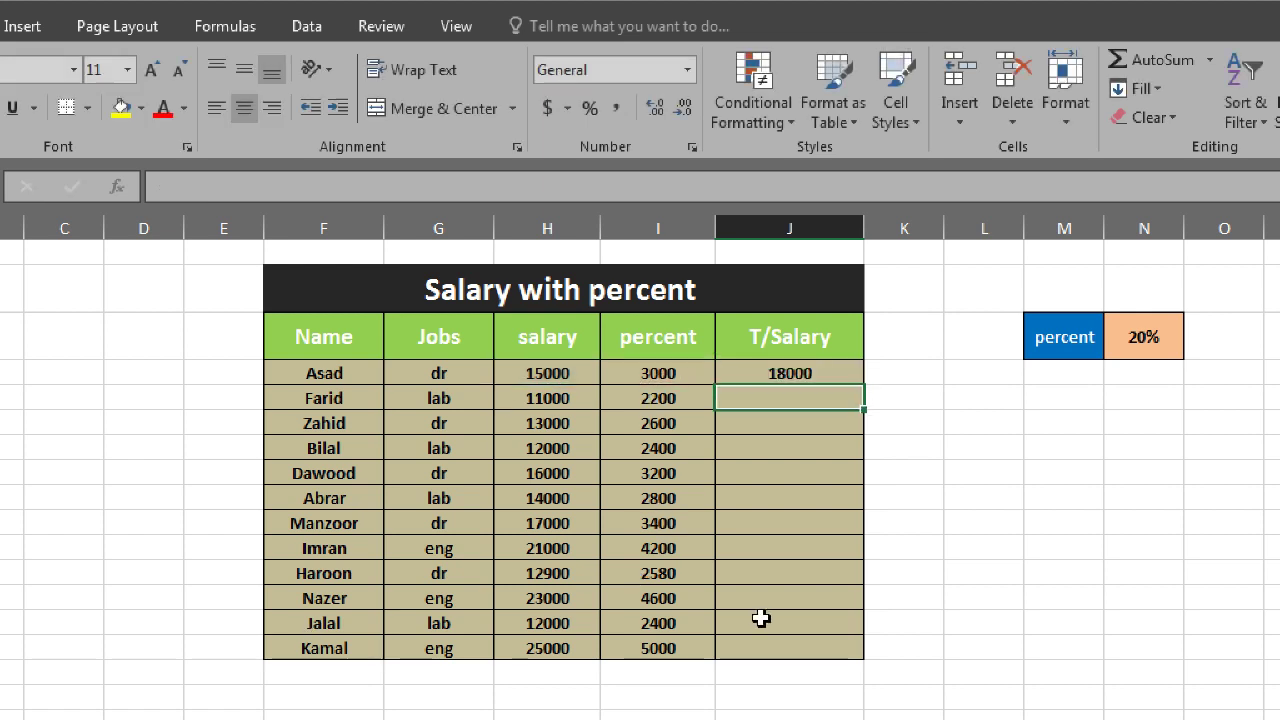
left_click(765, 373)
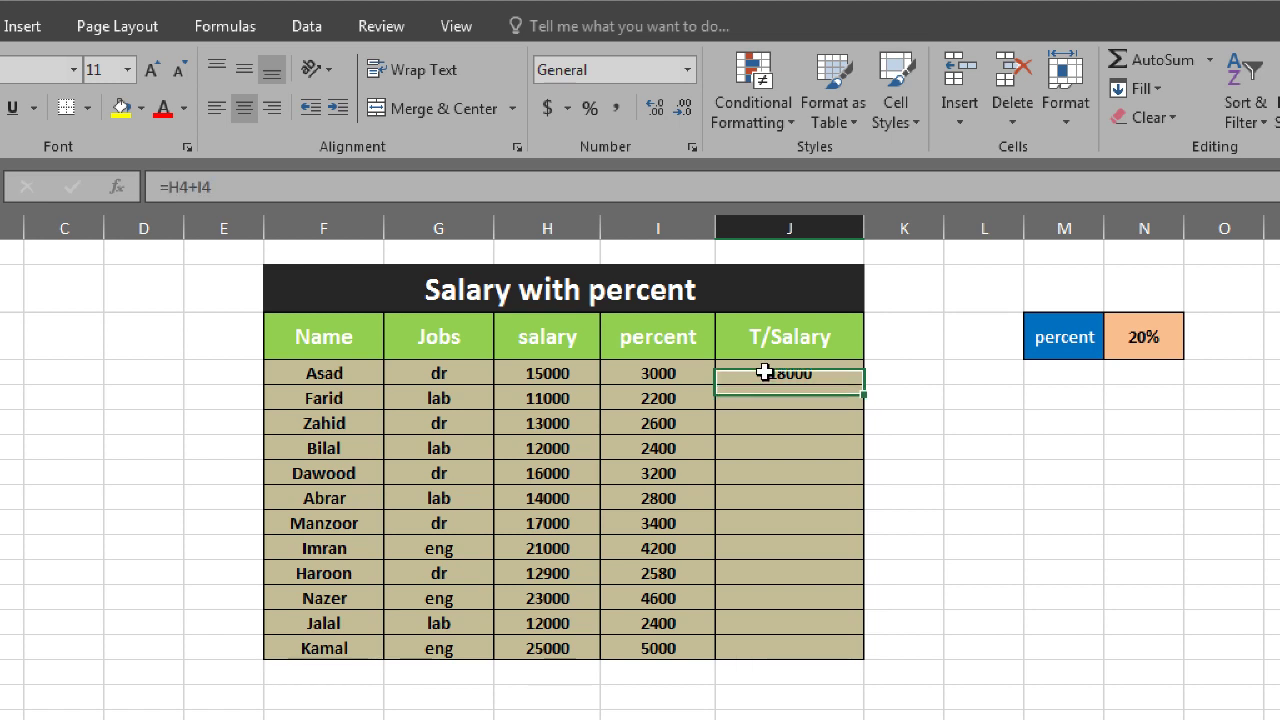
double_click(864, 383)
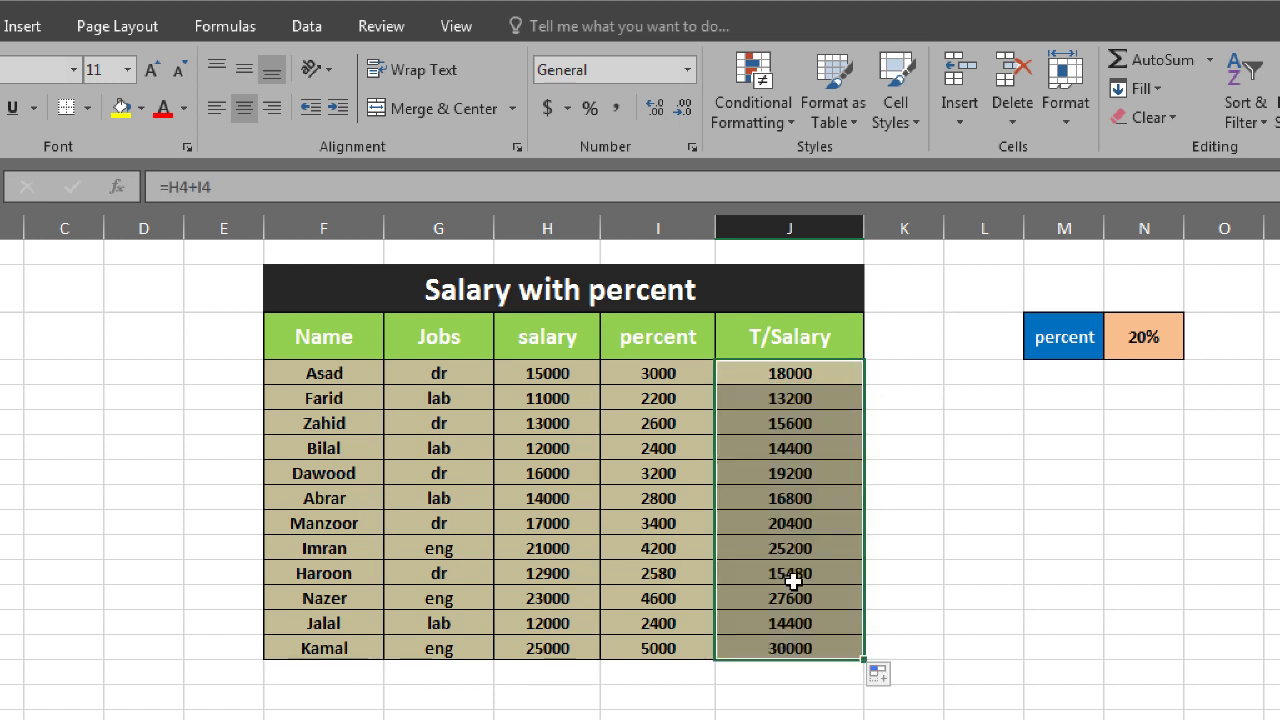
left_click(760, 428)
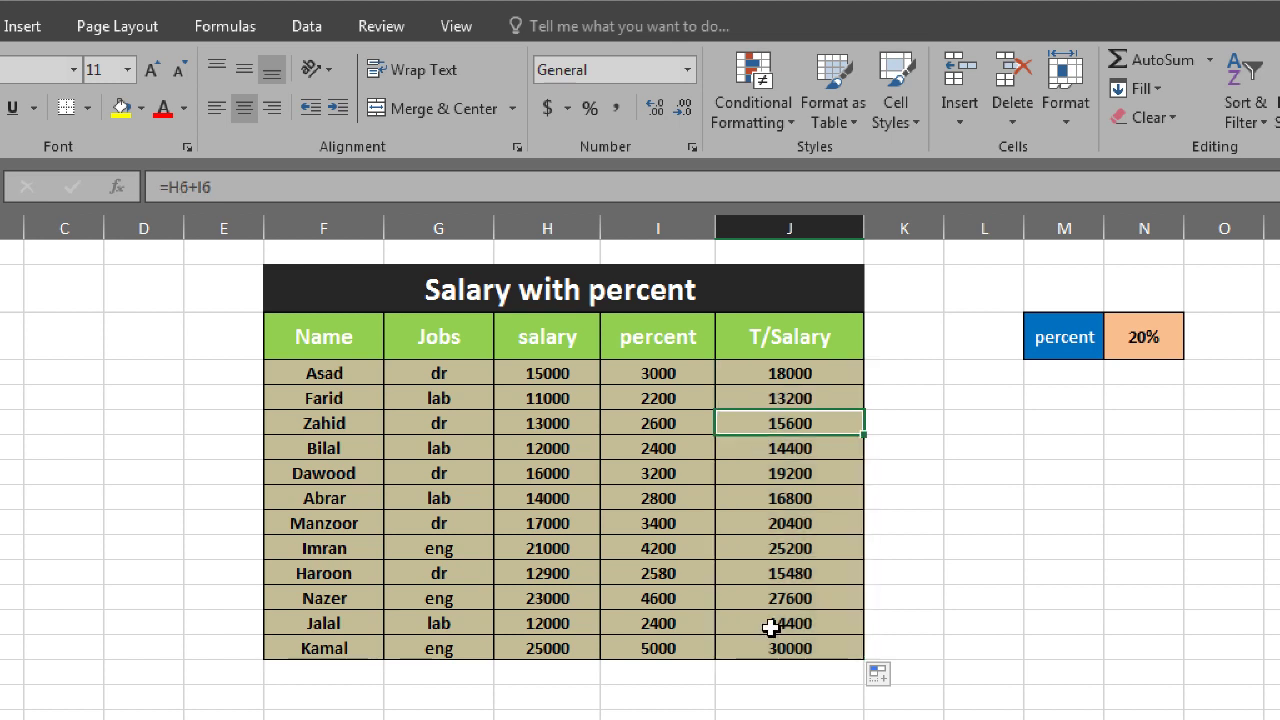
left_click_drag(742, 372, 745, 573)
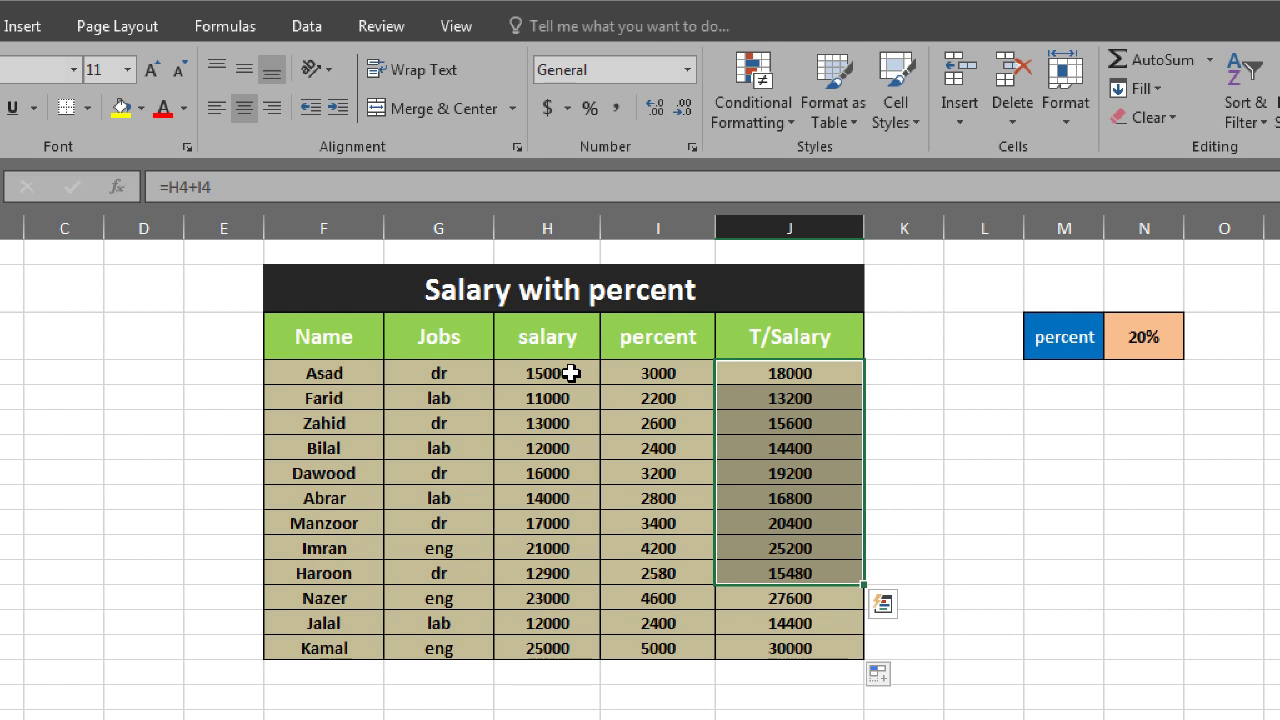
left_click(790, 374)
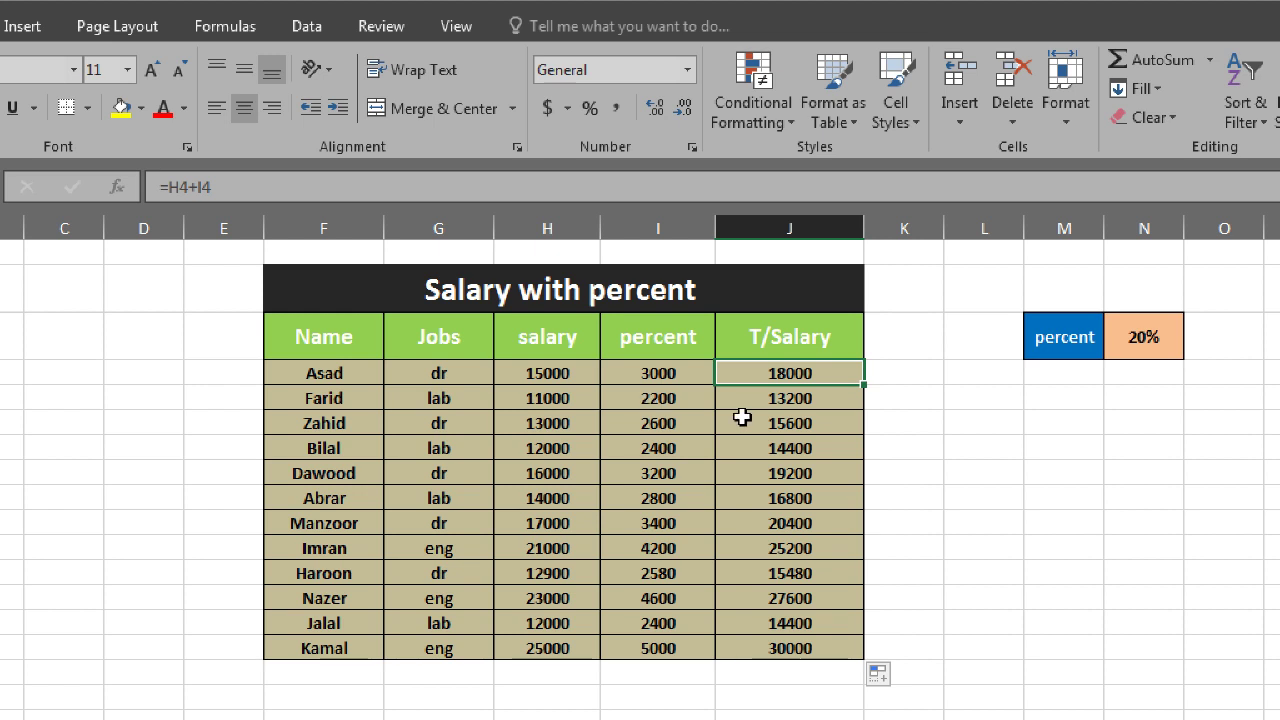
left_click(546, 398)
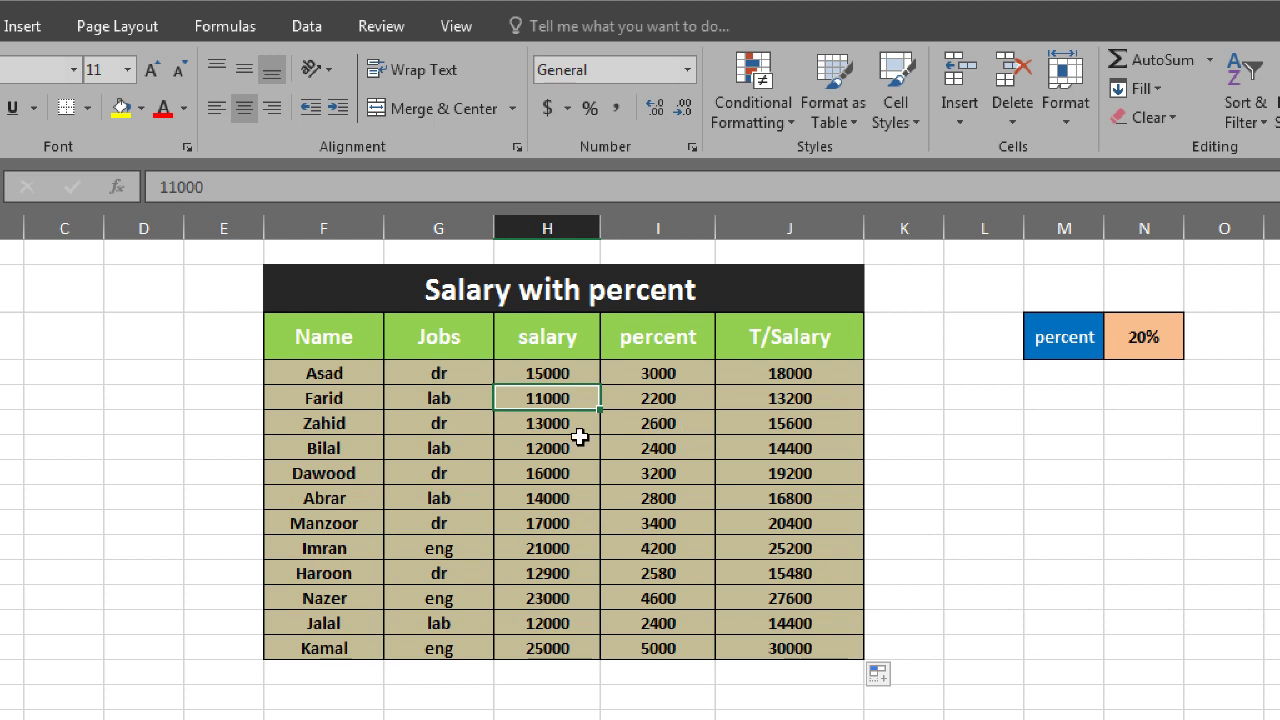
left_click(664, 402)
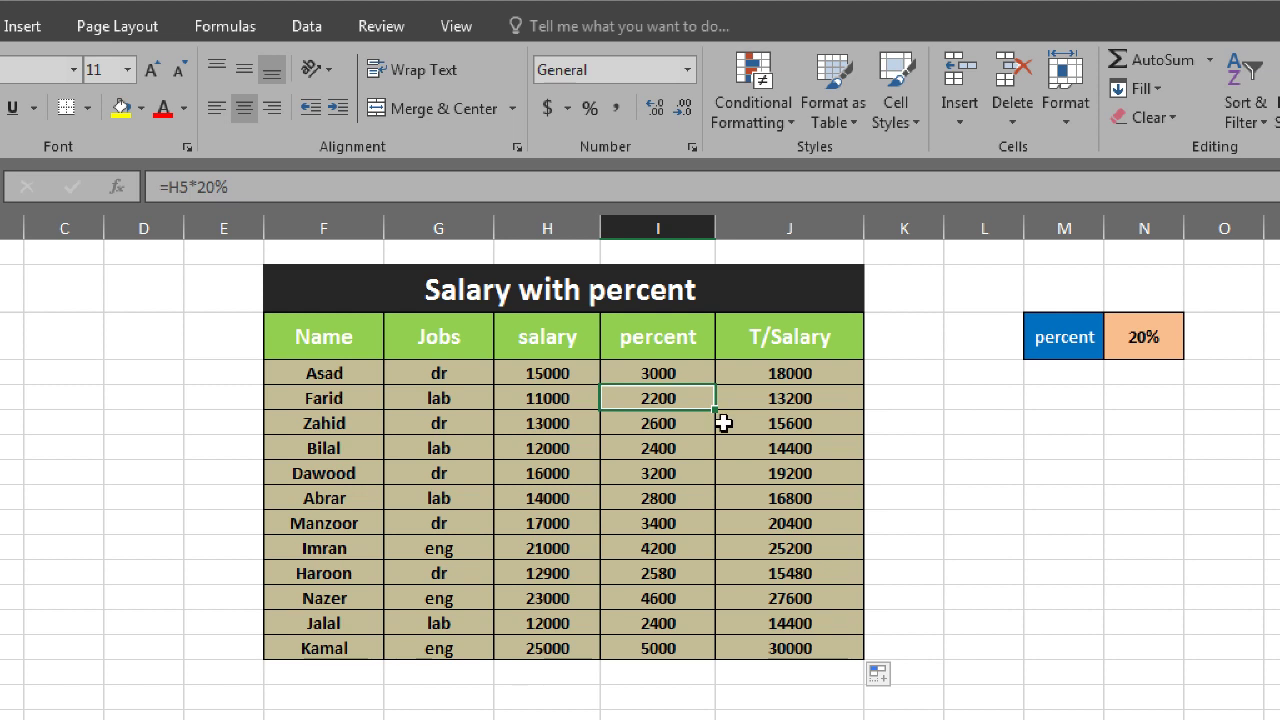
left_click(804, 397)
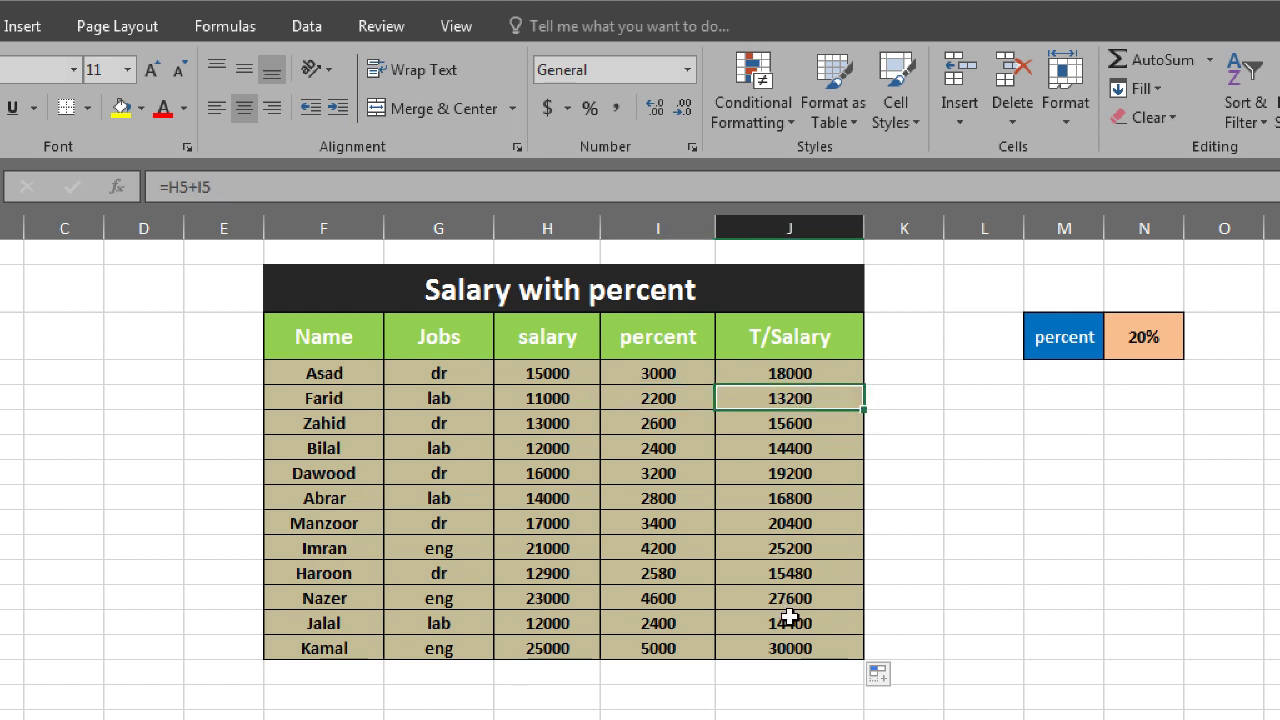
left_click(558, 478)
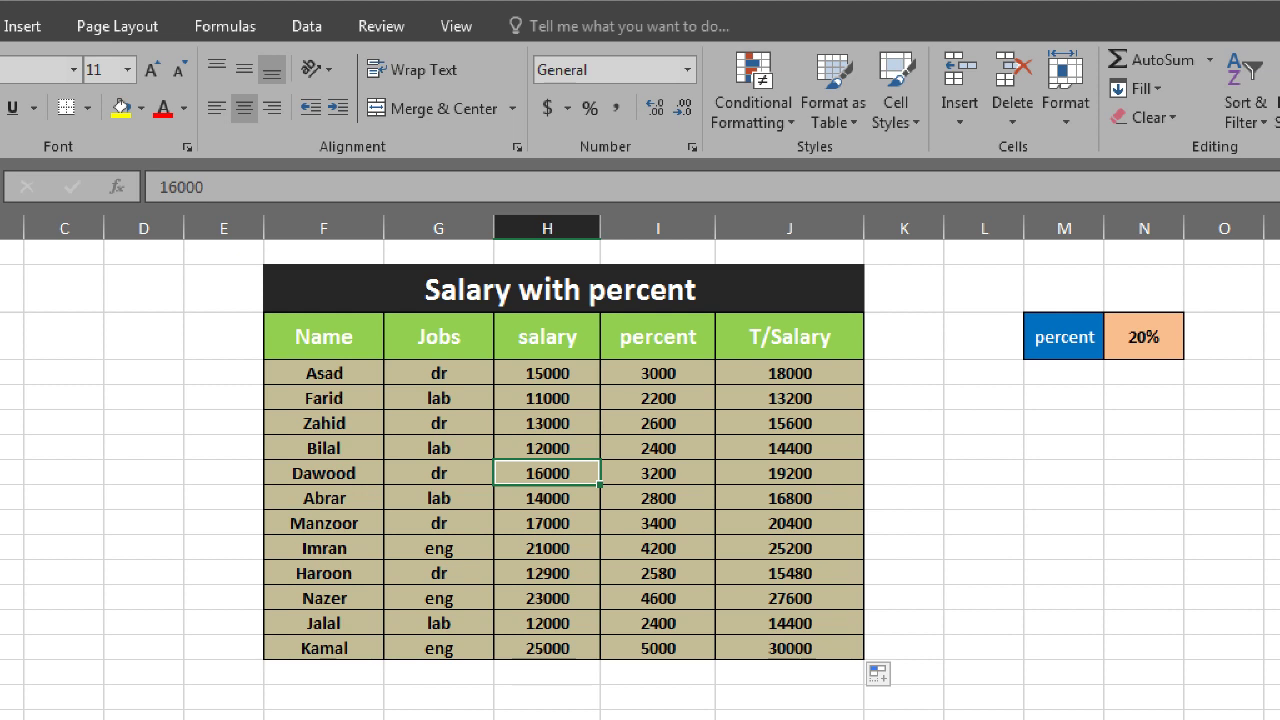
Change the 16000 salary in H9 to 14000, then put I4's formula into edit mode
type("14")
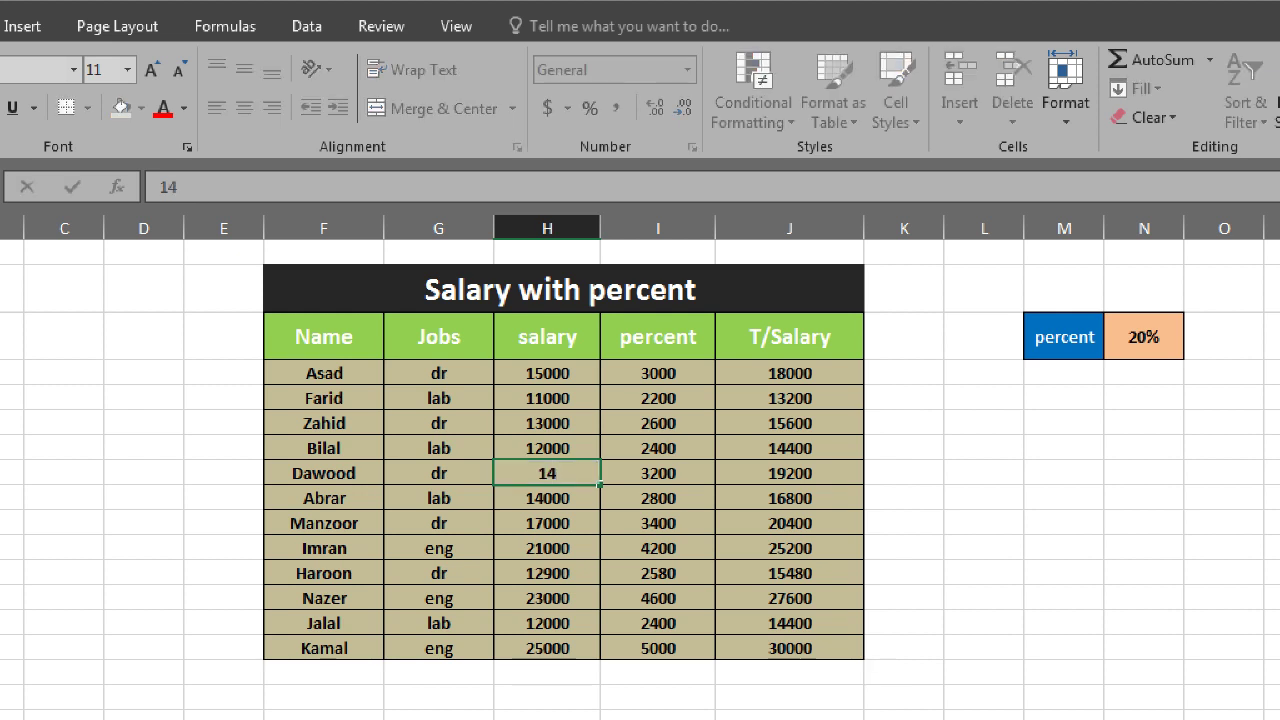
type("000")
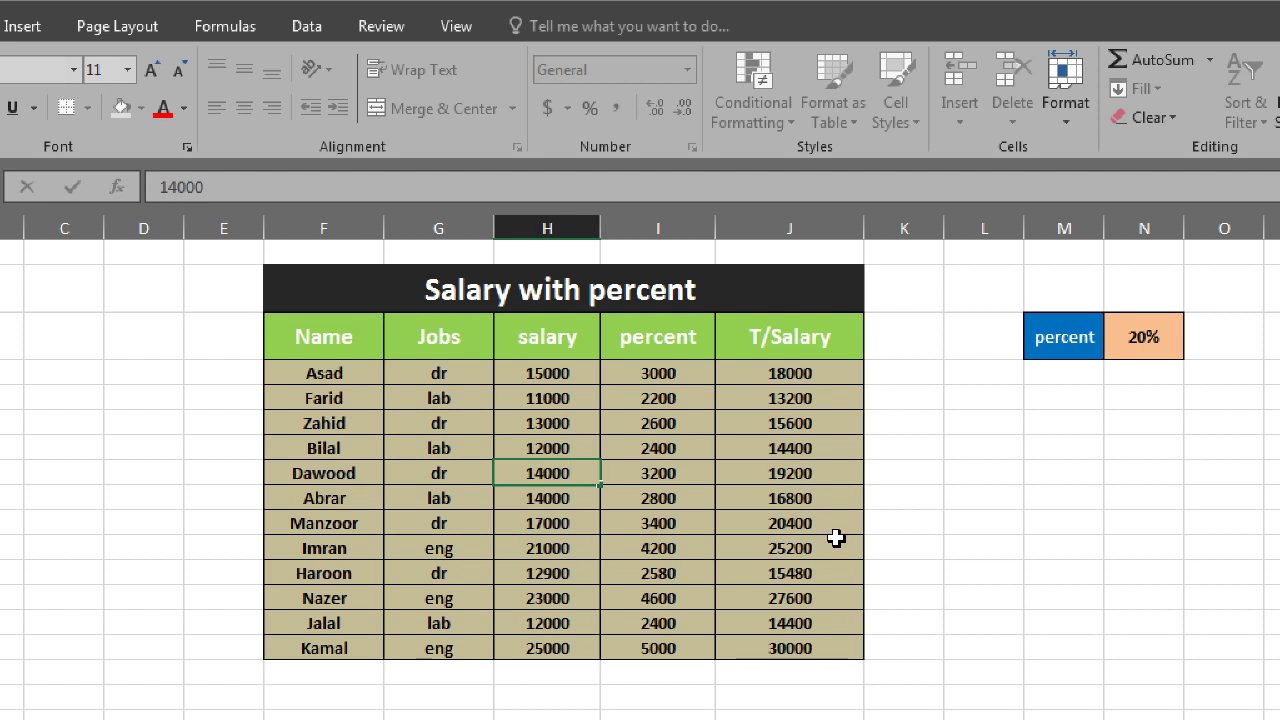
key("Return")
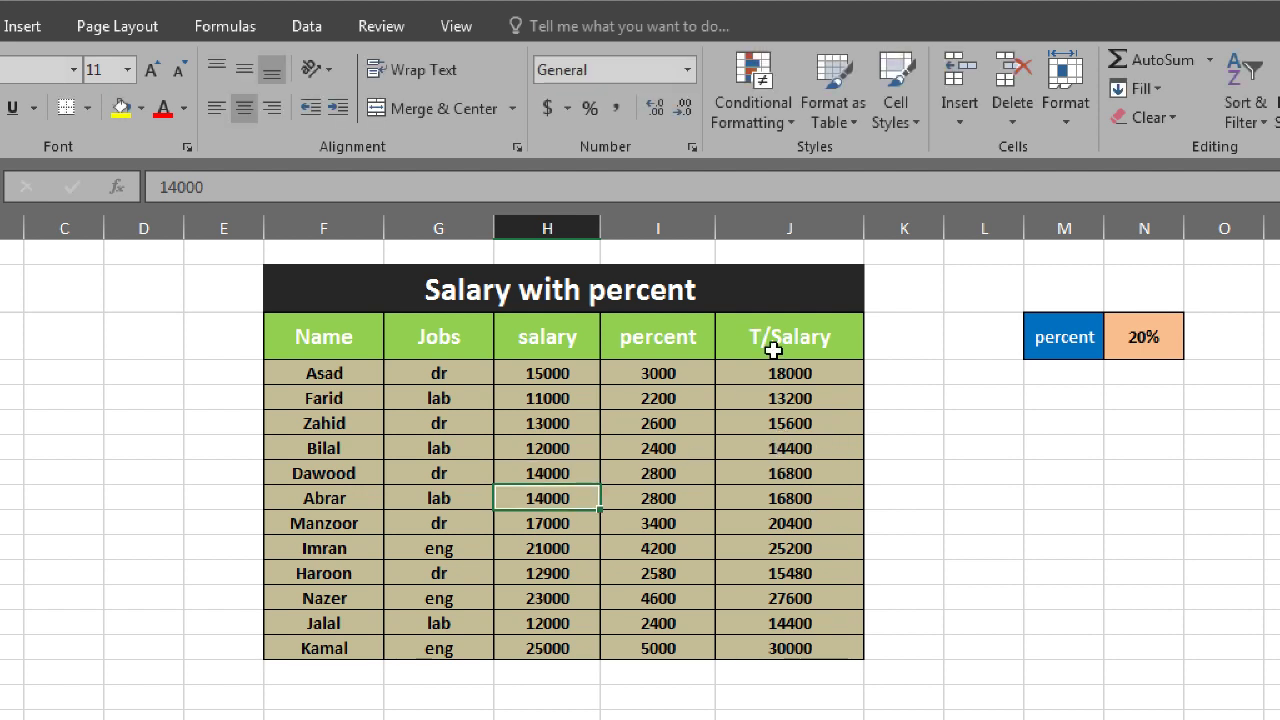
left_click_drag(772, 372, 772, 640)
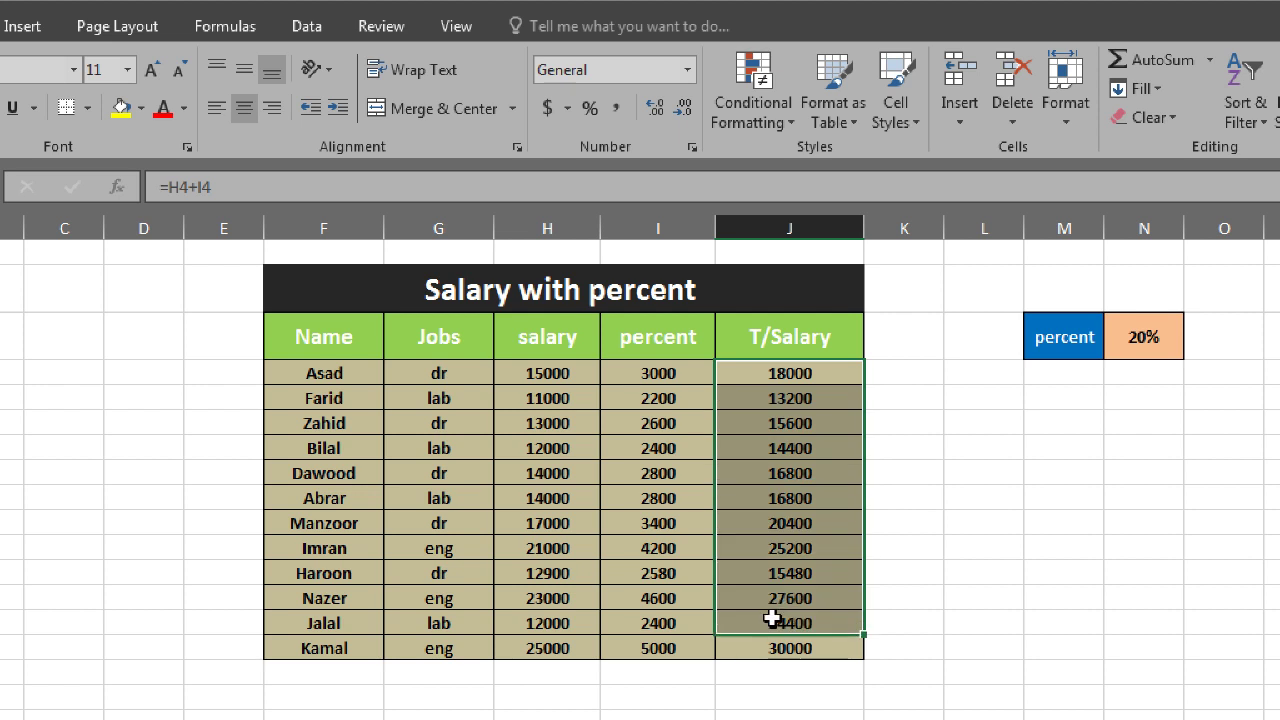
left_click(657, 372)
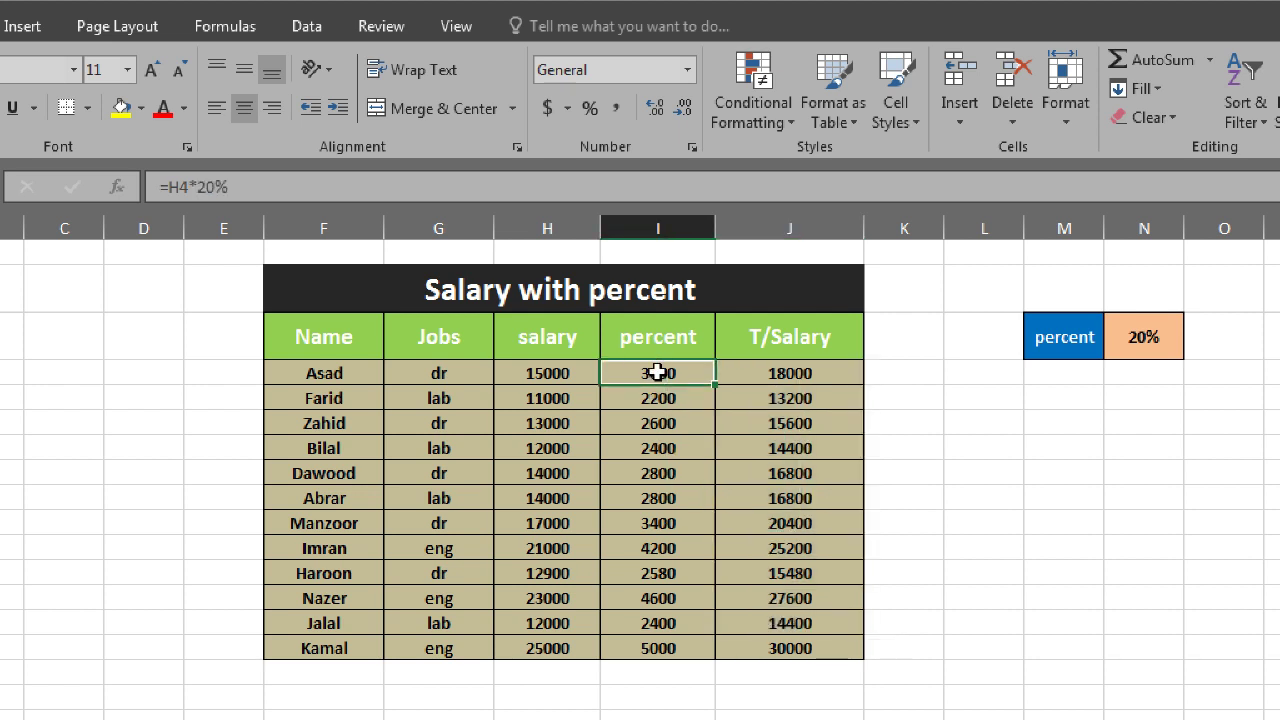
left_click(928, 482)
left_click(651, 374)
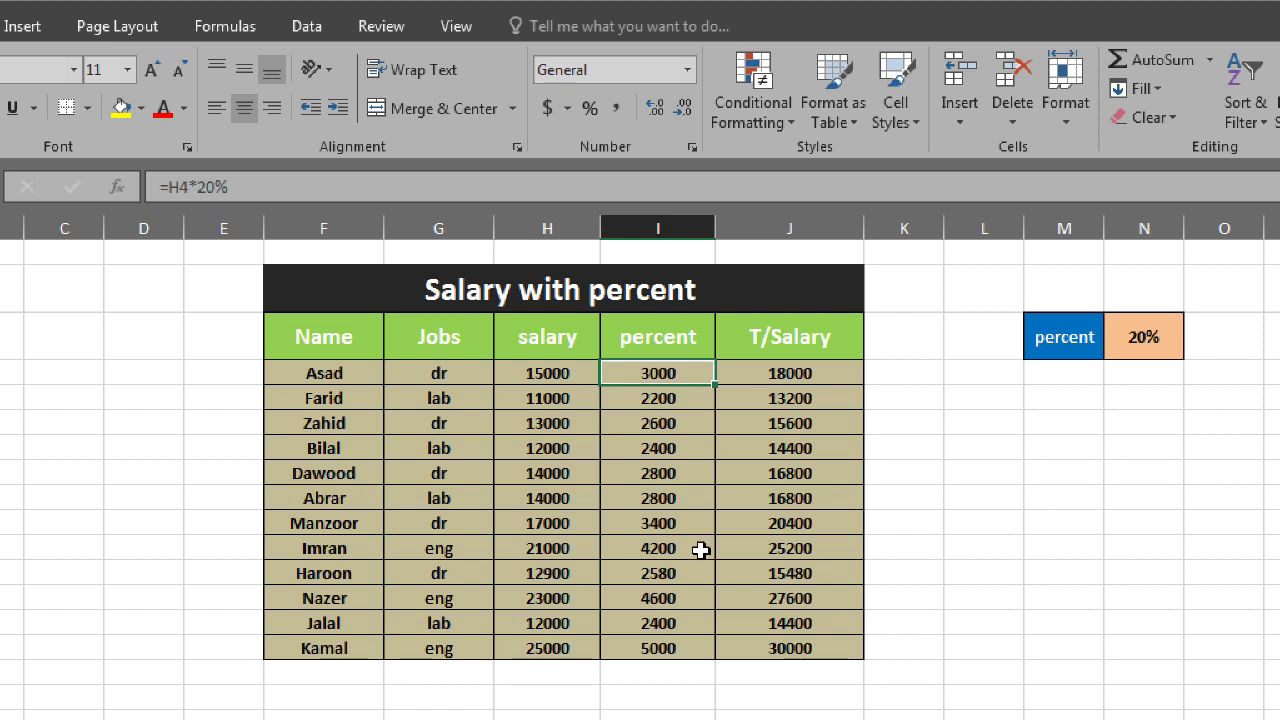
key("F2")
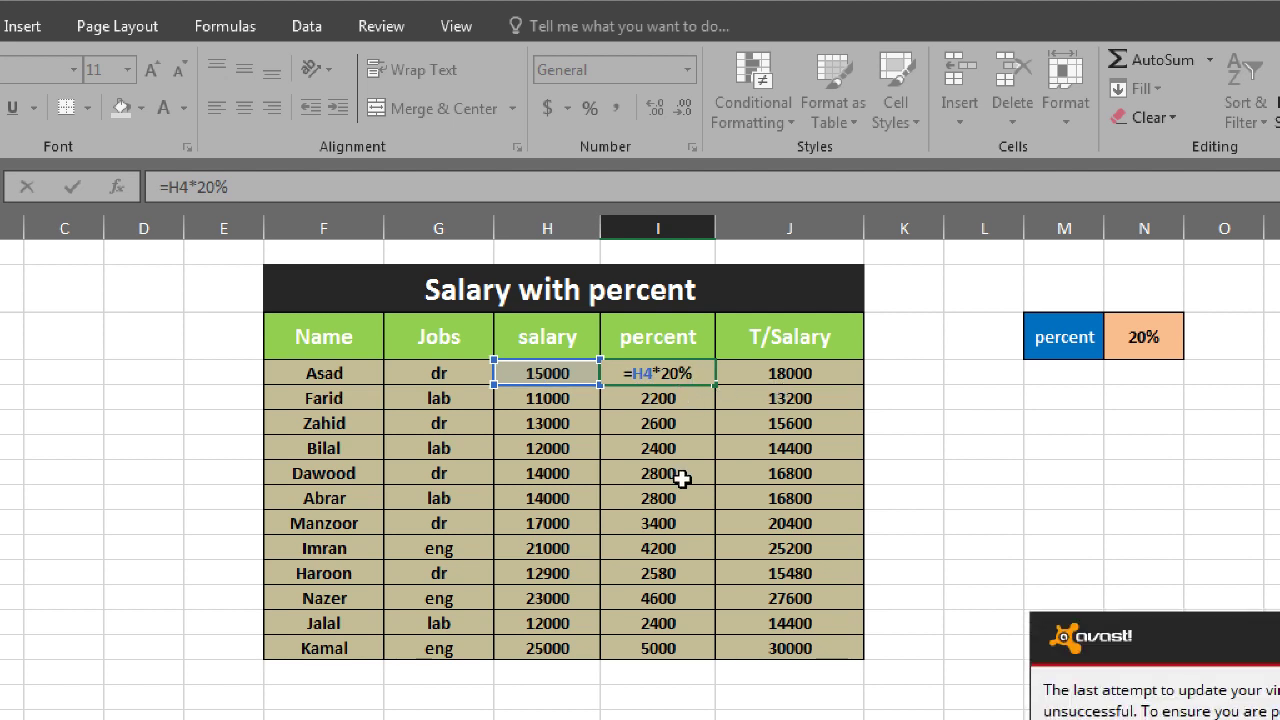
Change I4's formula to =H4*30% and fill it down to I15, making the first total 19500
key("BackSpace")
key("BackSpace")
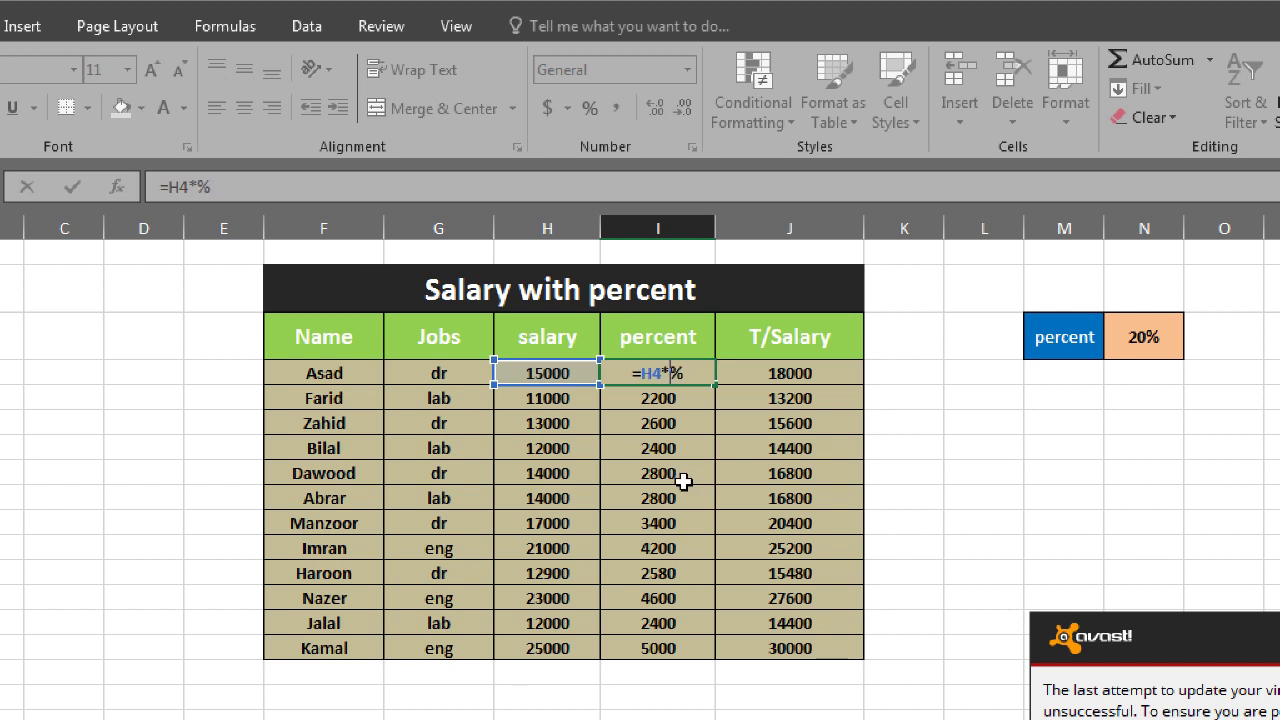
type("30")
key("Return")
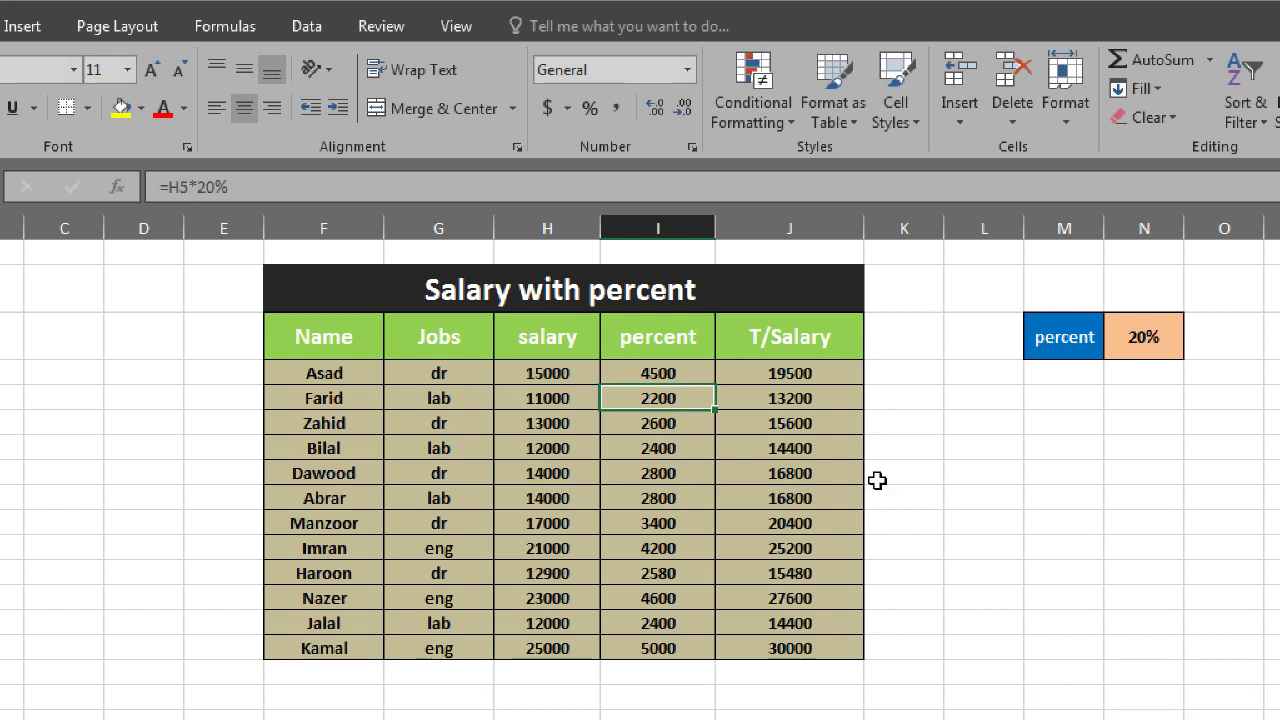
left_click(655, 374)
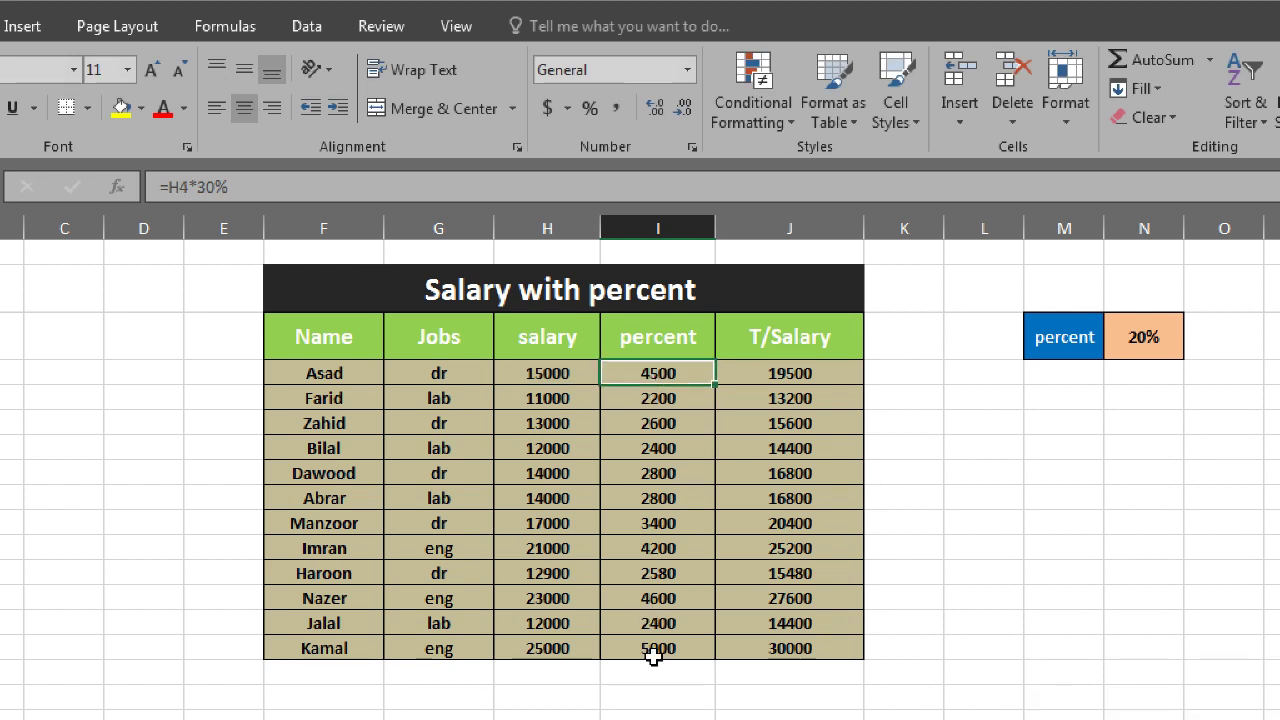
double_click(716, 382)
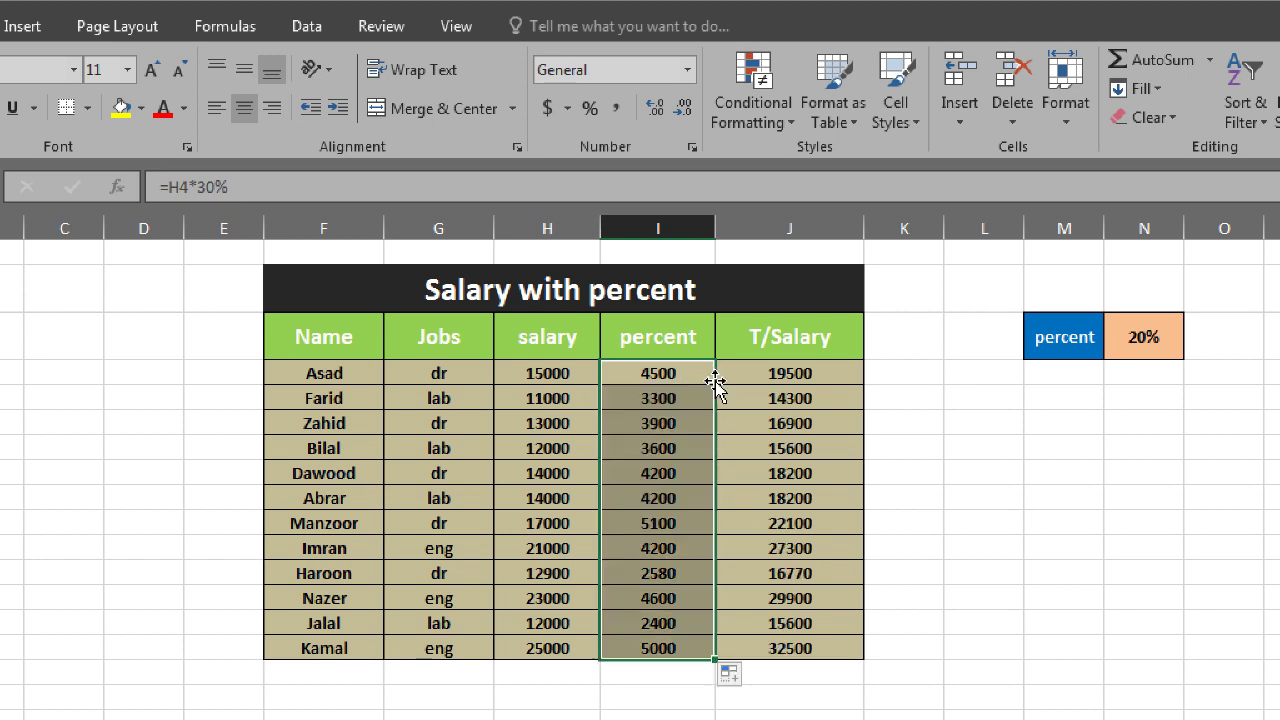
left_click(656, 448)
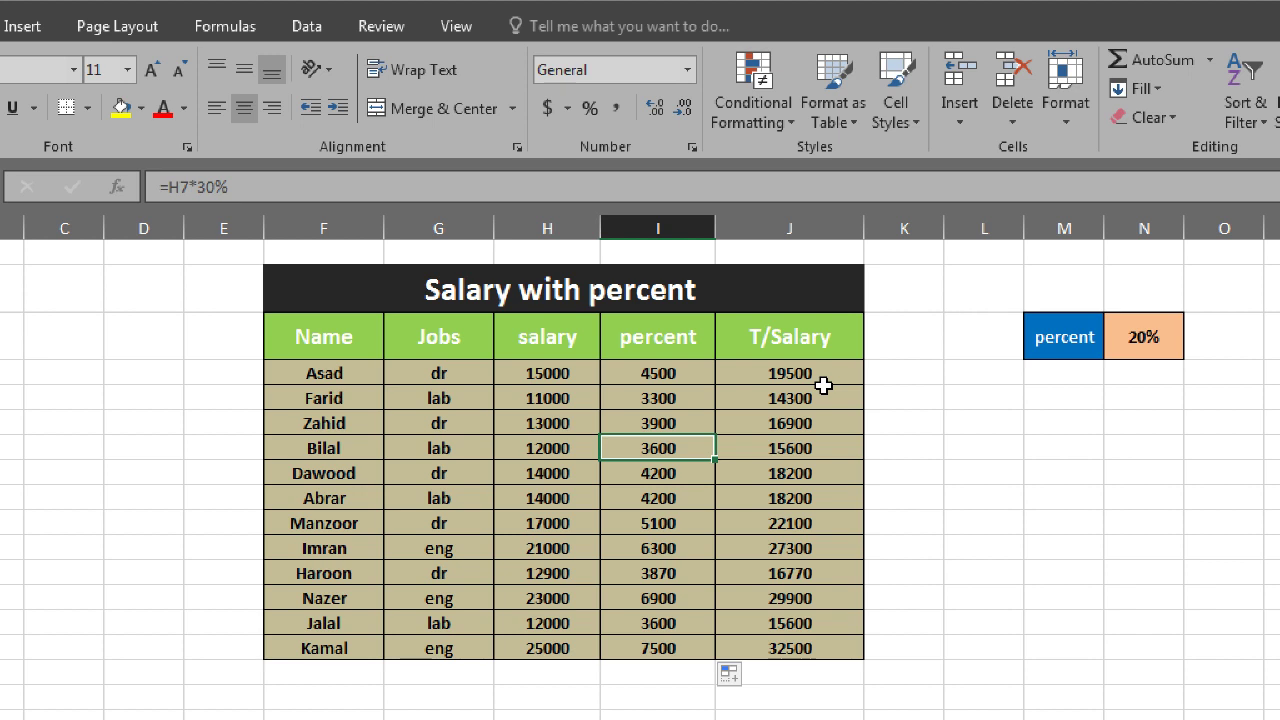
left_click_drag(617, 377, 632, 647)
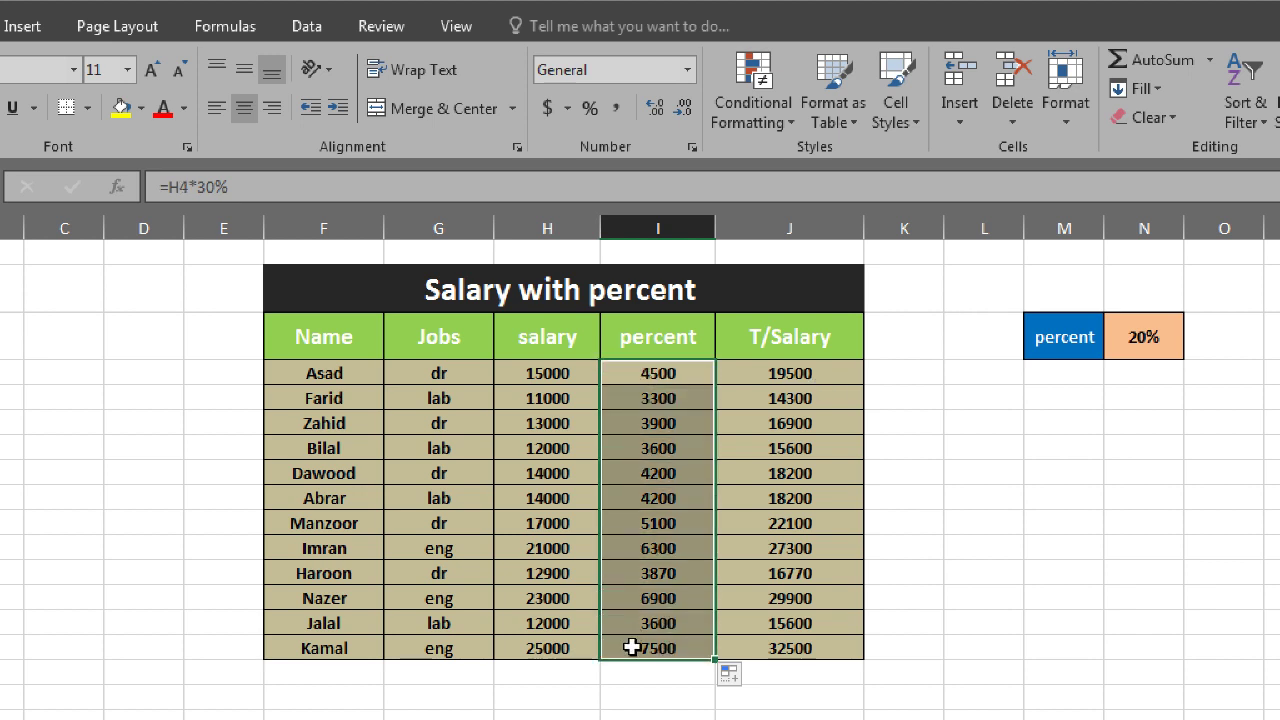
left_click_drag(769, 364, 760, 645)
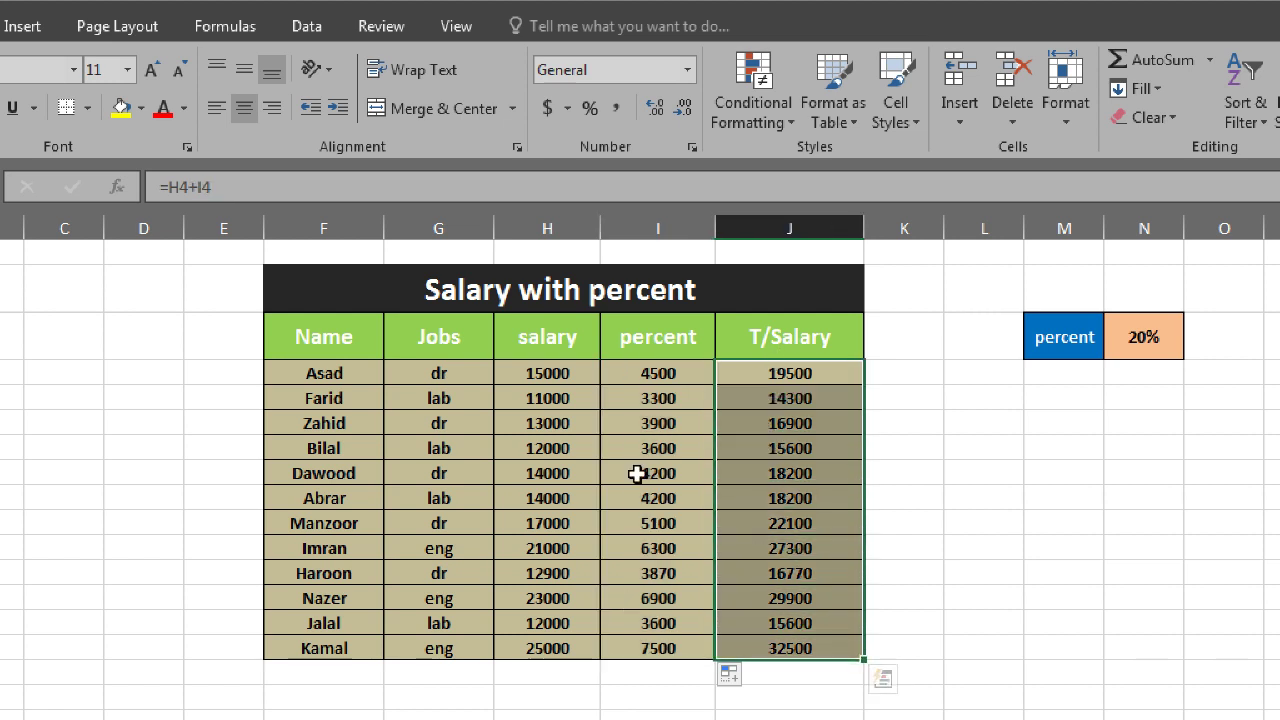
left_click_drag(560, 373, 554, 648)
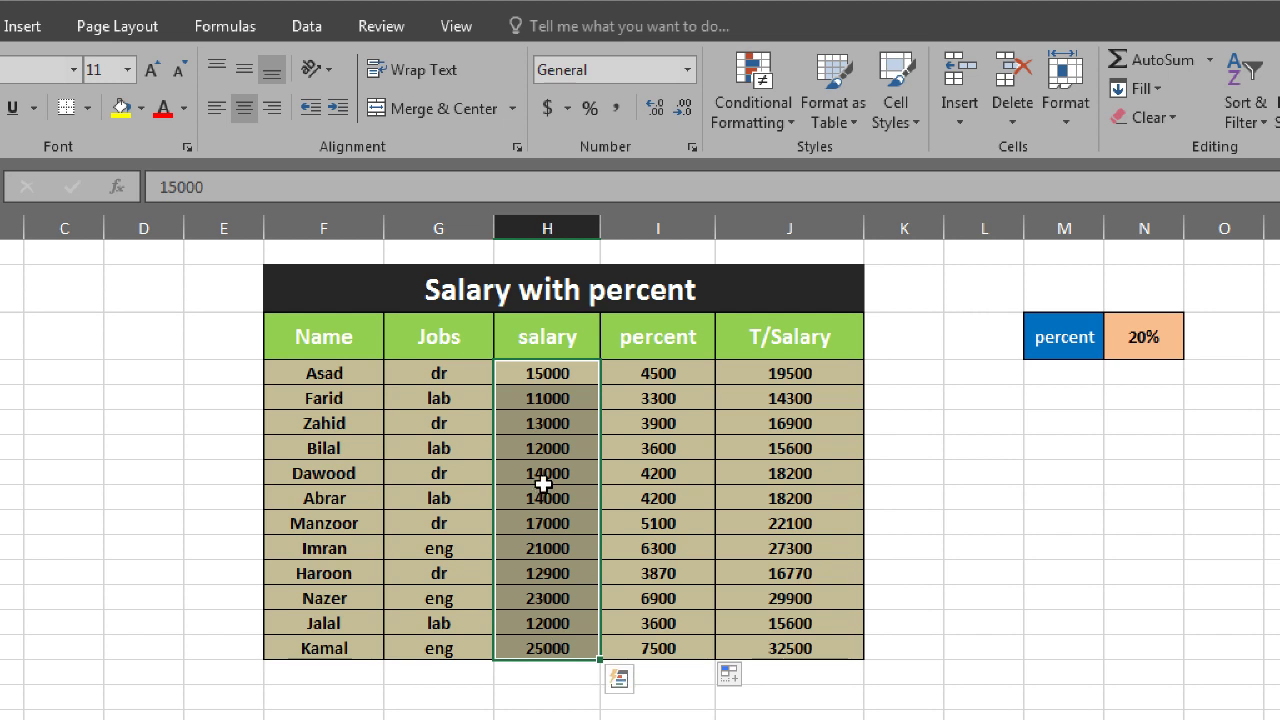
left_click(554, 378)
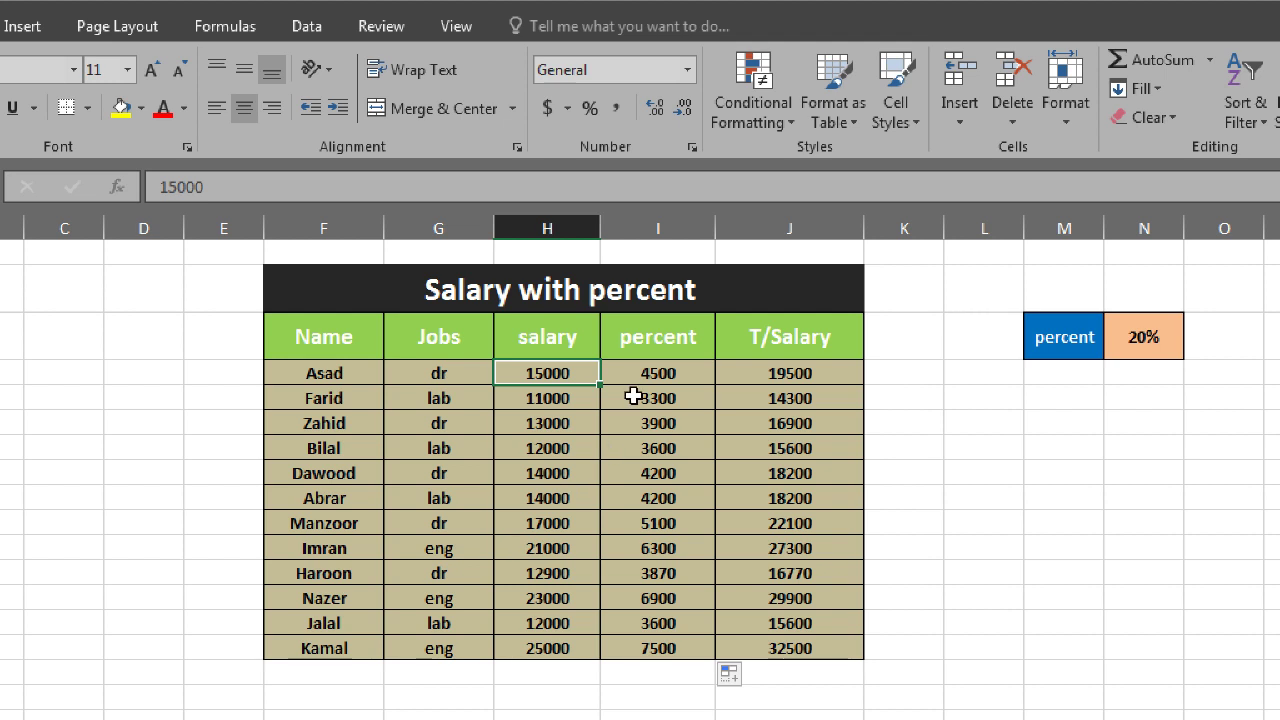
left_click_drag(672, 376, 655, 400)
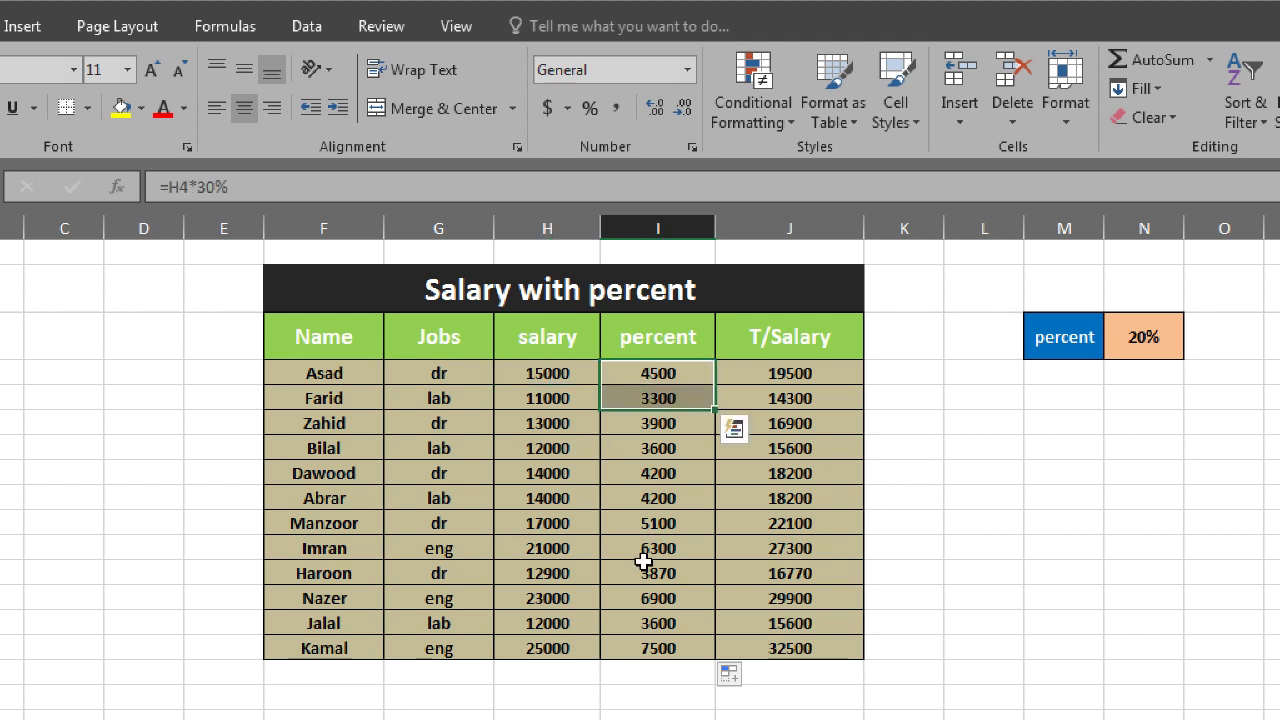
left_click(640, 370)
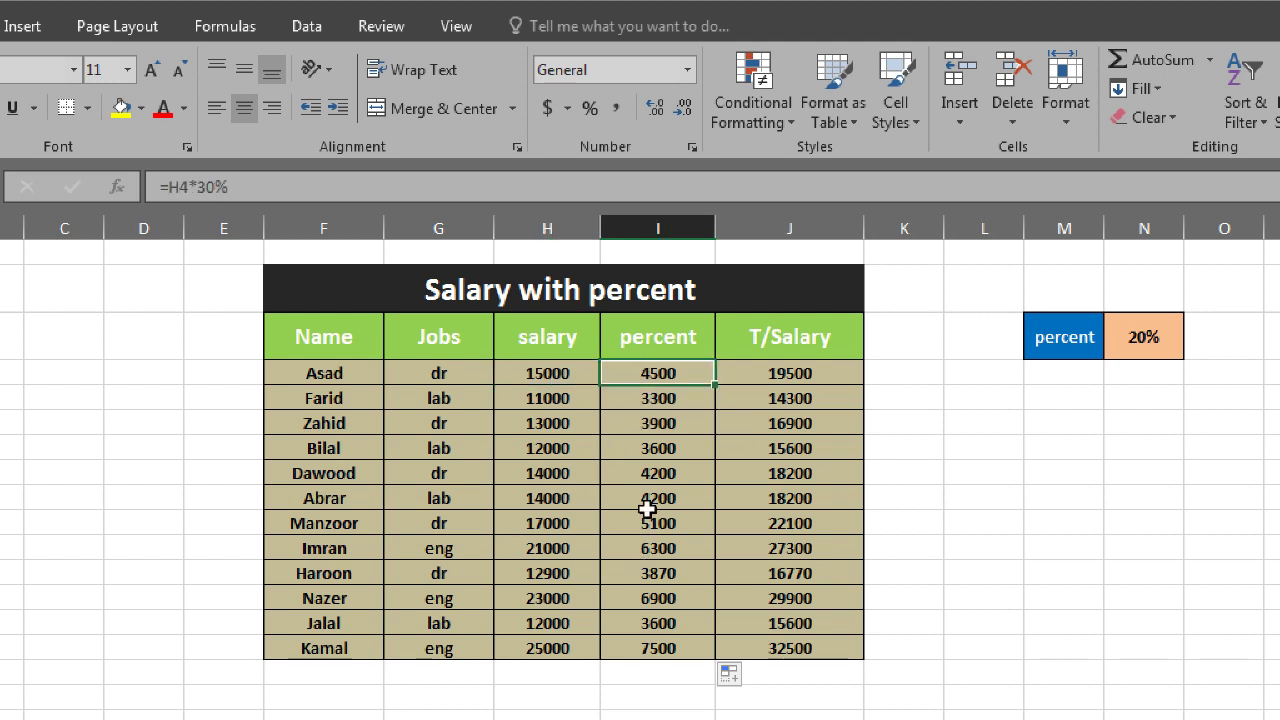
left_click(819, 371)
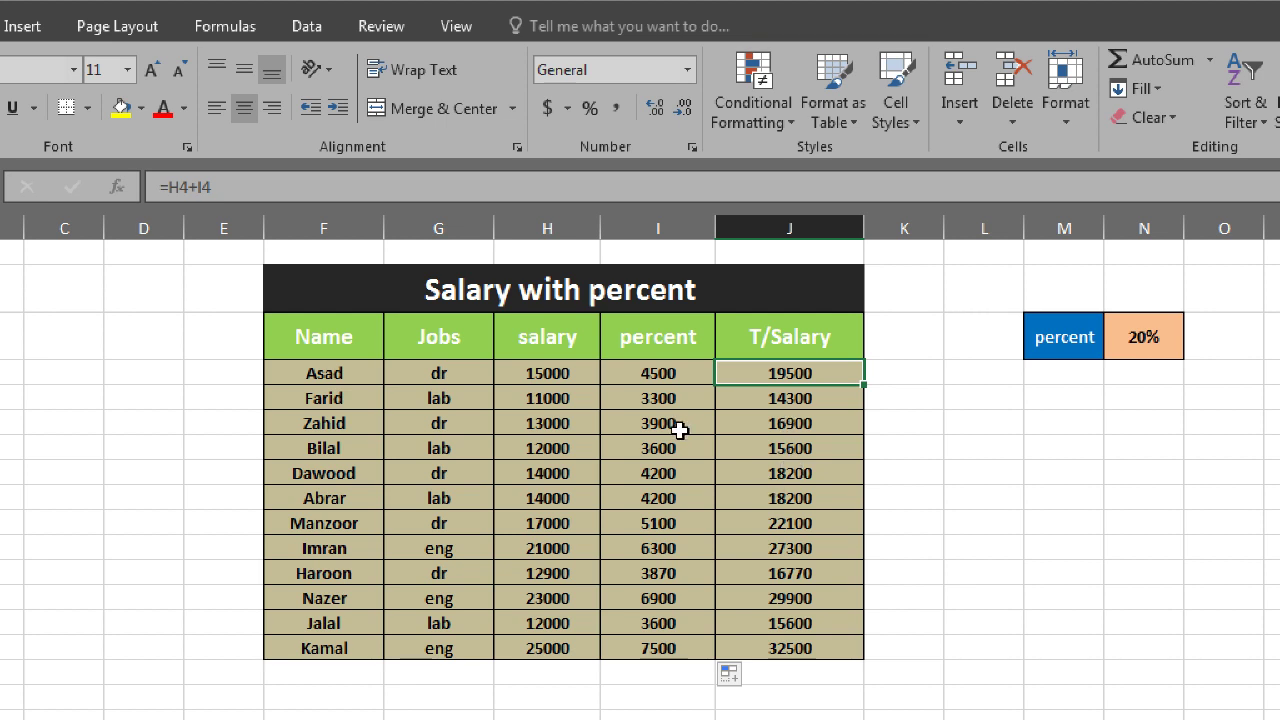
left_click(694, 370)
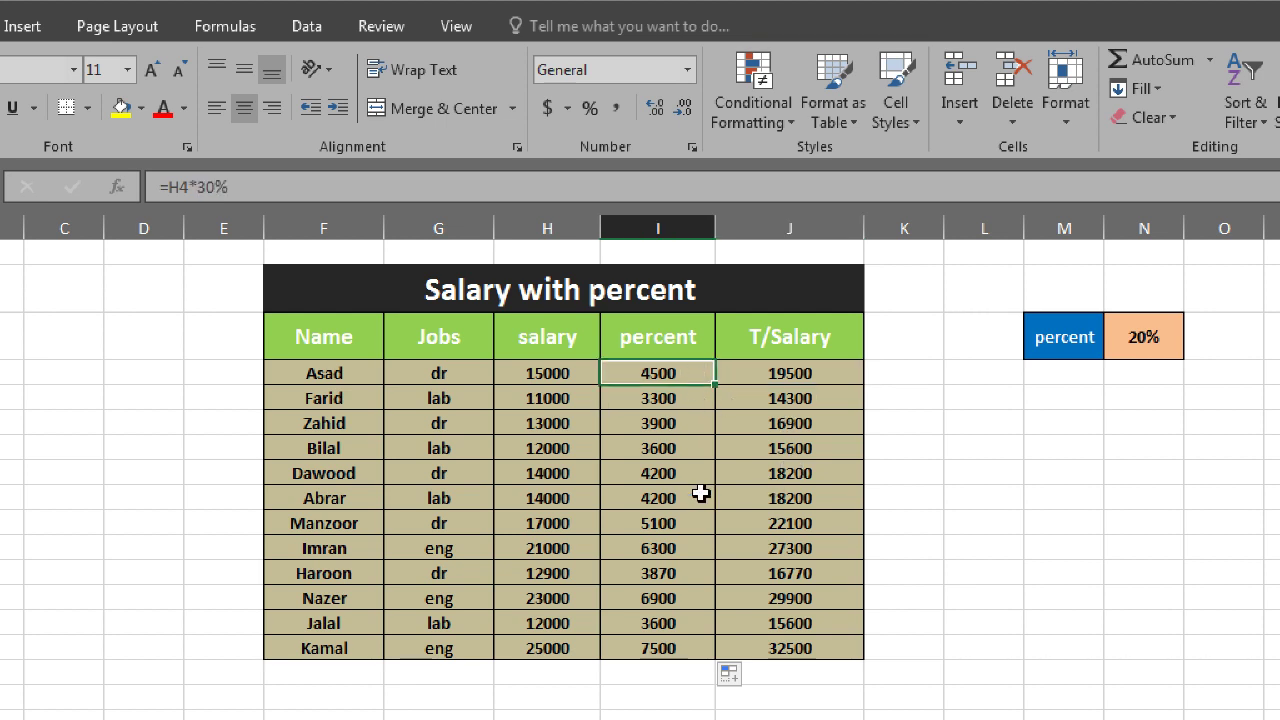
left_click(918, 300)
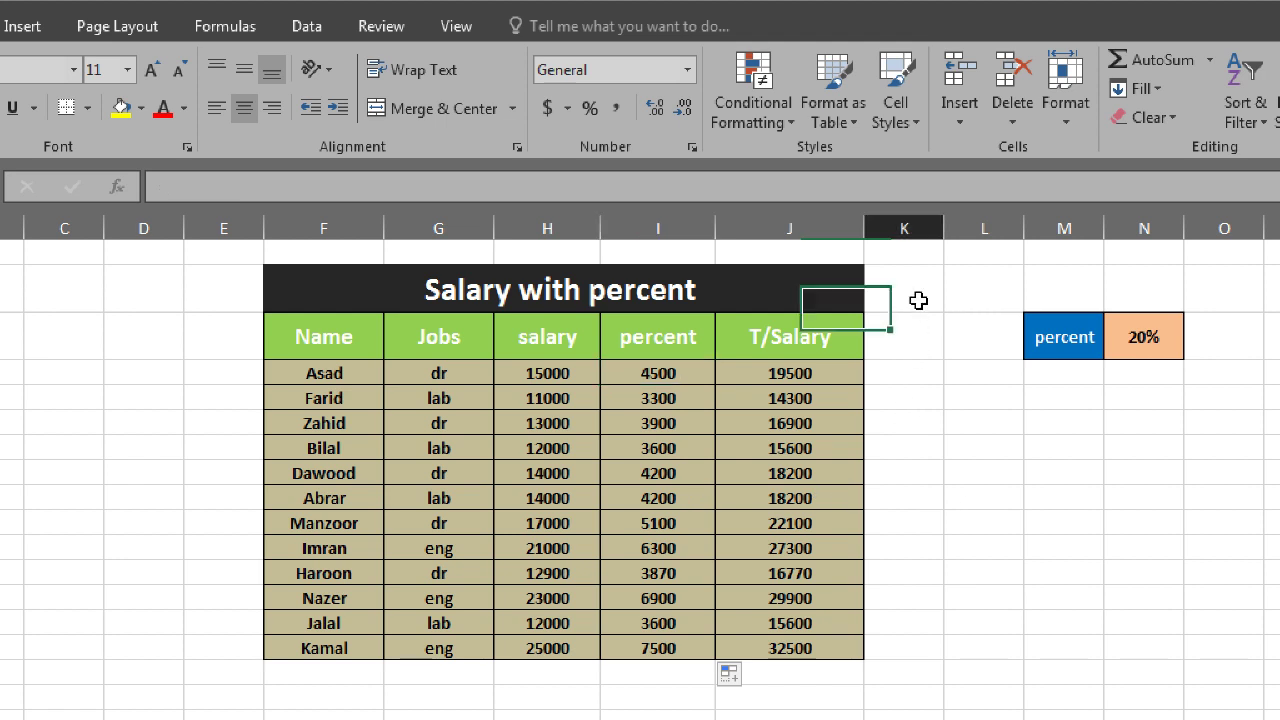
left_click(767, 372)
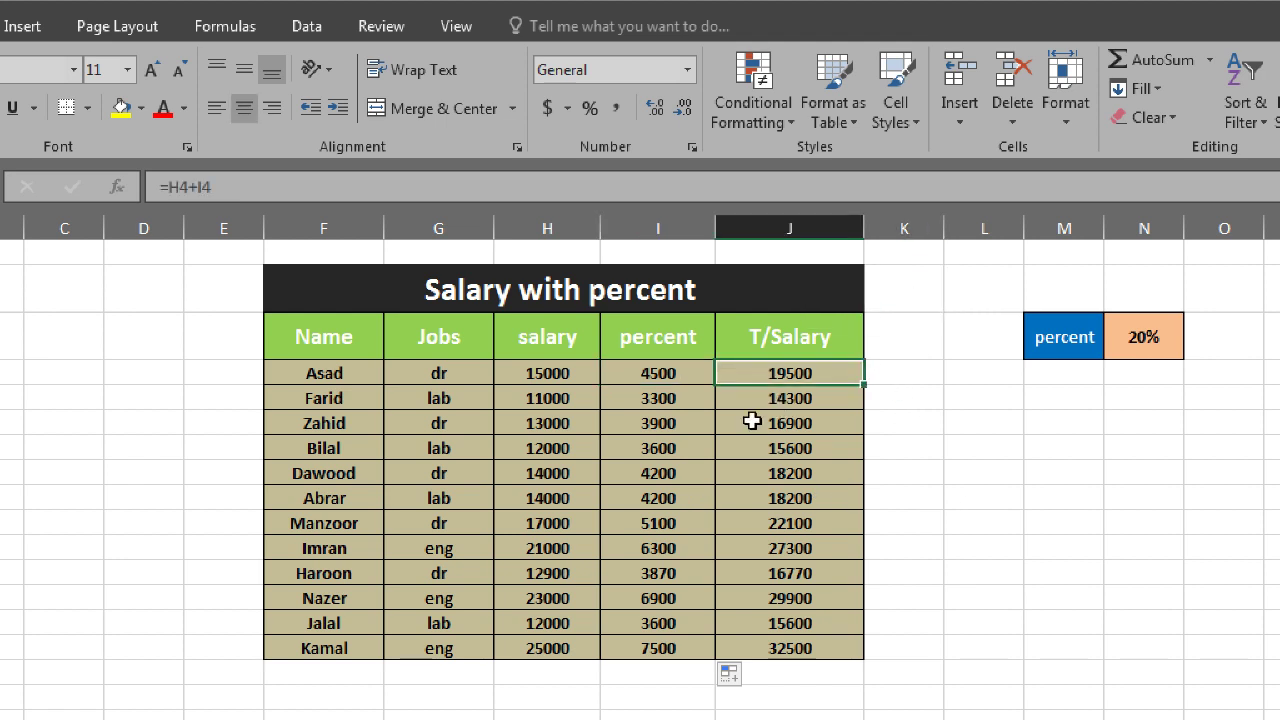
left_click_drag(626, 370, 657, 695)
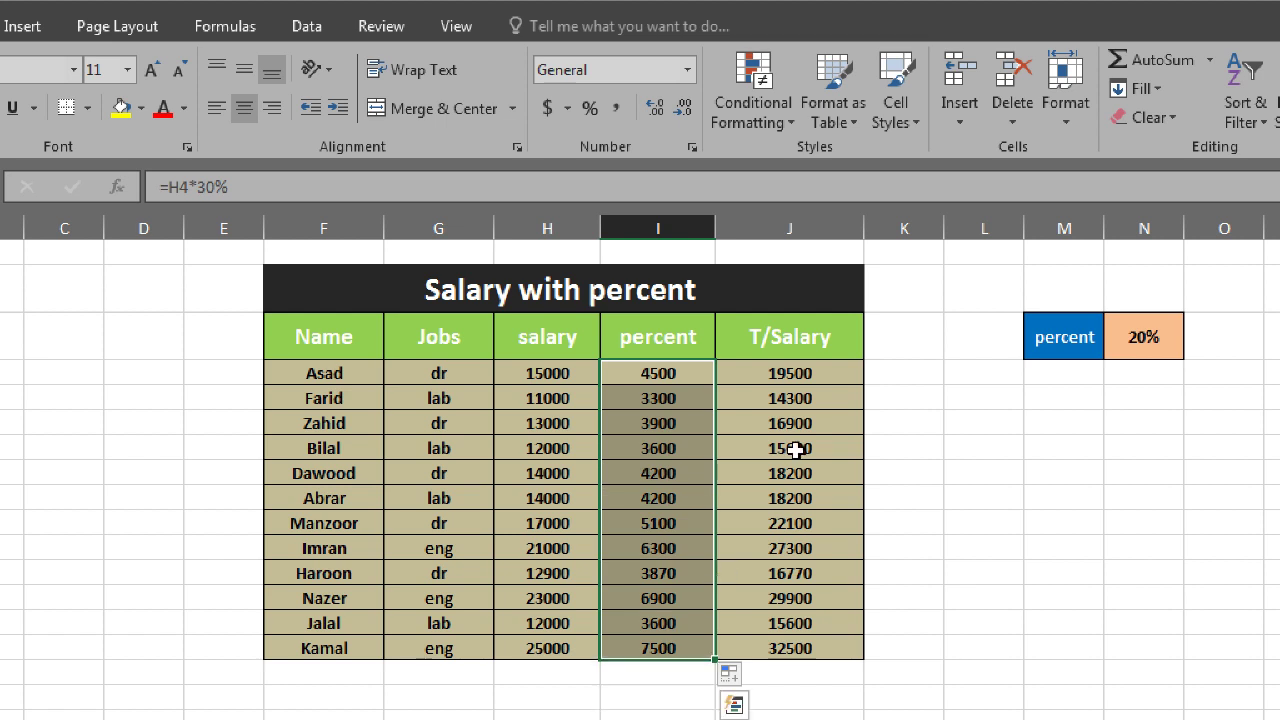
left_click_drag(815, 340, 814, 596)
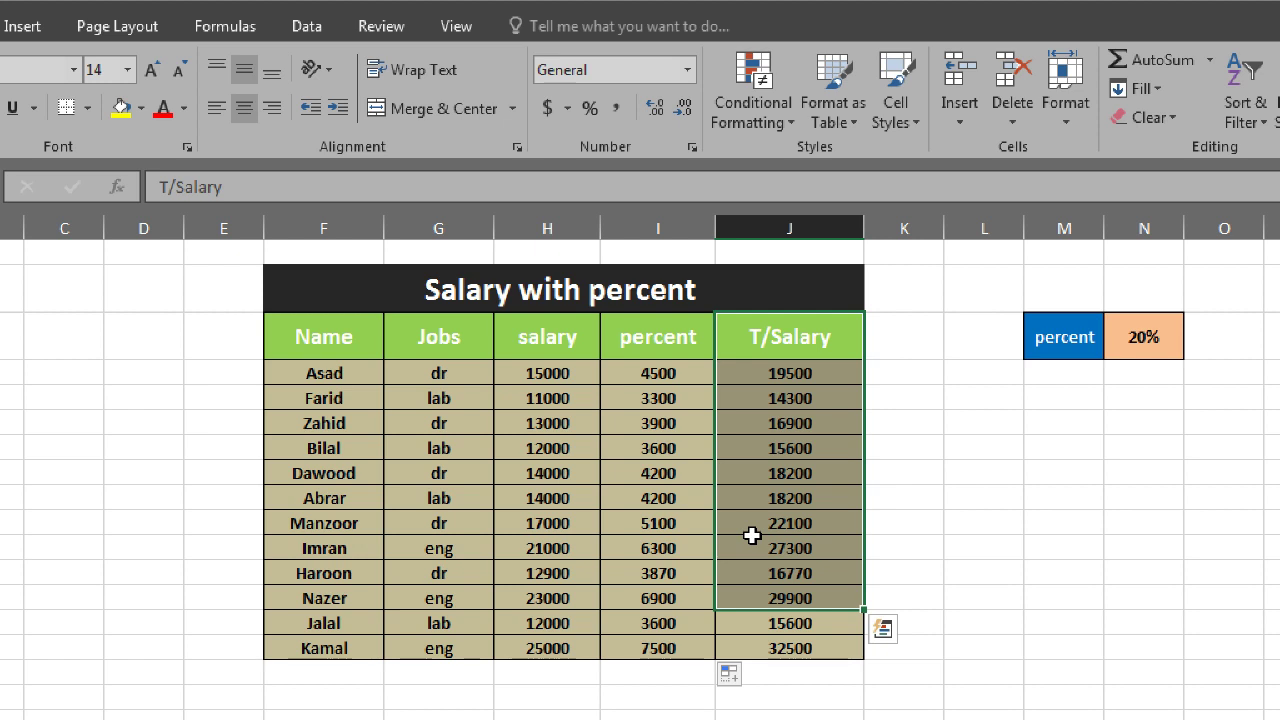
left_click(558, 373)
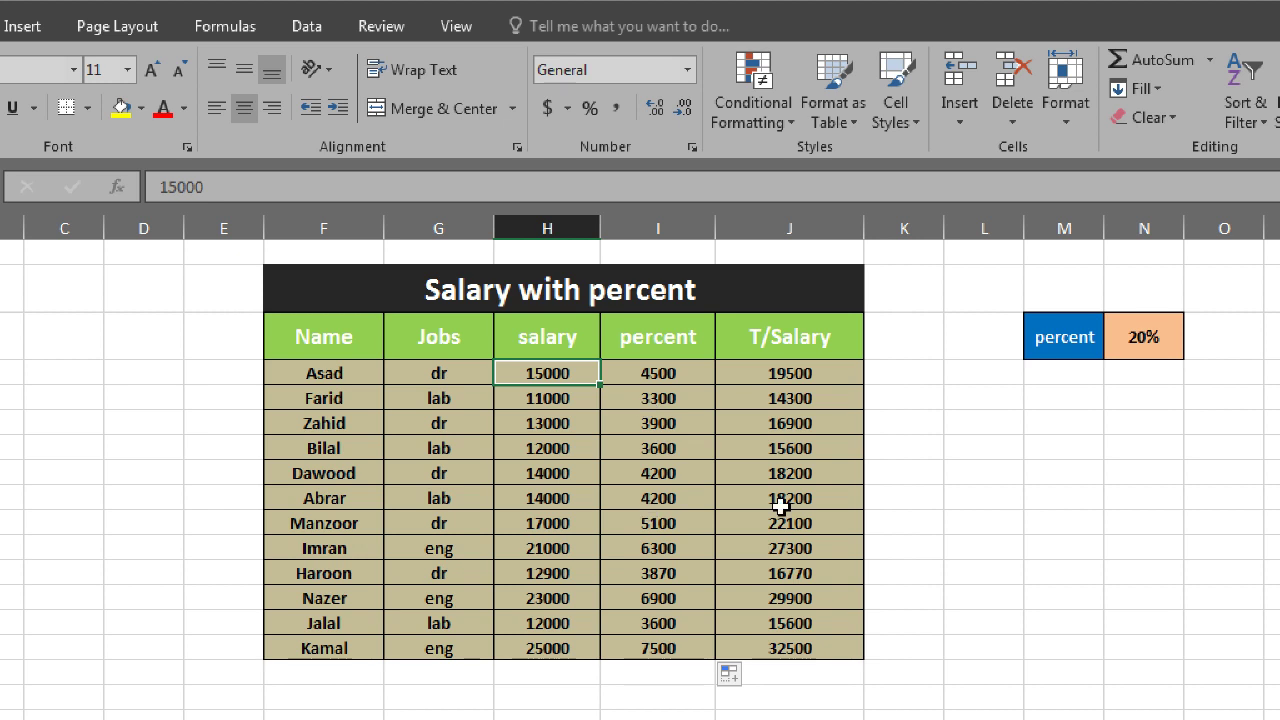
left_click(805, 372)
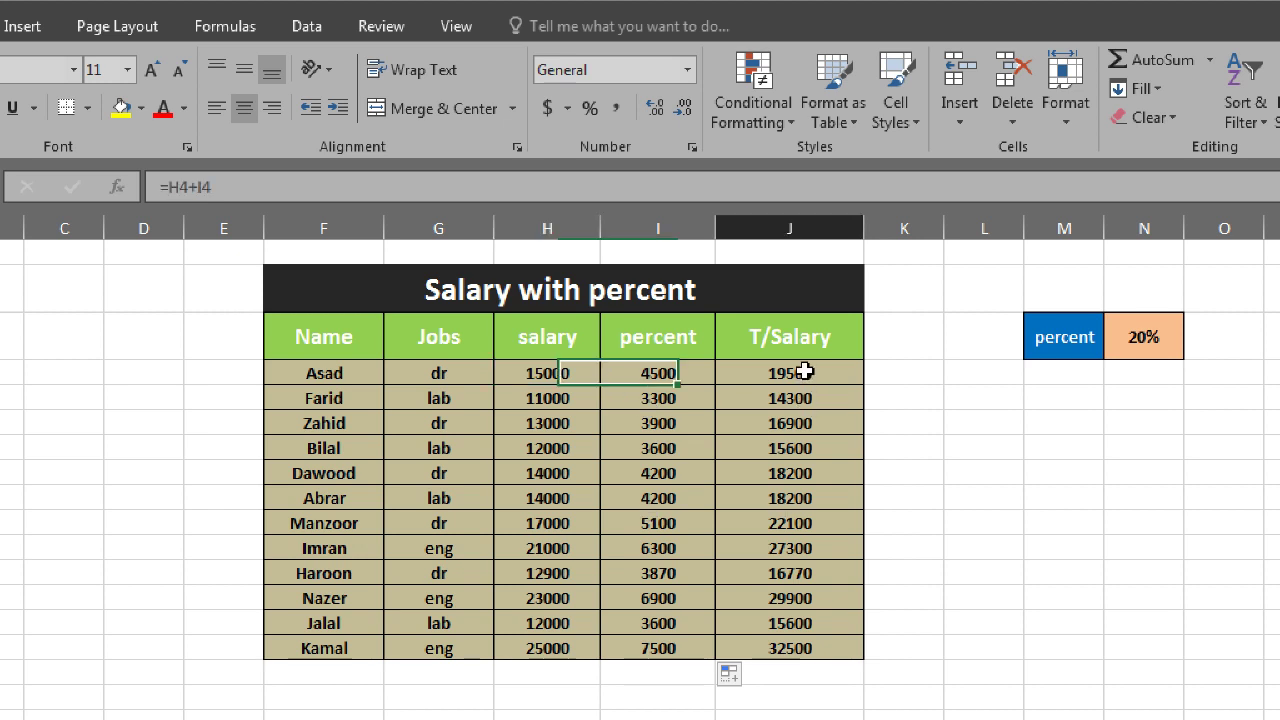
left_click(563, 376)
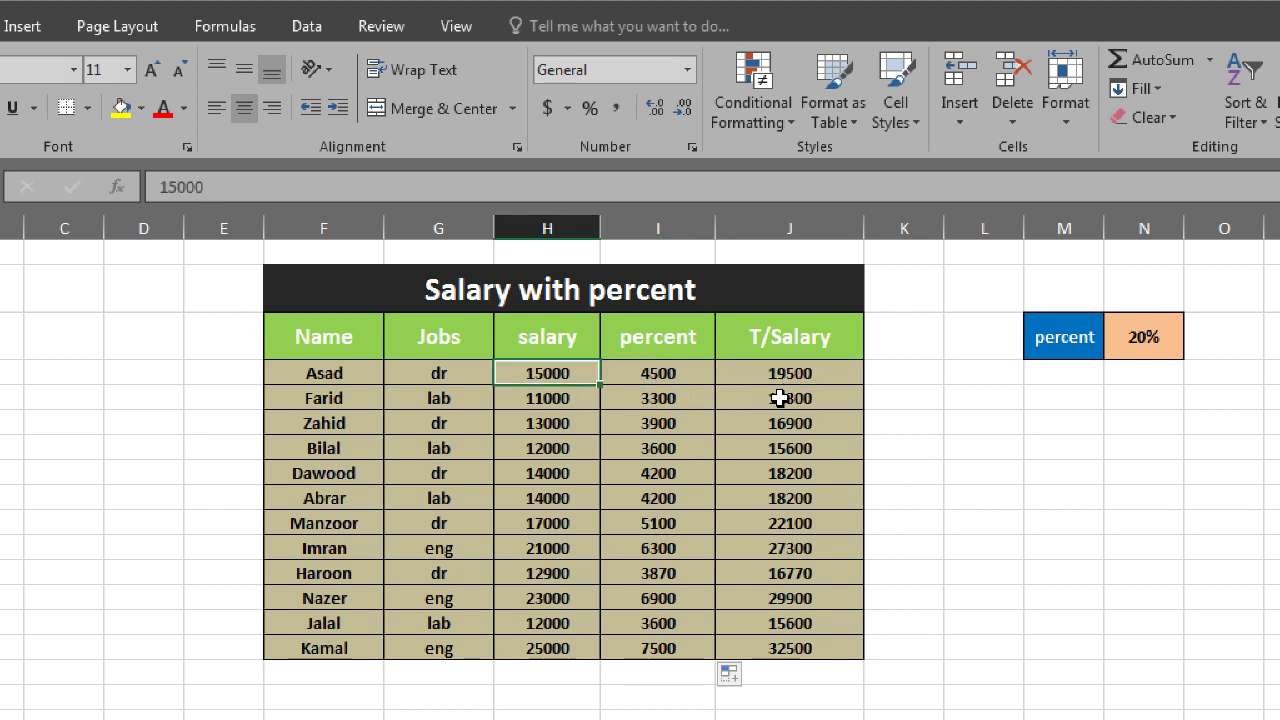
left_click(805, 376)
left_click(570, 376)
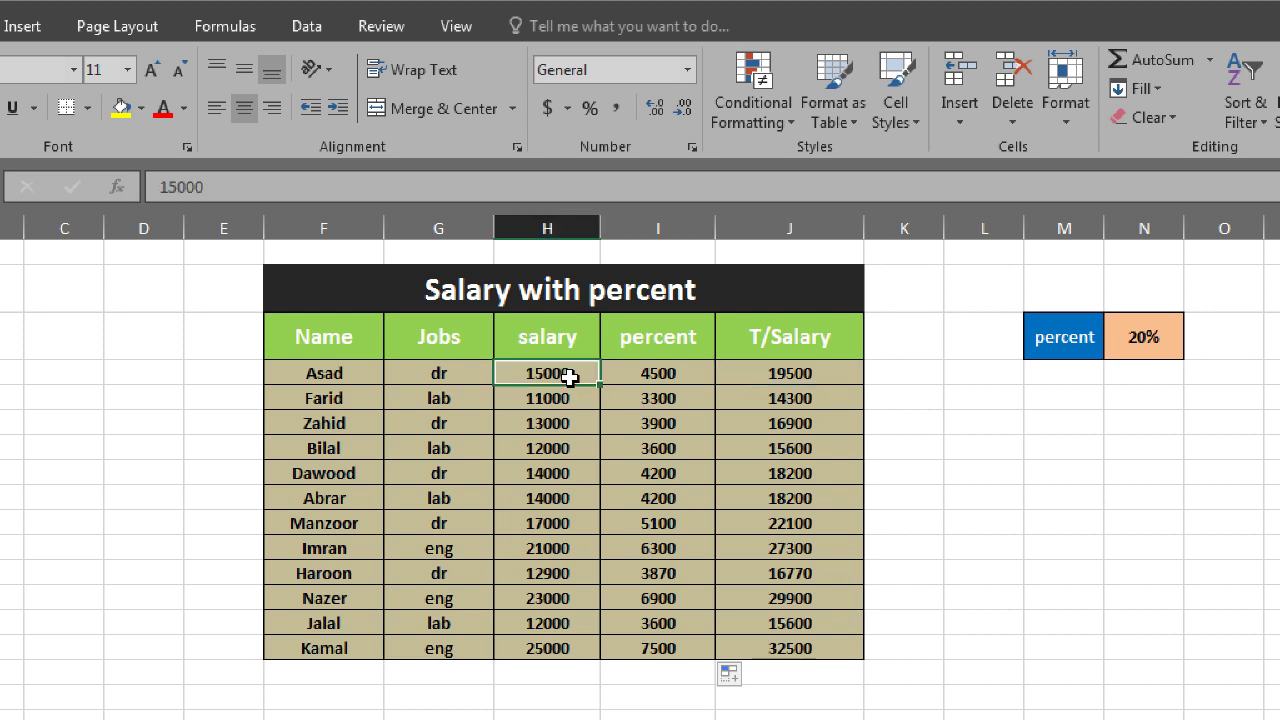
left_click(820, 374)
left_click_drag(663, 374, 662, 648)
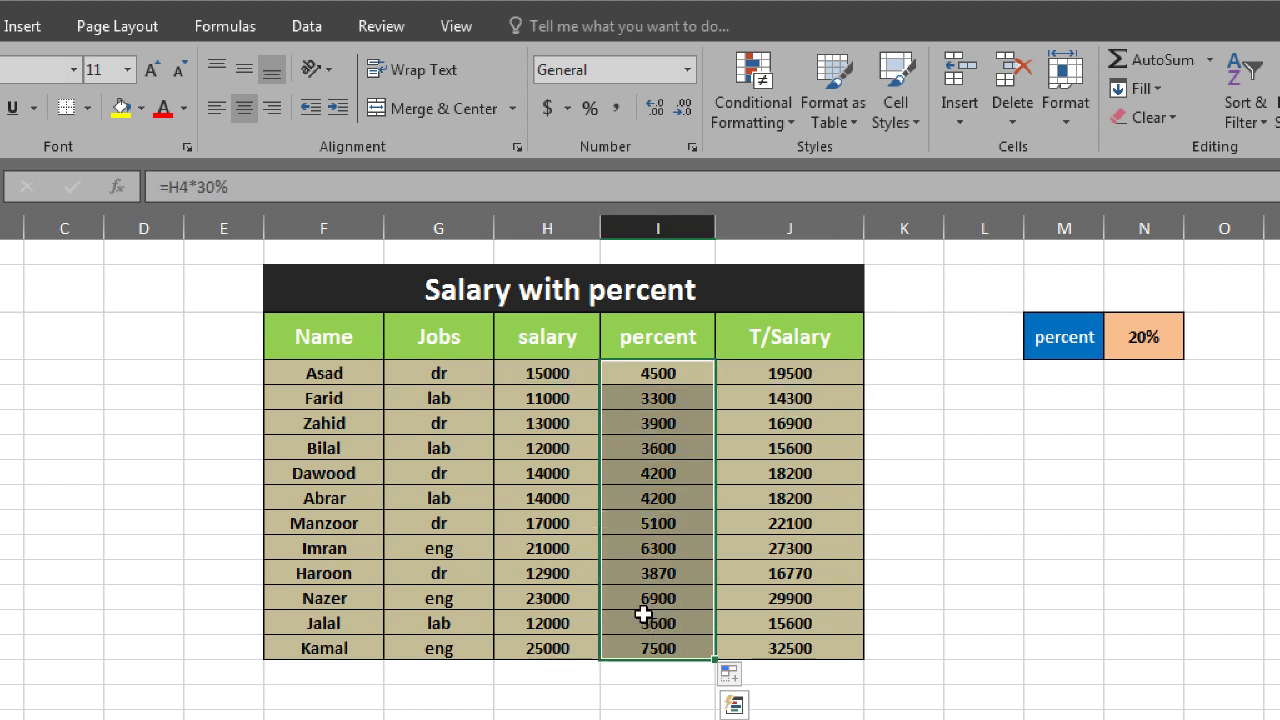
left_click(651, 381)
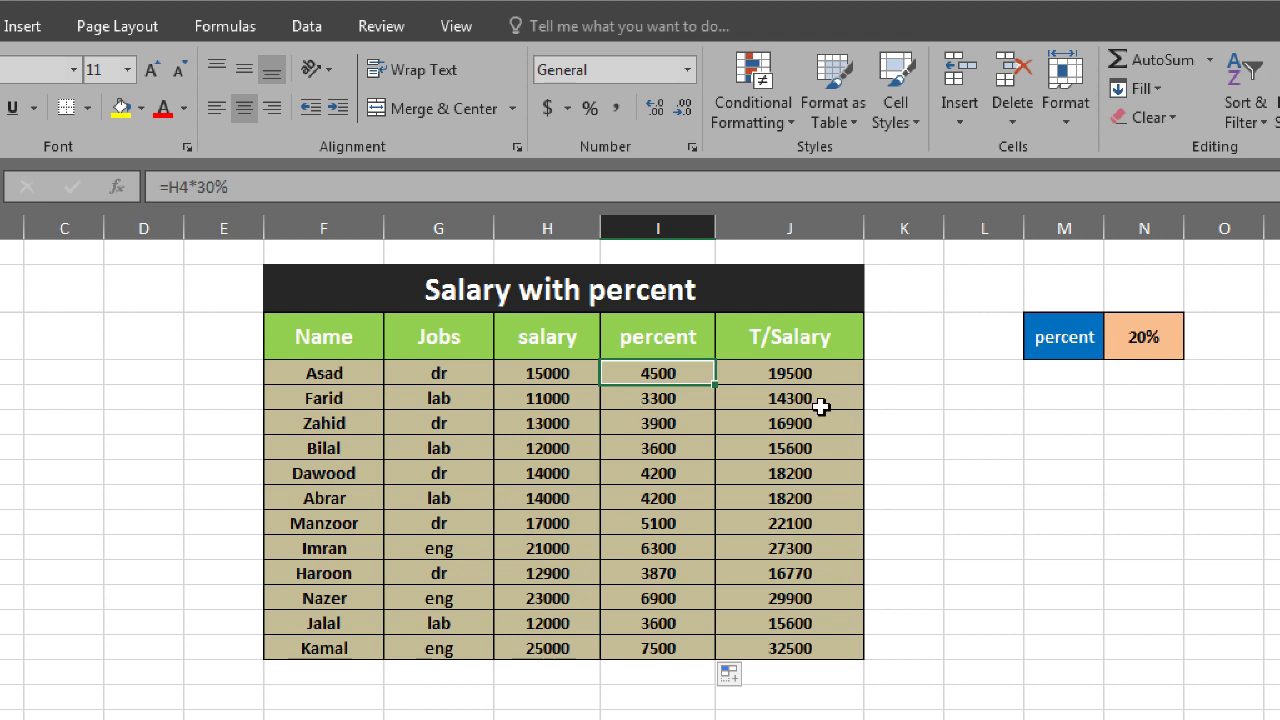
left_click_drag(757, 377, 740, 645)
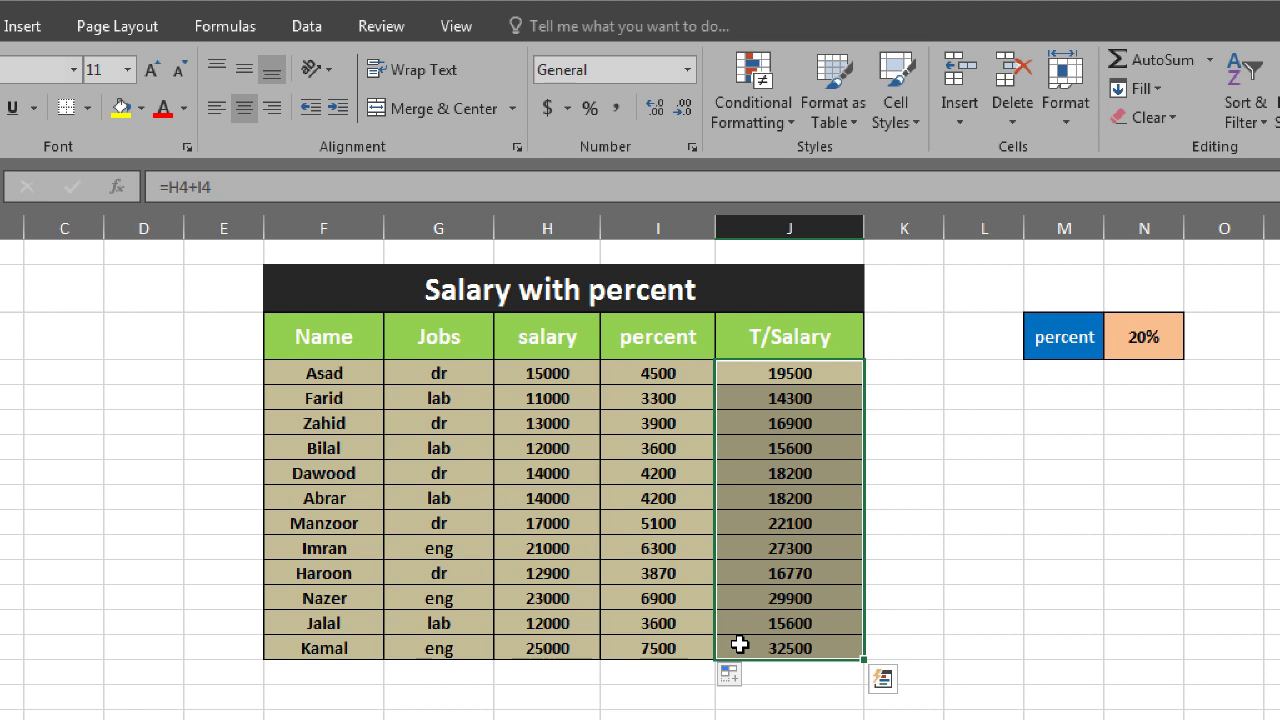
left_click(762, 516)
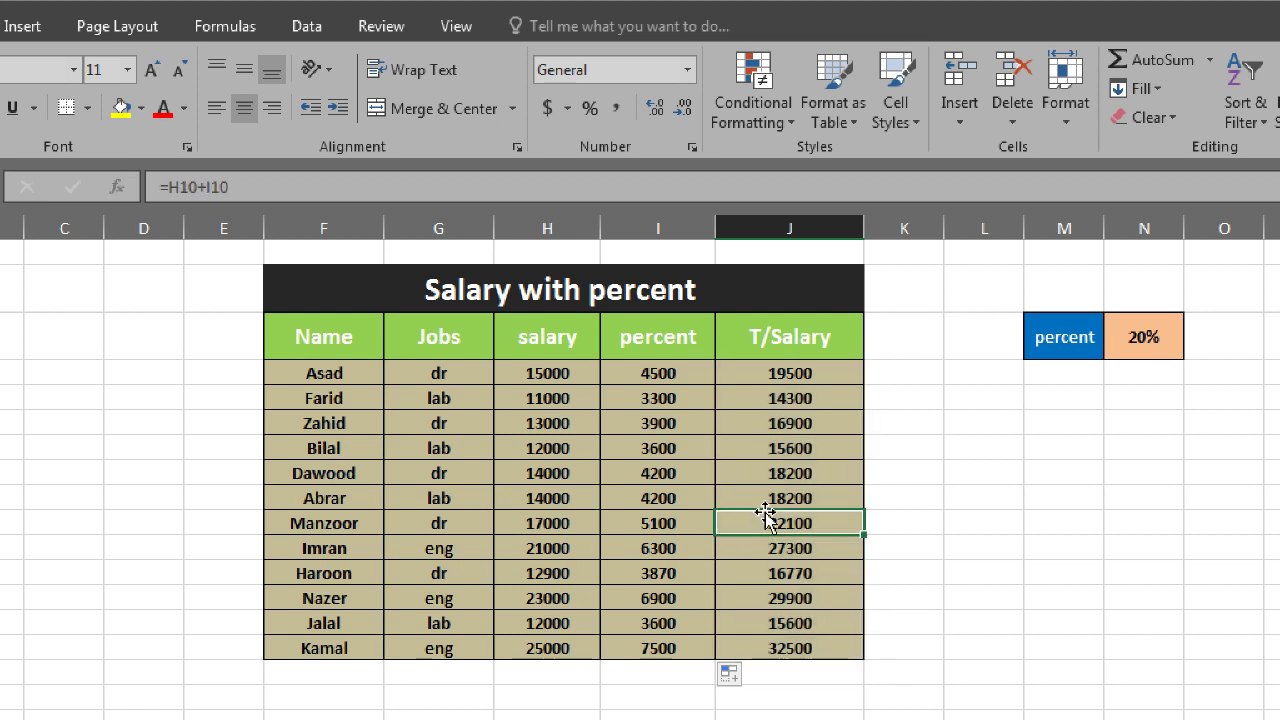
left_click_drag(654, 372, 623, 640)
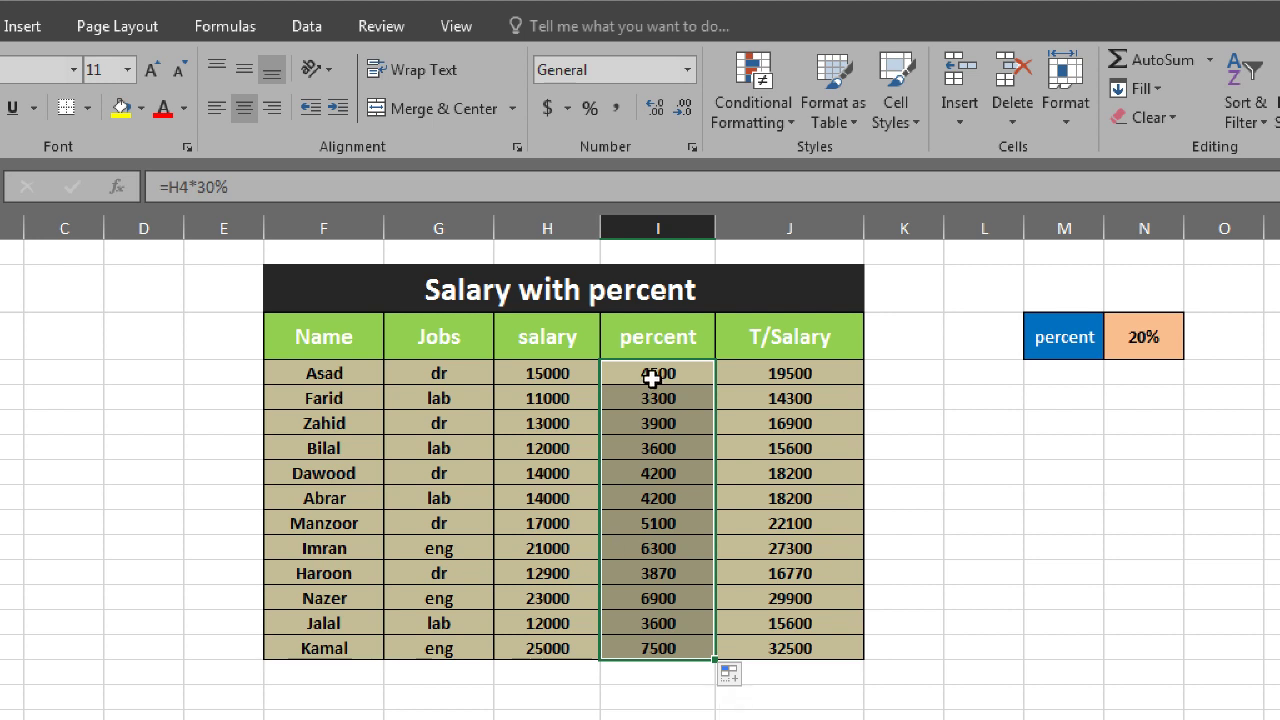
left_click_drag(652, 378, 602, 650)
left_click_drag(548, 373, 533, 624)
left_click_drag(658, 373, 629, 623)
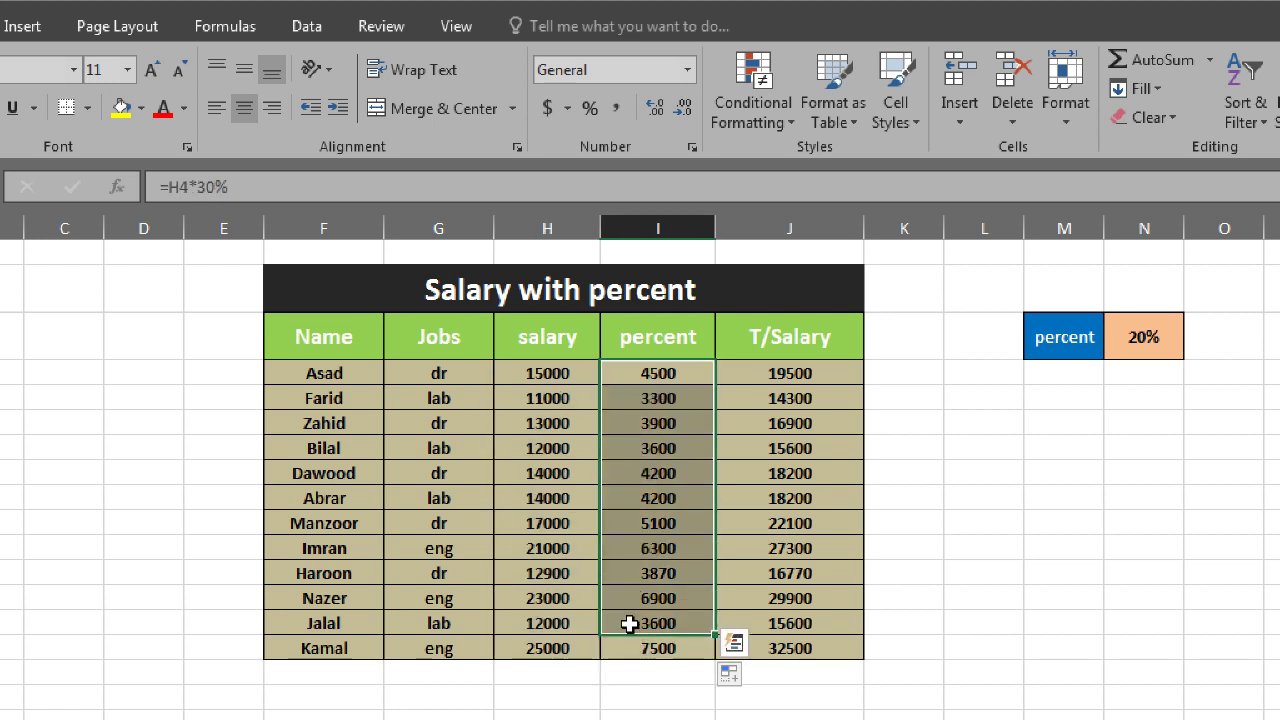
left_click_drag(670, 373, 660, 400)
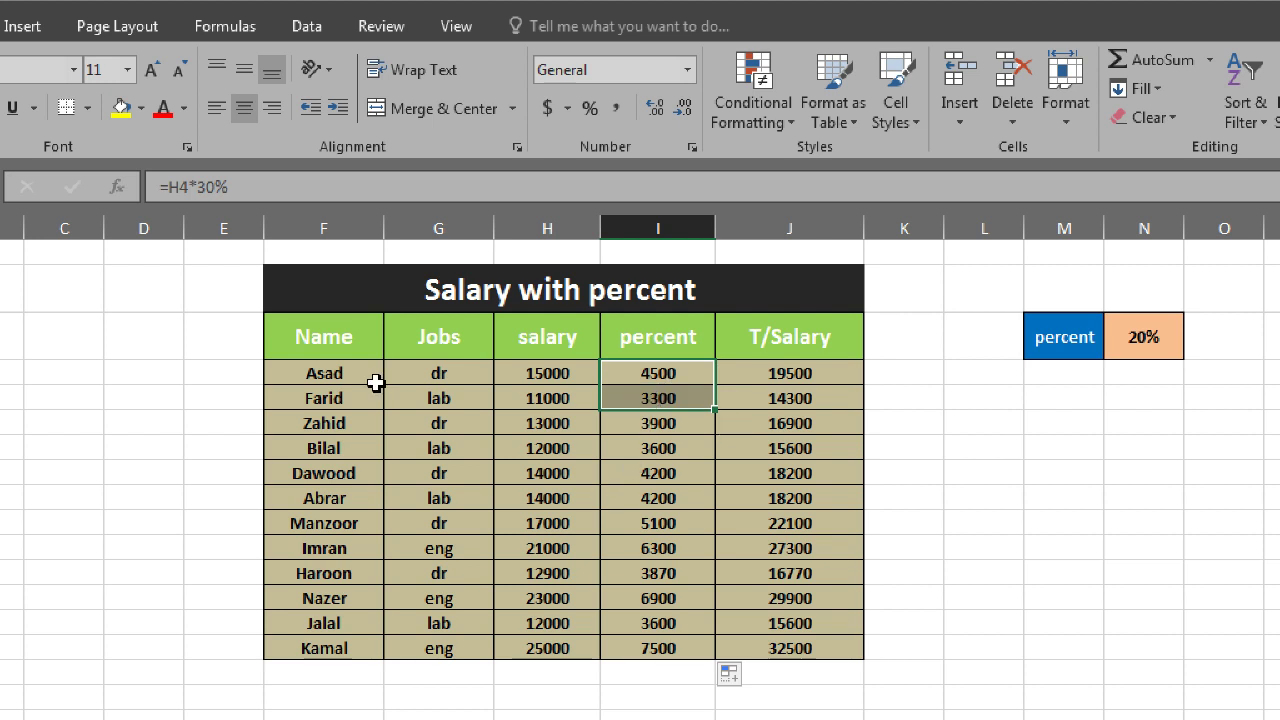
left_click(158, 293)
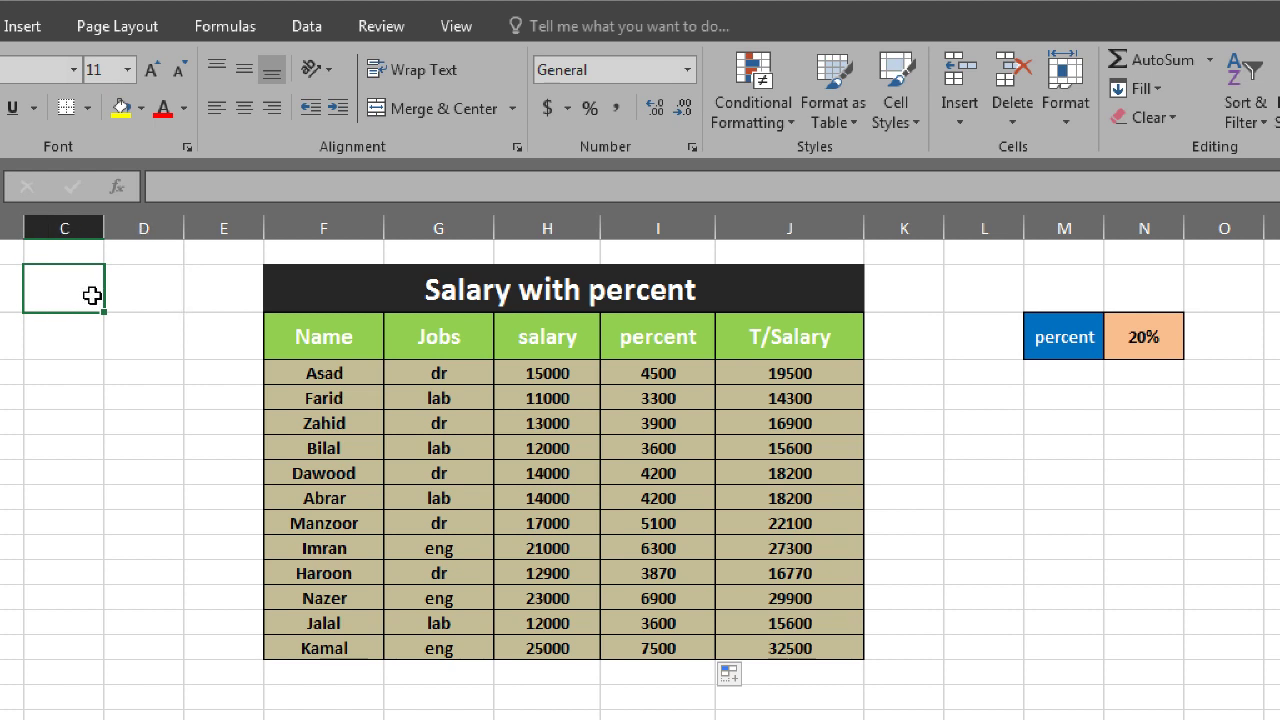
Merge and centre D2:E2 and fill it dark green
left_click_drag(65, 297, 117, 297)
left_click(161, 288)
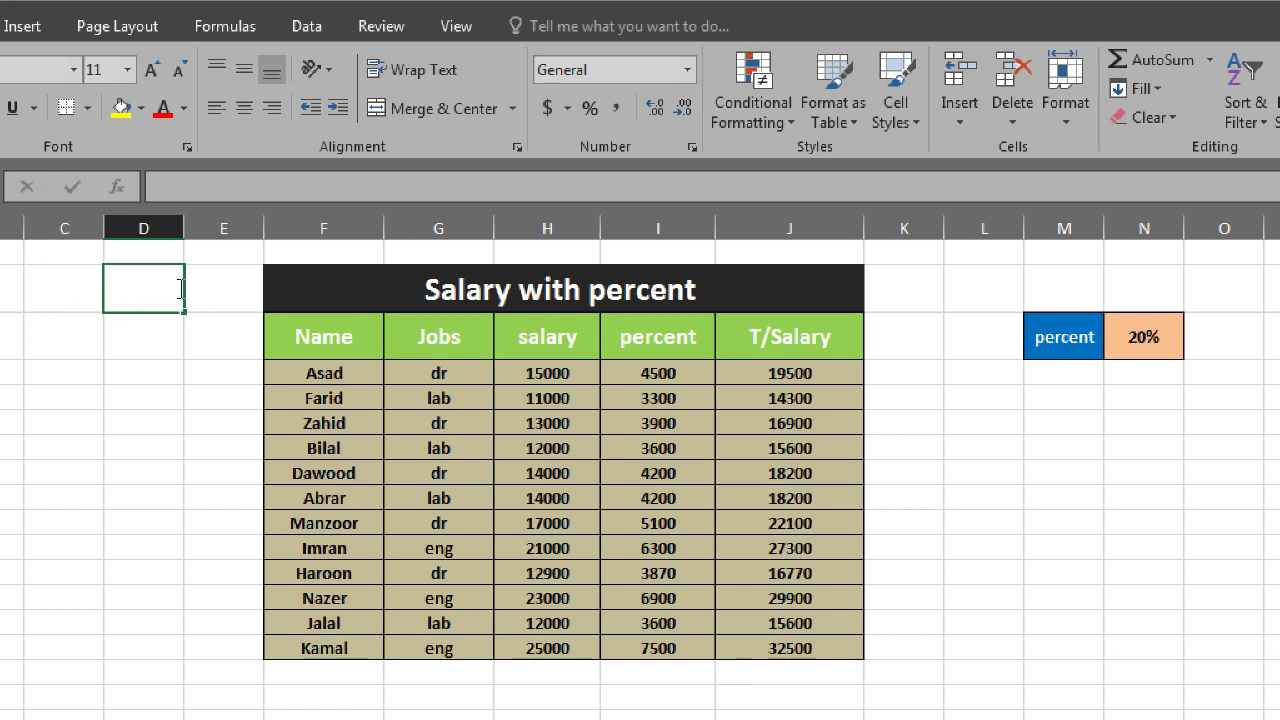
left_click_drag(226, 289, 166, 289)
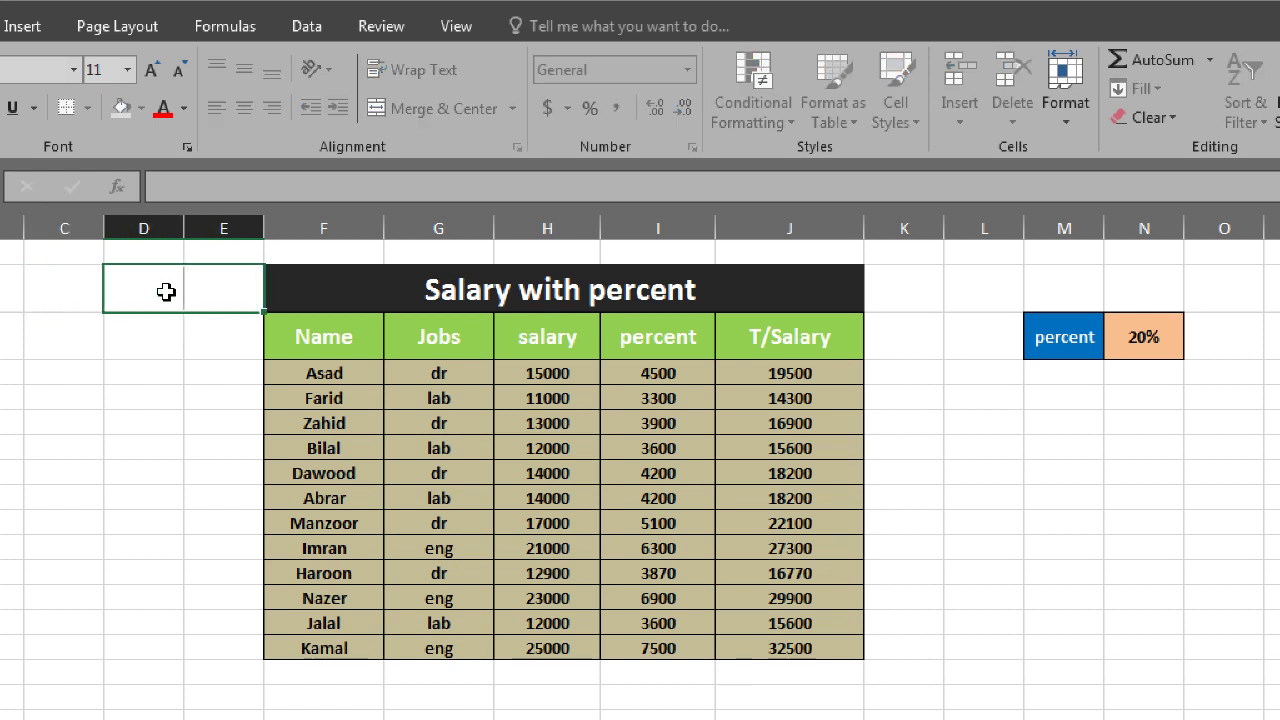
left_click(405, 108)
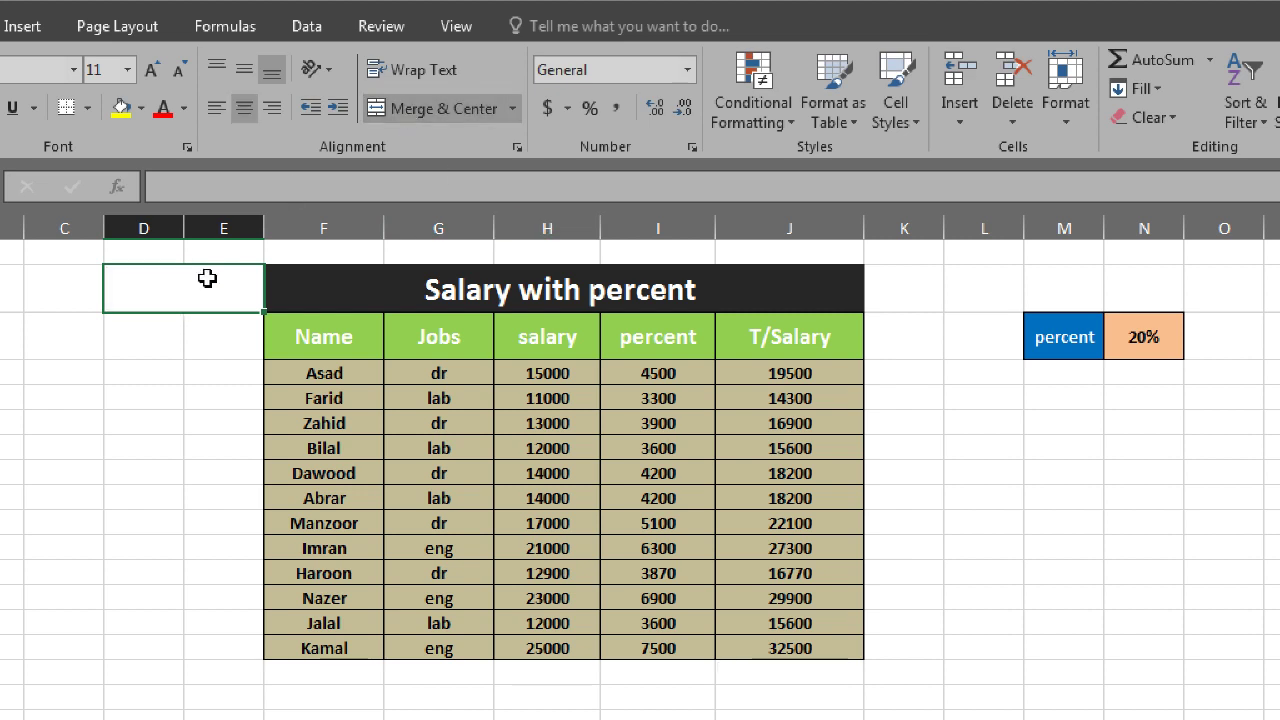
left_click(141, 108)
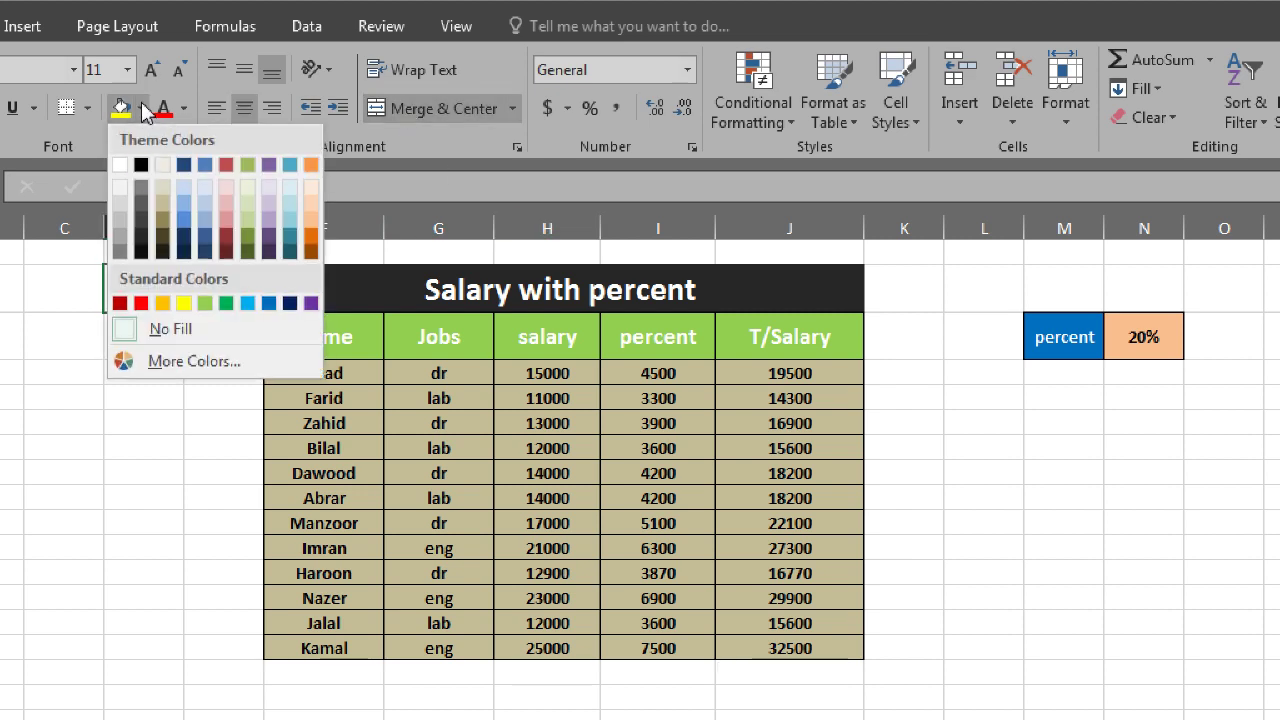
left_click(248, 236)
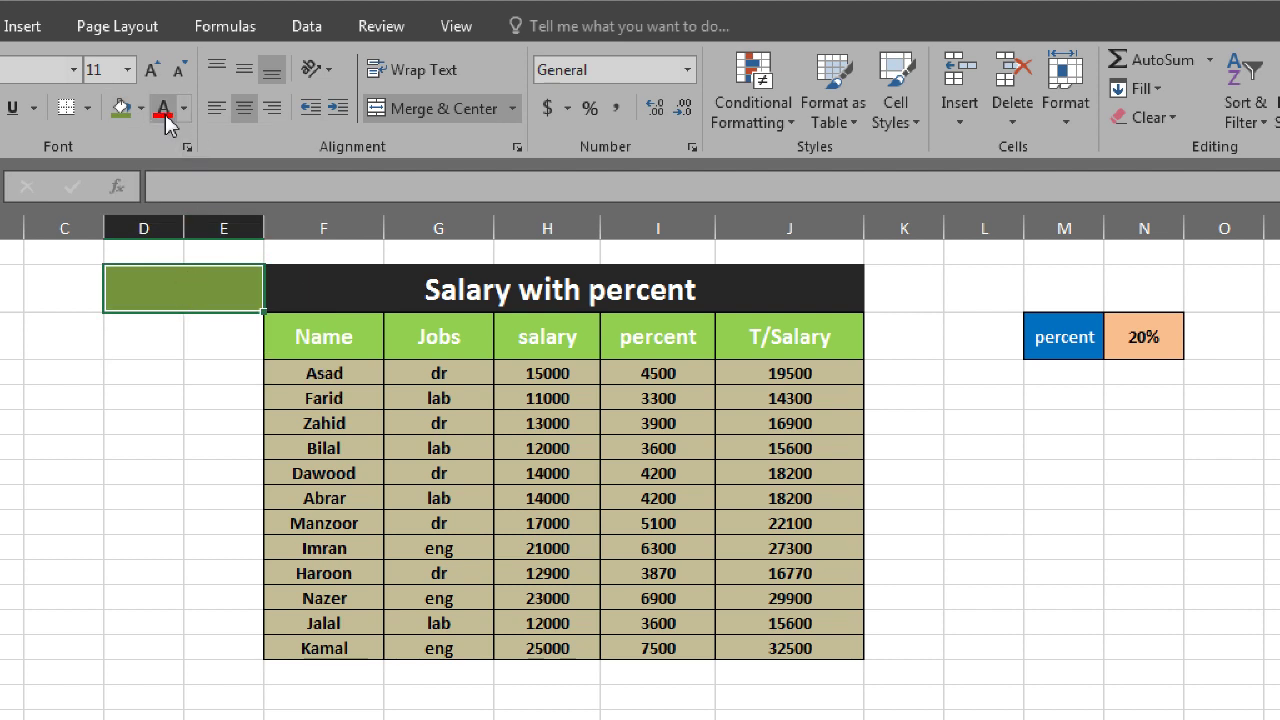
Label the merged cell T/P/Amount in middle-aligned white text and widen column E
double_click(157, 289)
type("T/P/")
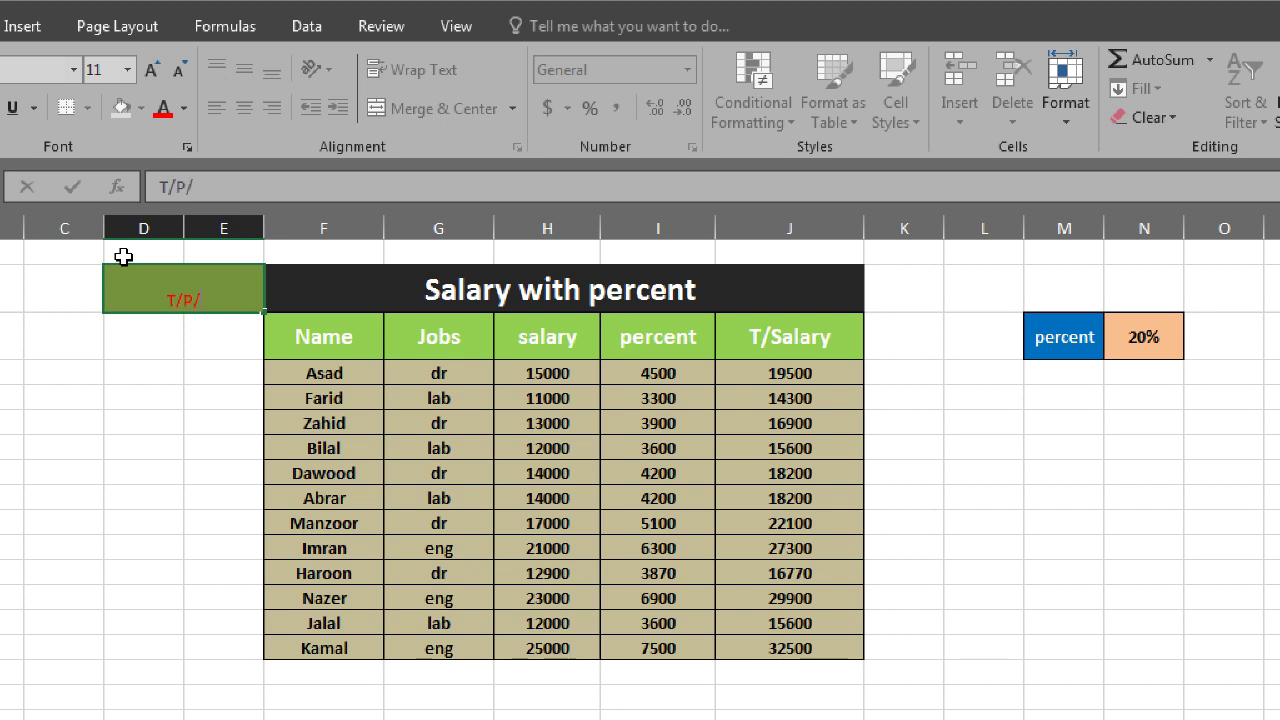
type("Amount")
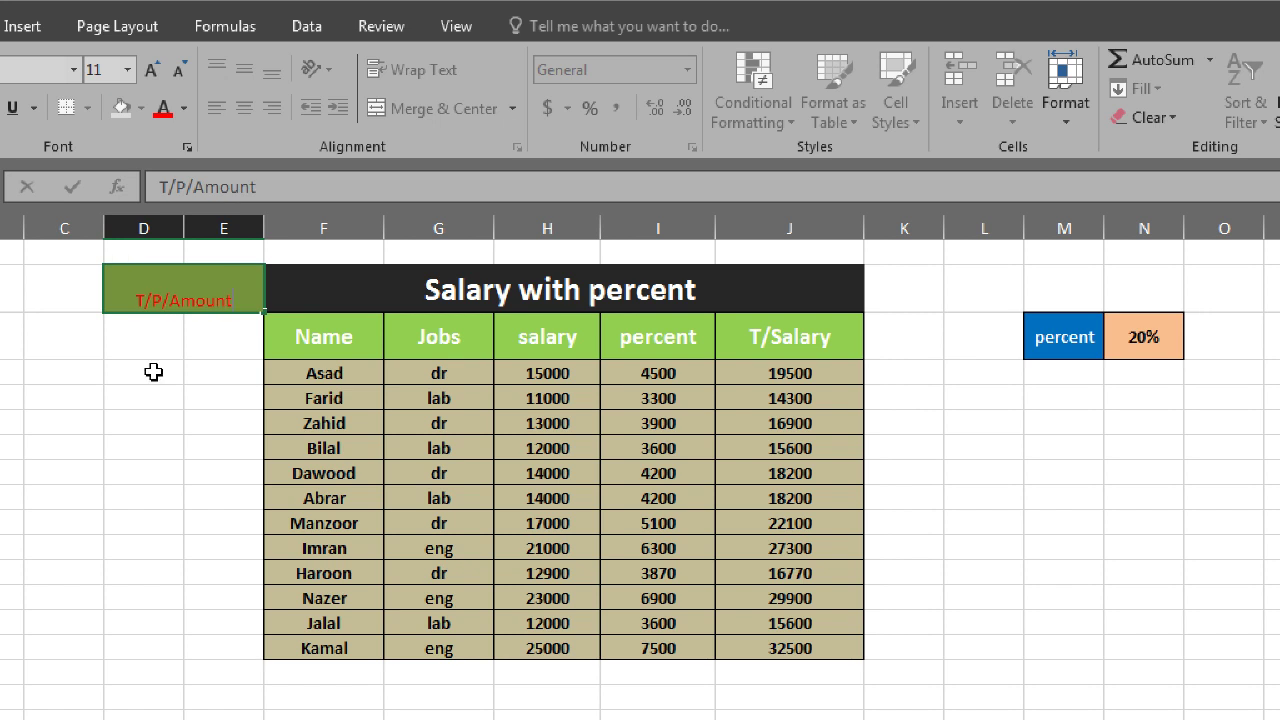
left_click(157, 371)
left_click(160, 298)
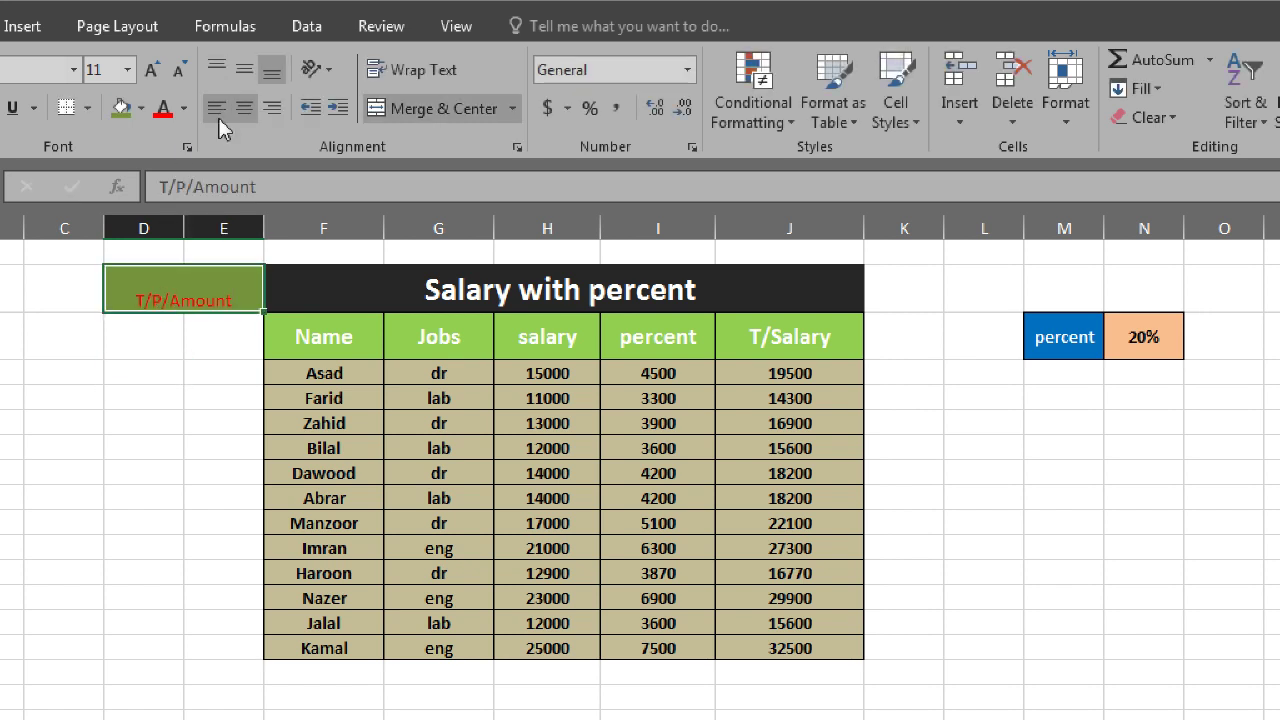
left_click(247, 72)
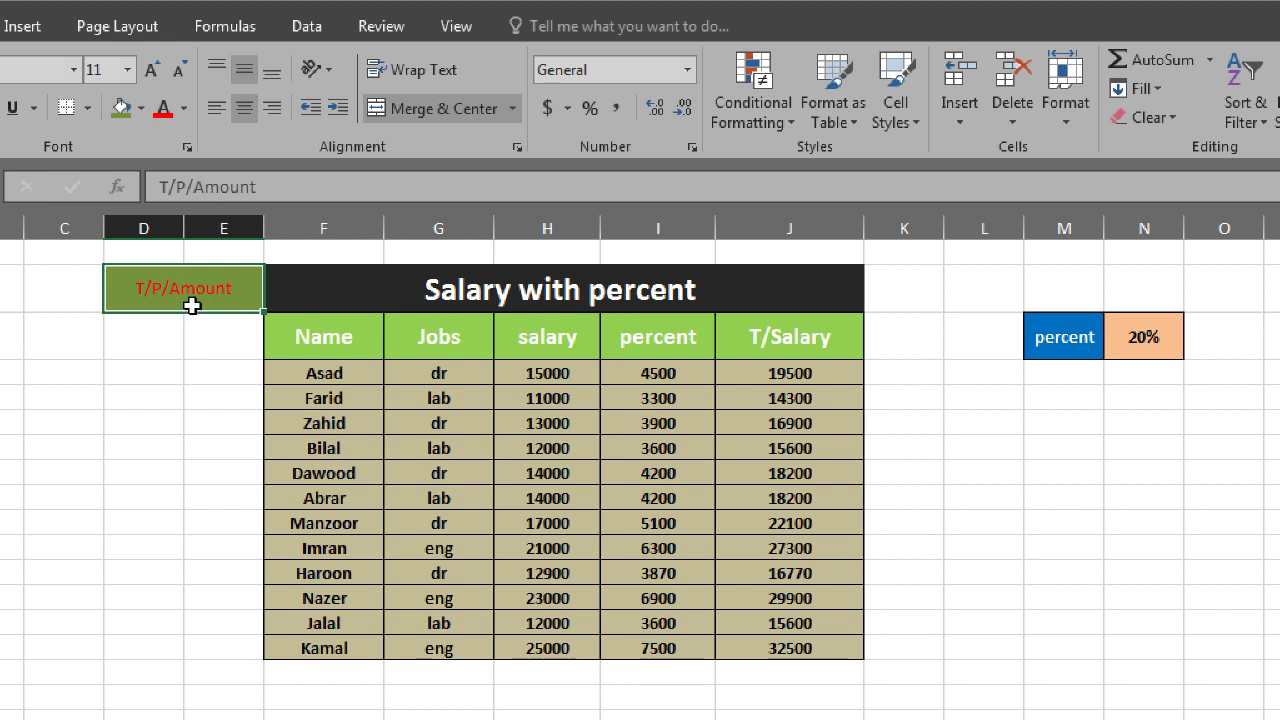
left_click(185, 108)
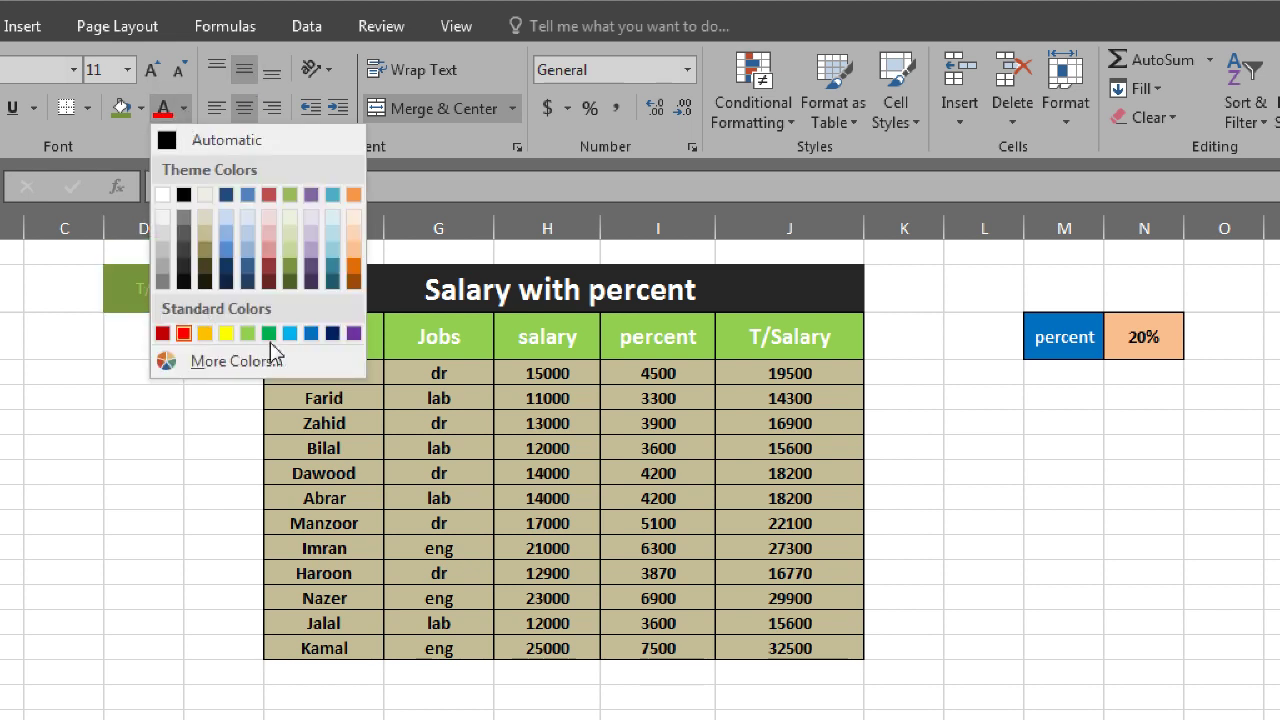
left_click(162, 194)
left_click_drag(264, 229, 303, 233)
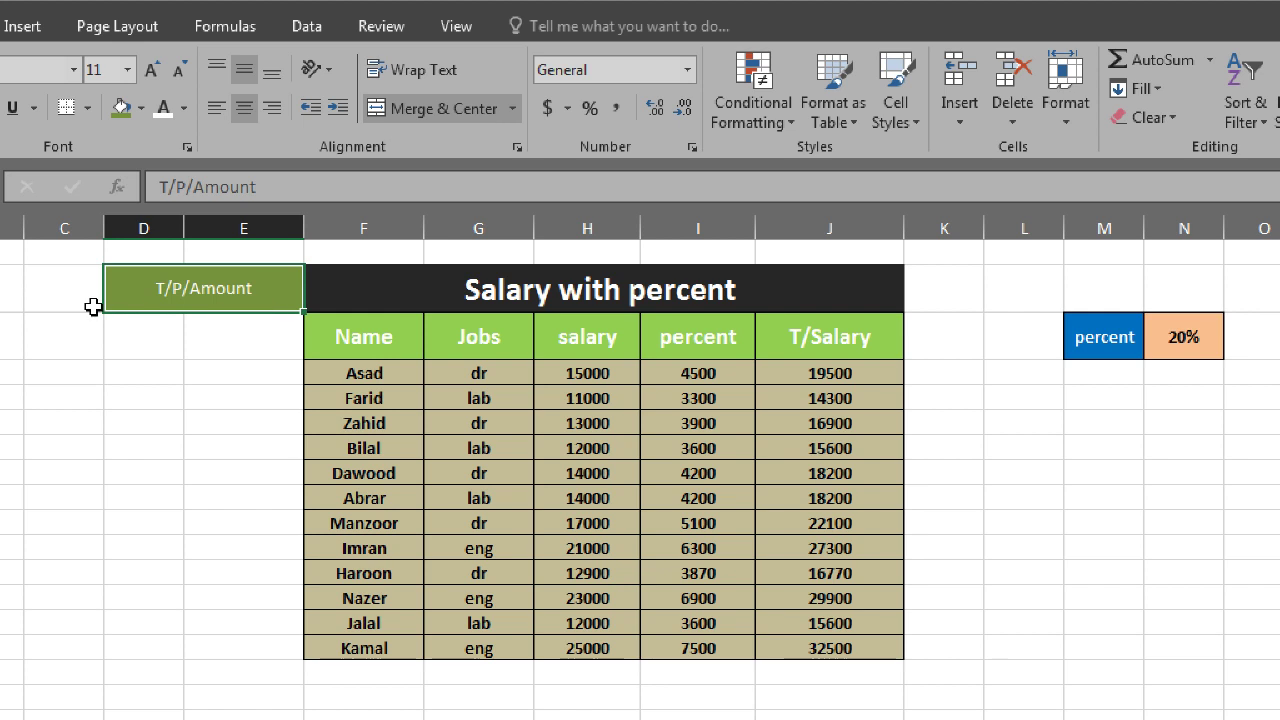
Merge the two cells under the T/P/Amount heading and fill the box blue
left_click_drag(157, 337, 195, 345)
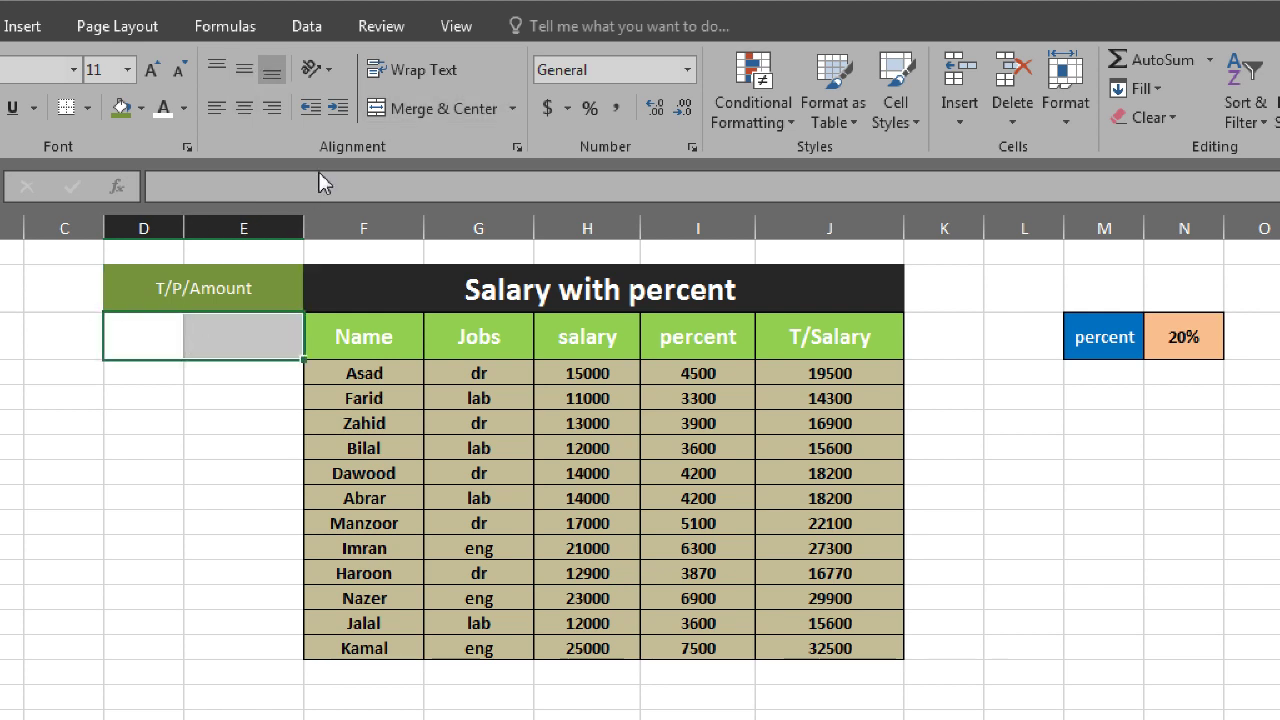
left_click(397, 120)
left_click(166, 440)
left_click(214, 332)
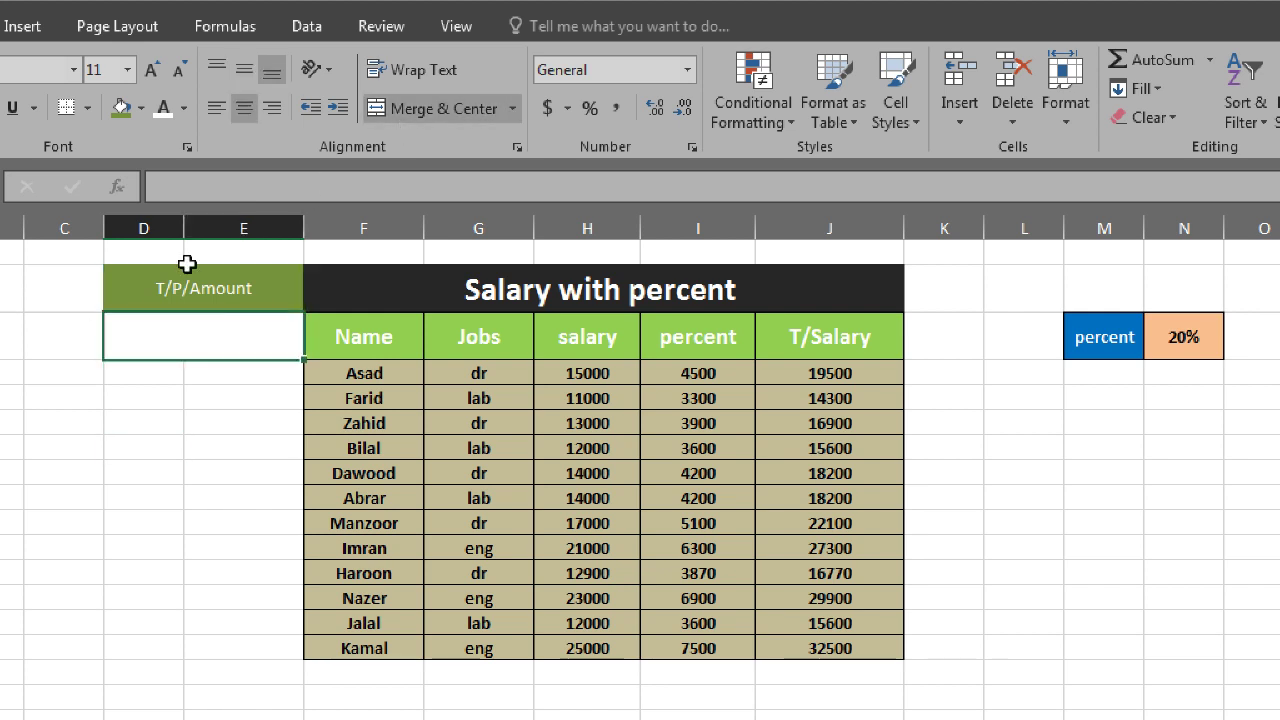
left_click(141, 108)
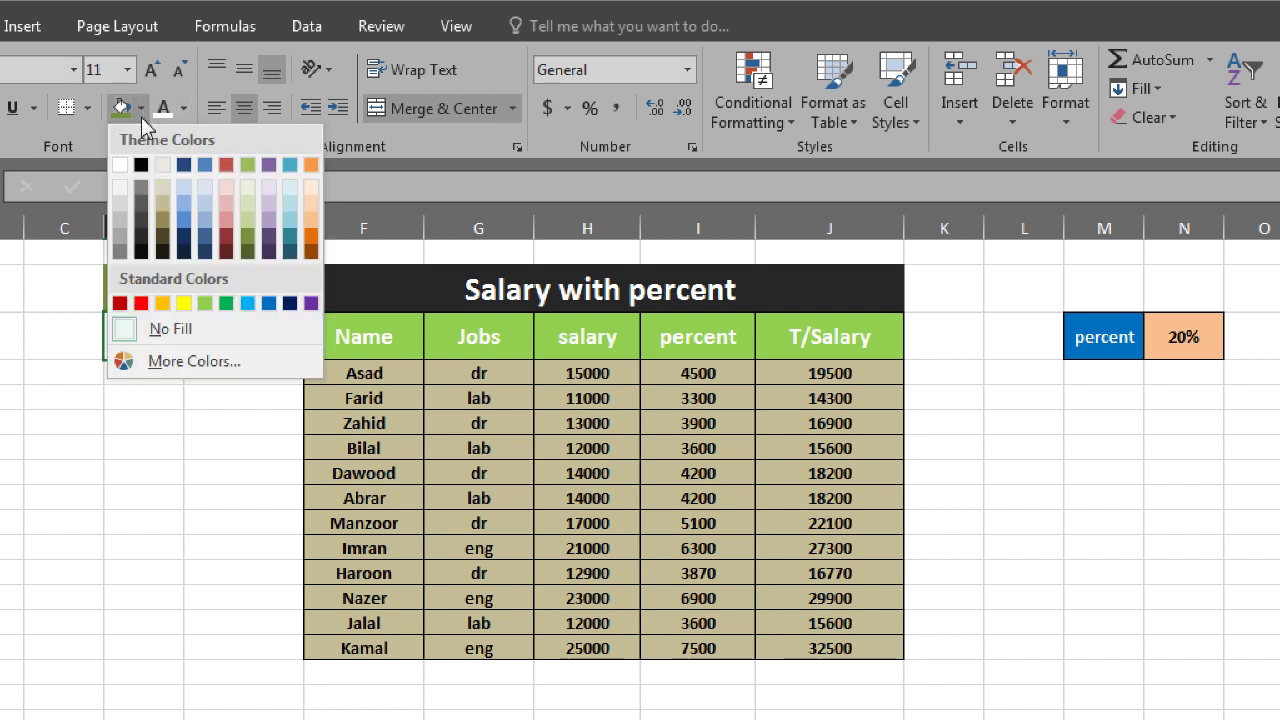
left_click(183, 219)
left_click(177, 398)
left_click(181, 338)
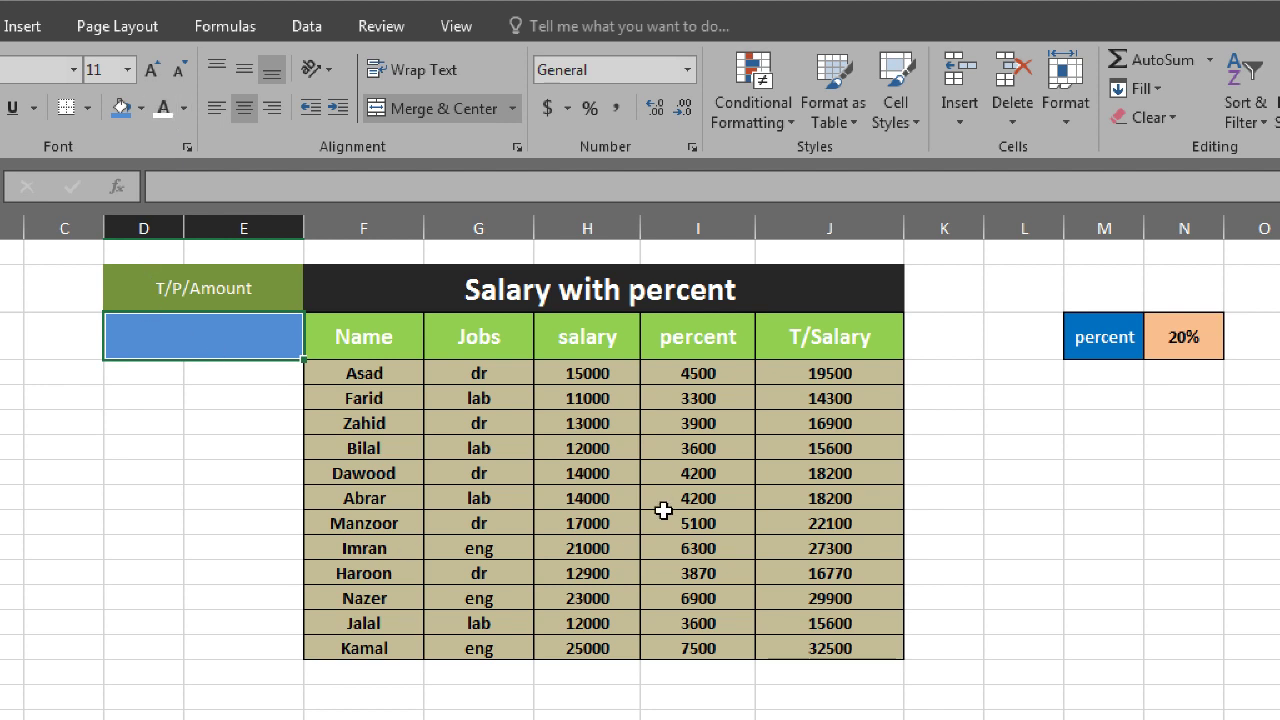
Enter =SUM(I4:I15) in the blue box to total the percent column, giving 56970
mouse_move(705, 375)
left_mouse_down()
mouse_move(683, 498)
mouse_move(689, 649)
left_mouse_up()
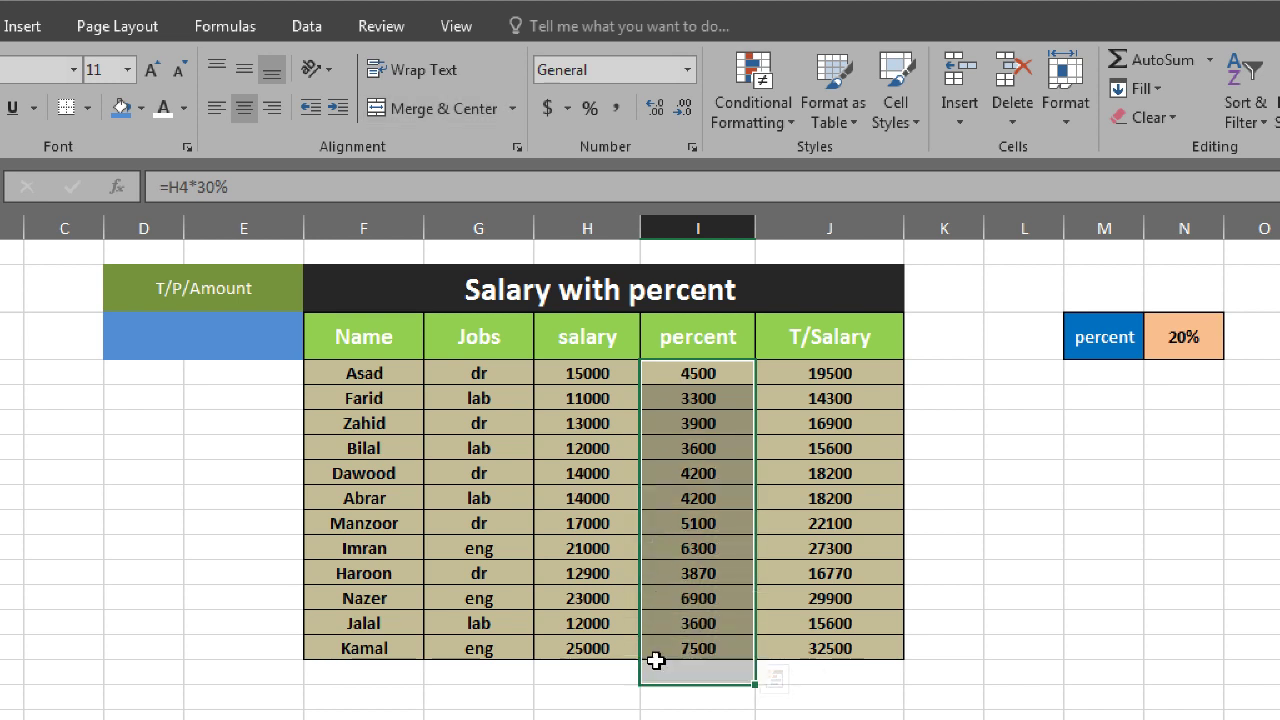
left_click(197, 338)
double_click(197, 338)
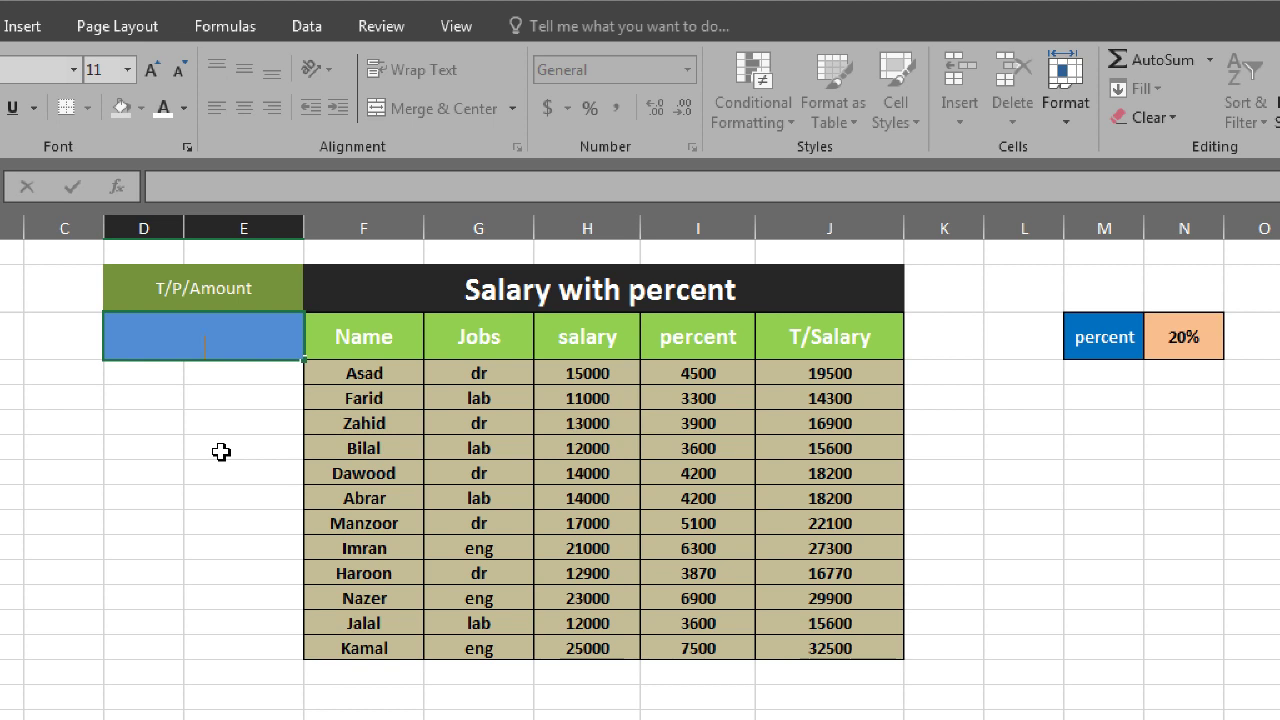
type("=")
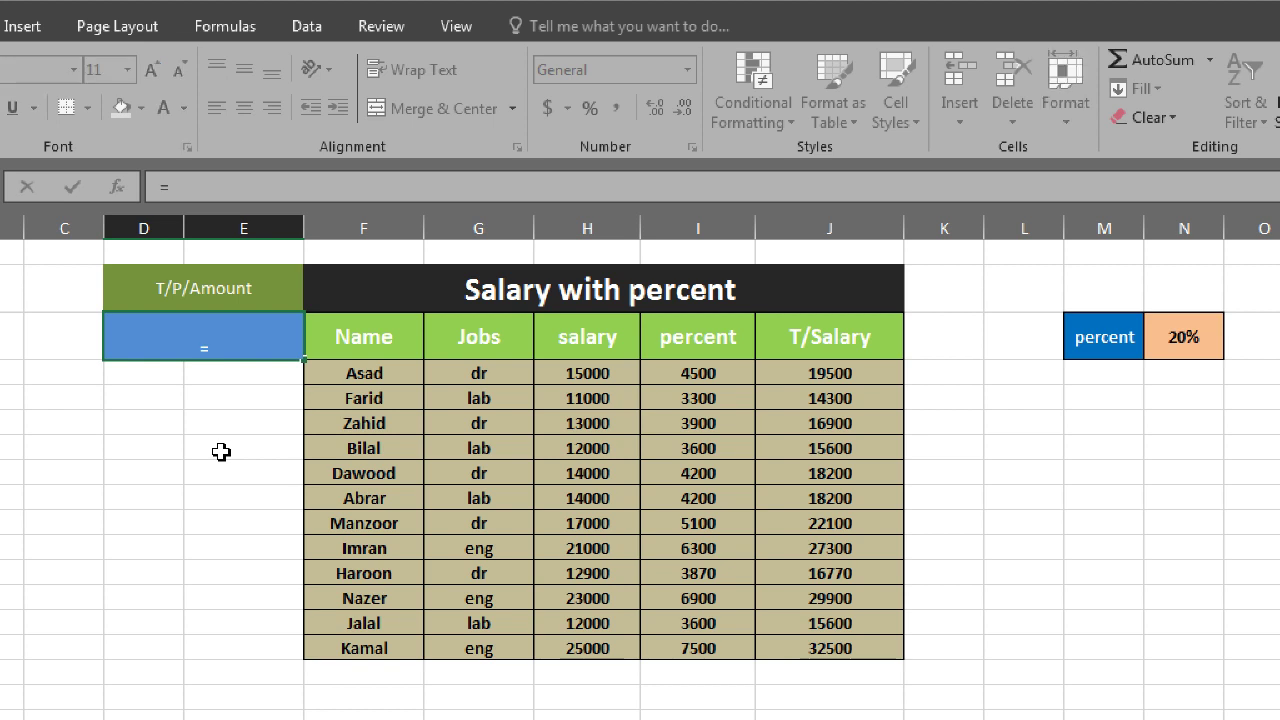
type("sum")
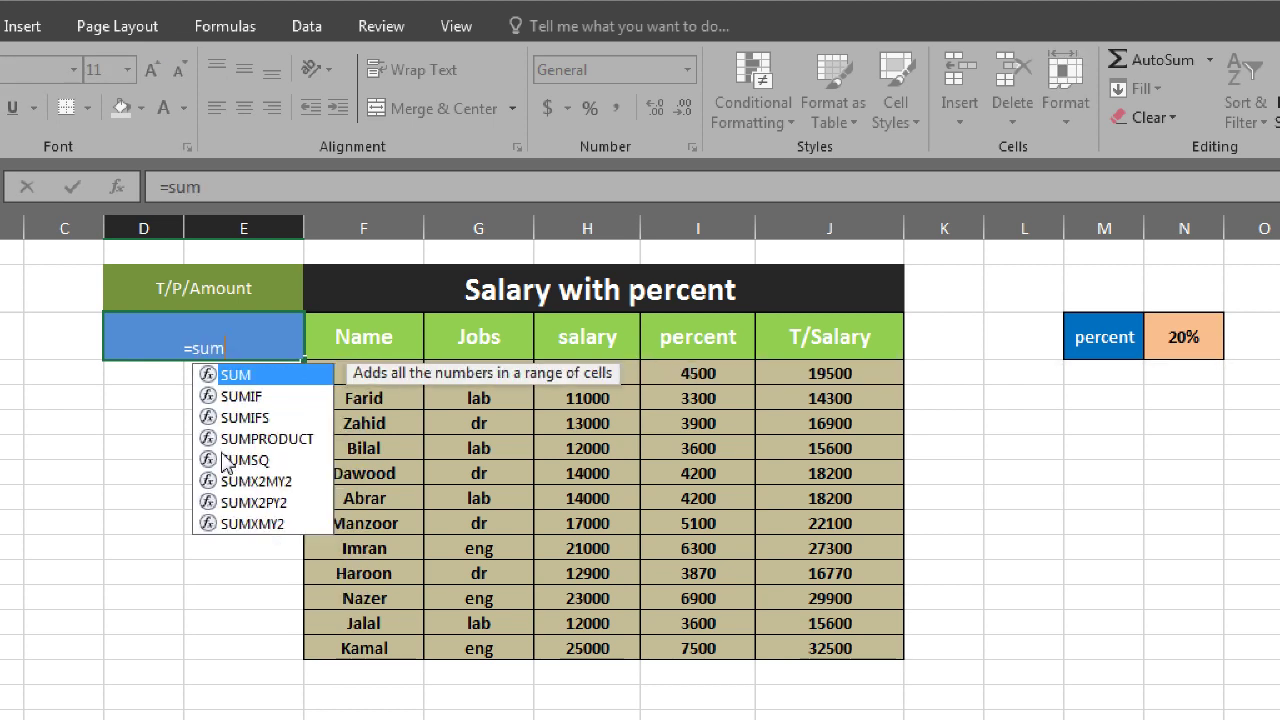
key("Tab")
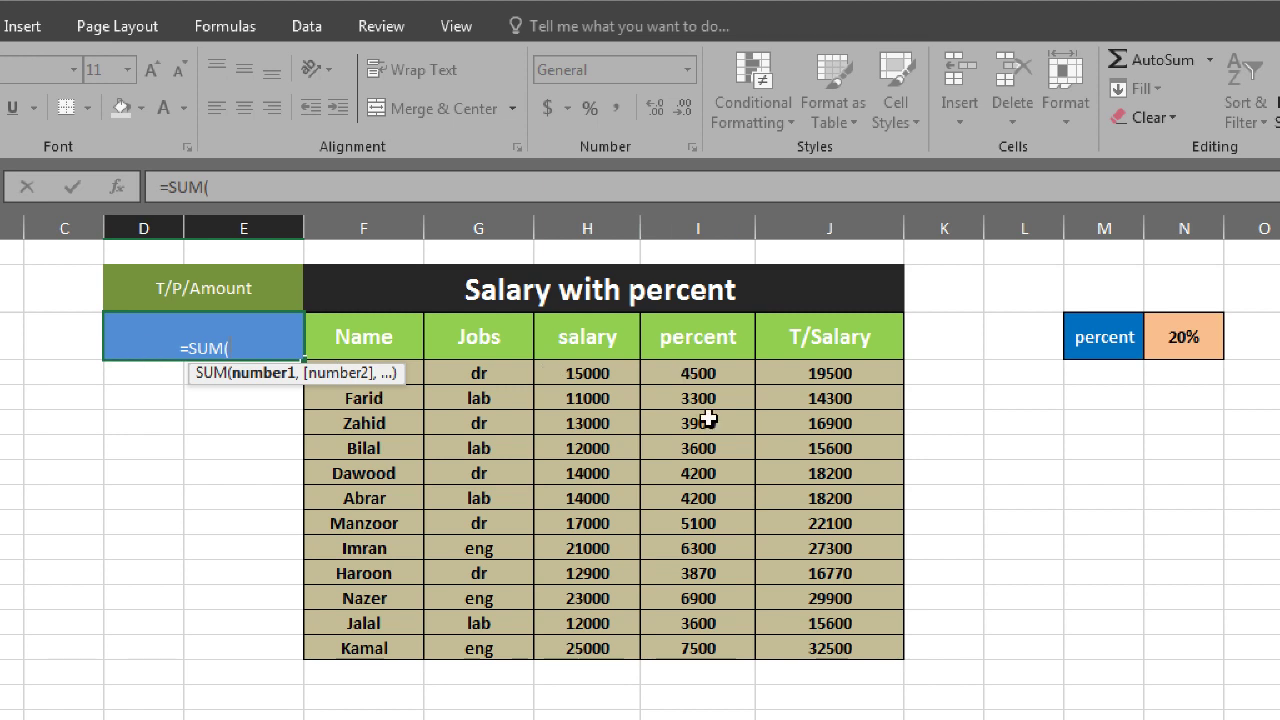
left_click_drag(683, 372, 655, 640)
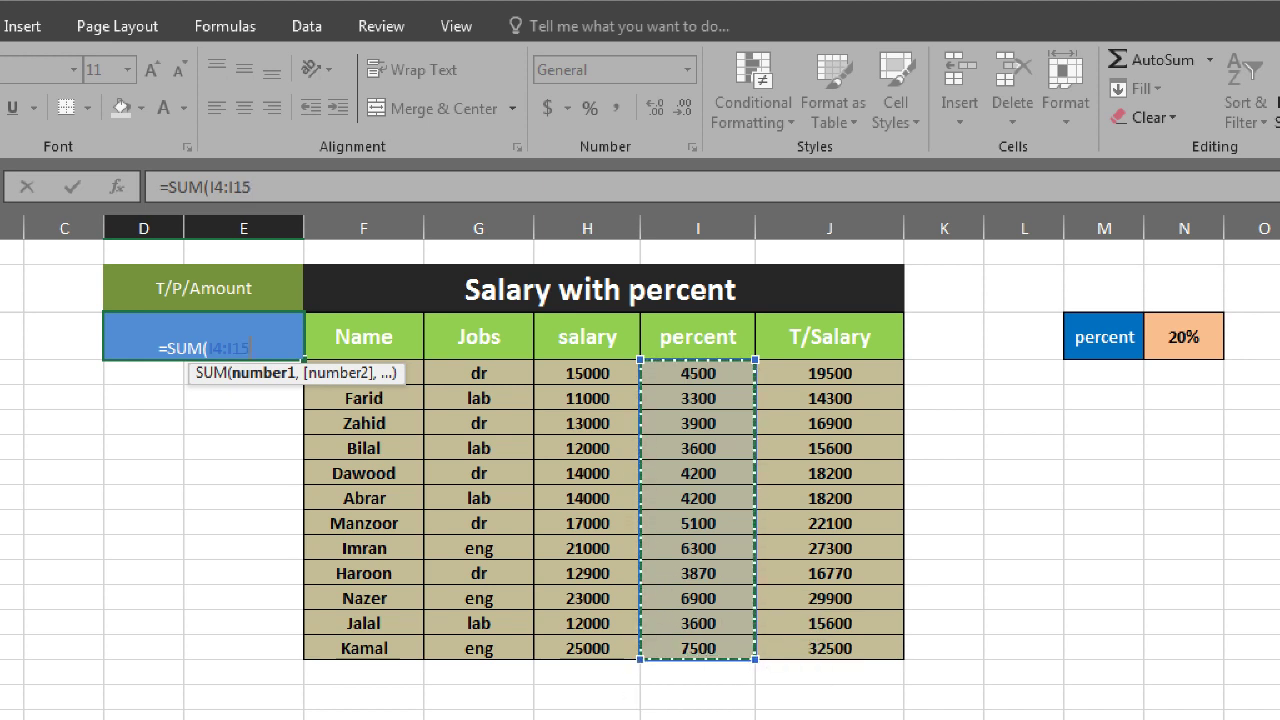
type(")")
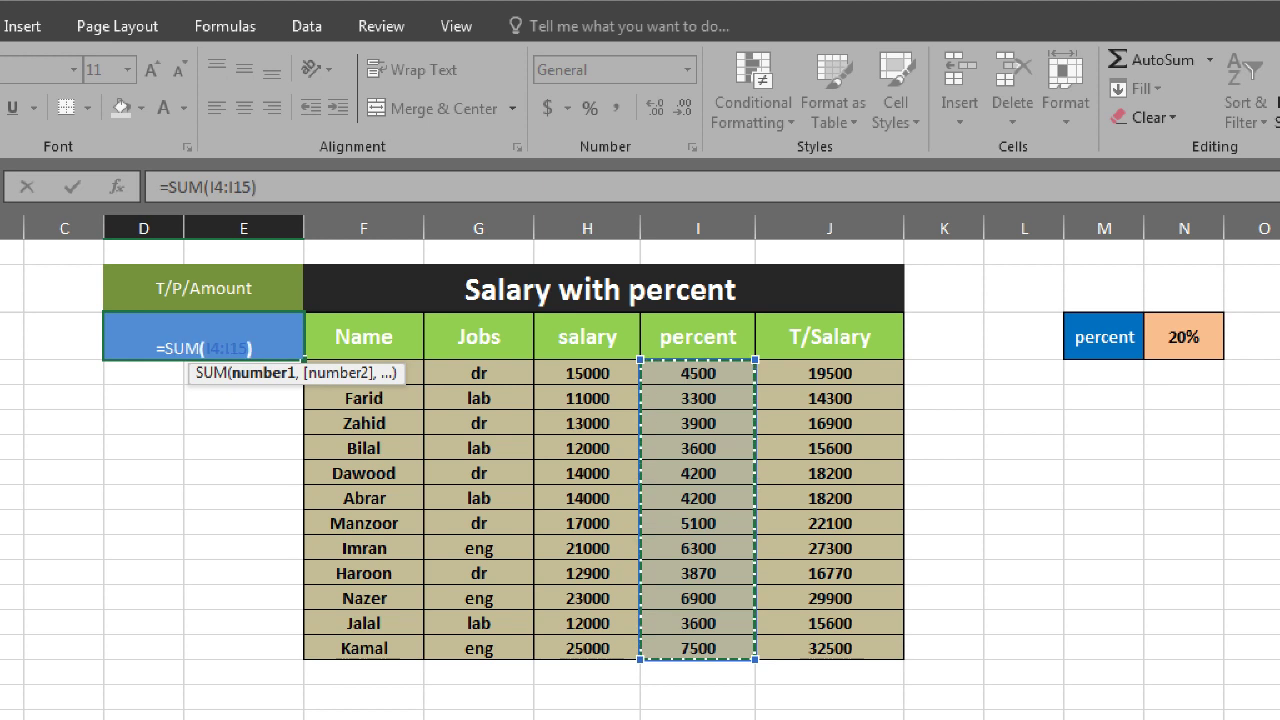
key("Return")
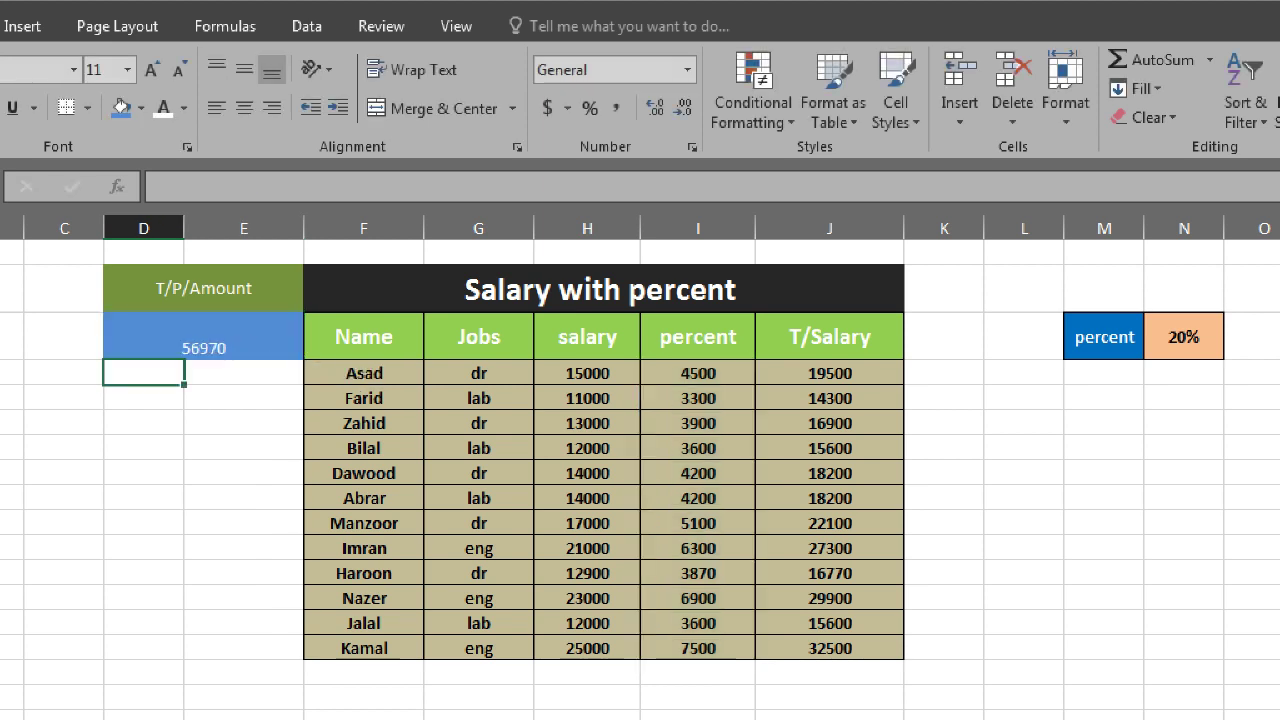
left_click(200, 340)
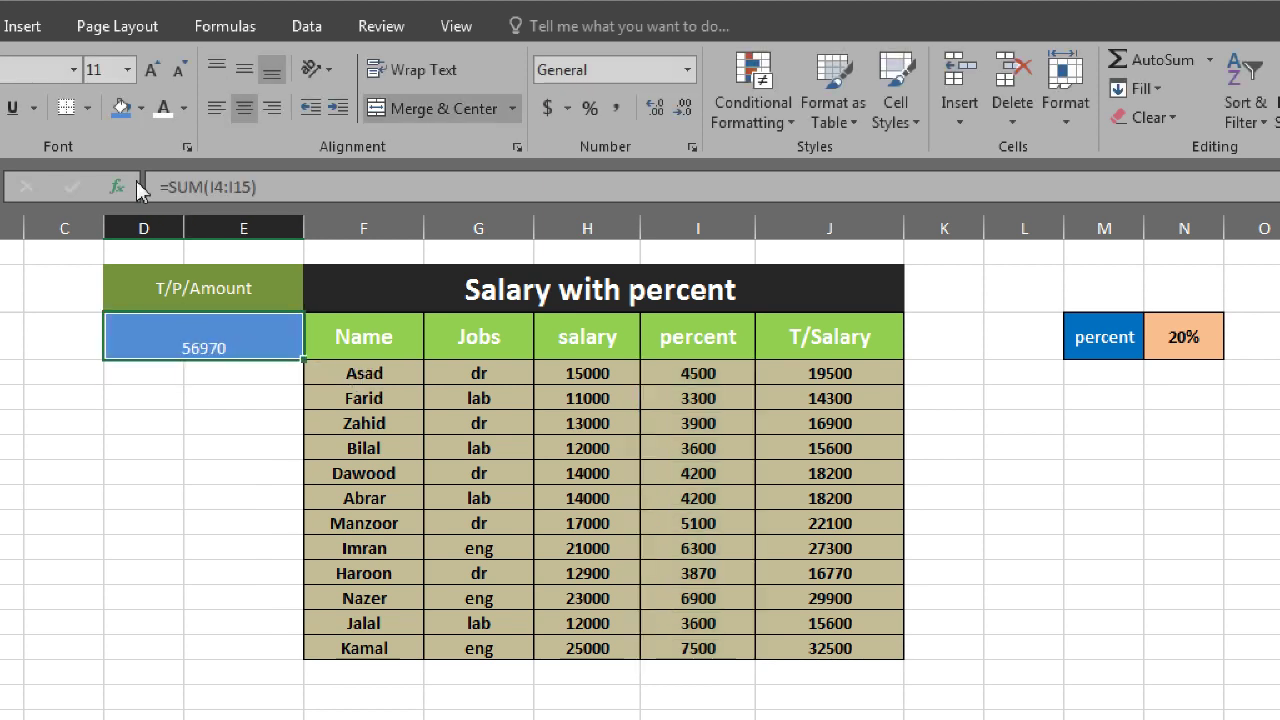
Centre the 56970 total in its blue box and raise its font size to 24 pt
left_click(217, 70)
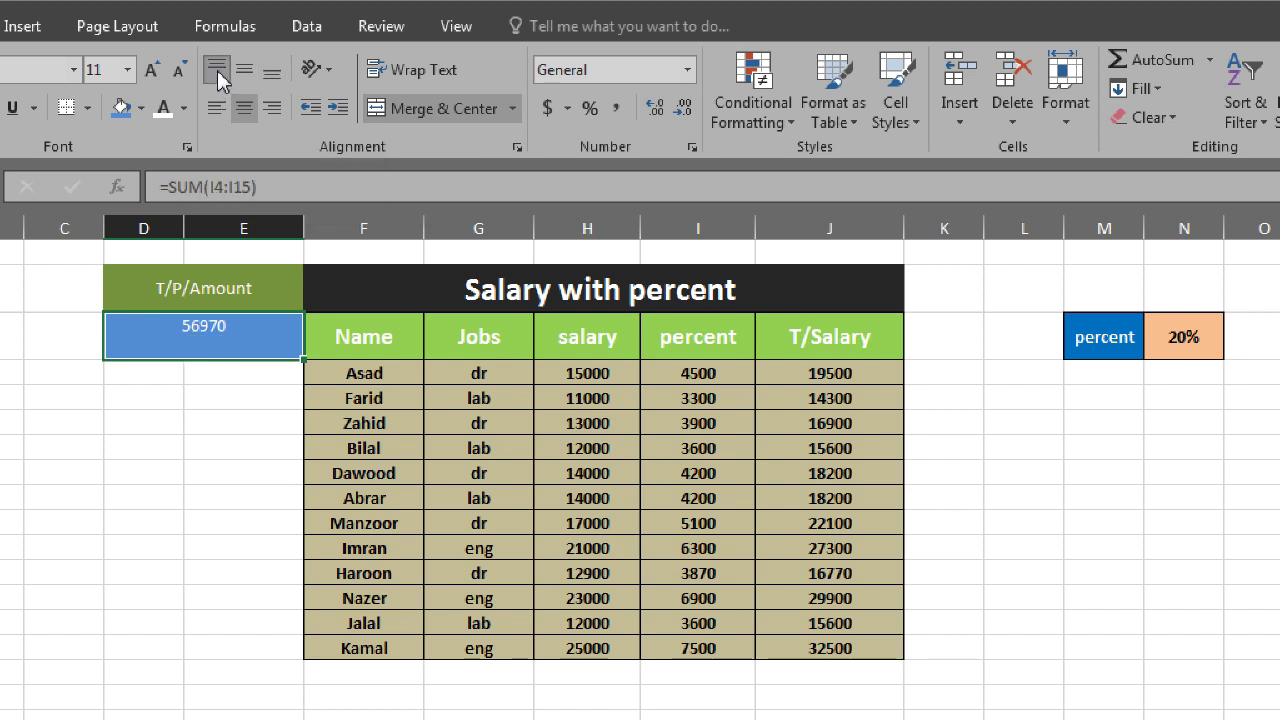
left_click(215, 108)
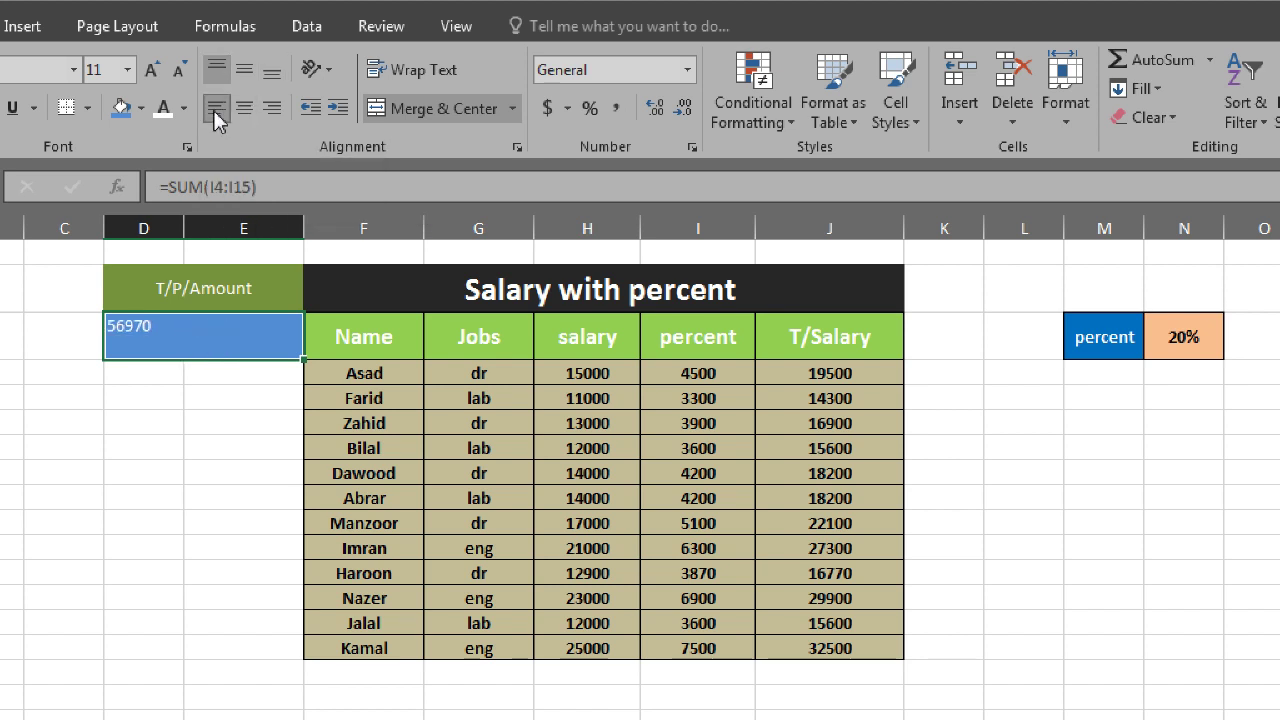
left_click(242, 109)
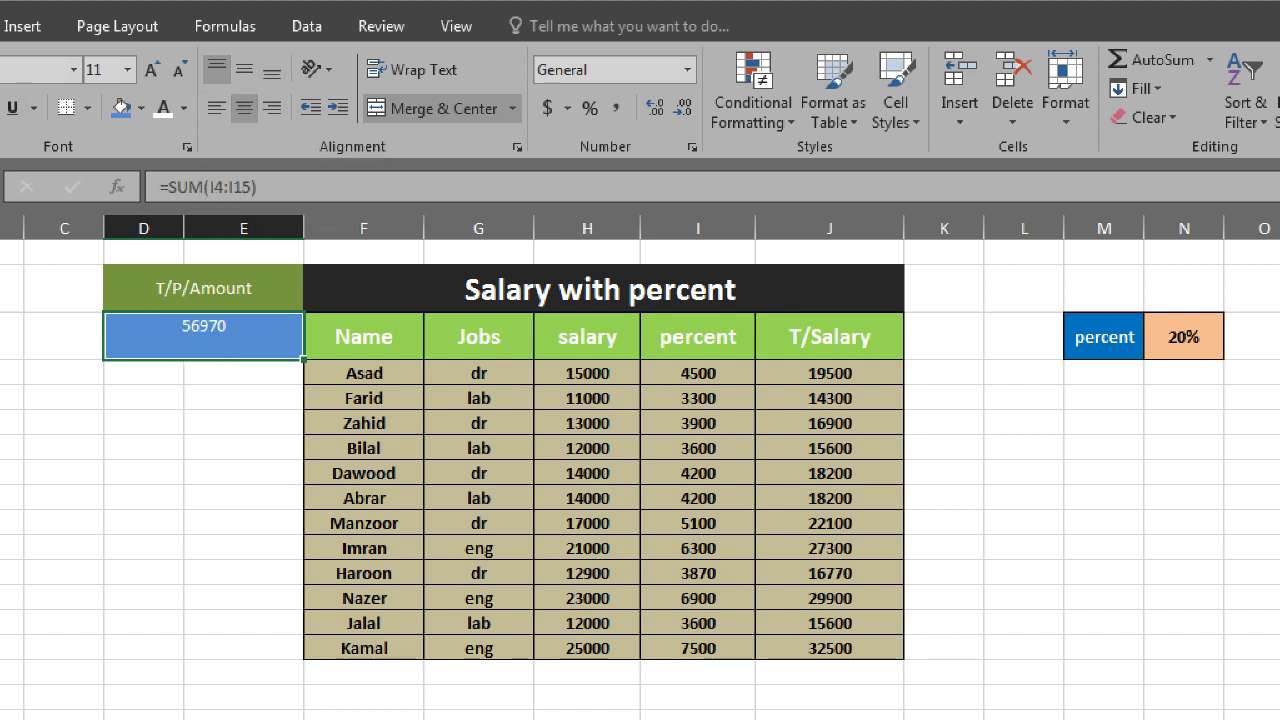
left_click(151, 71)
left_click(151, 71)
left_click(151, 71)
left_click(151, 71)
left_click(151, 71)
left_click(151, 71)
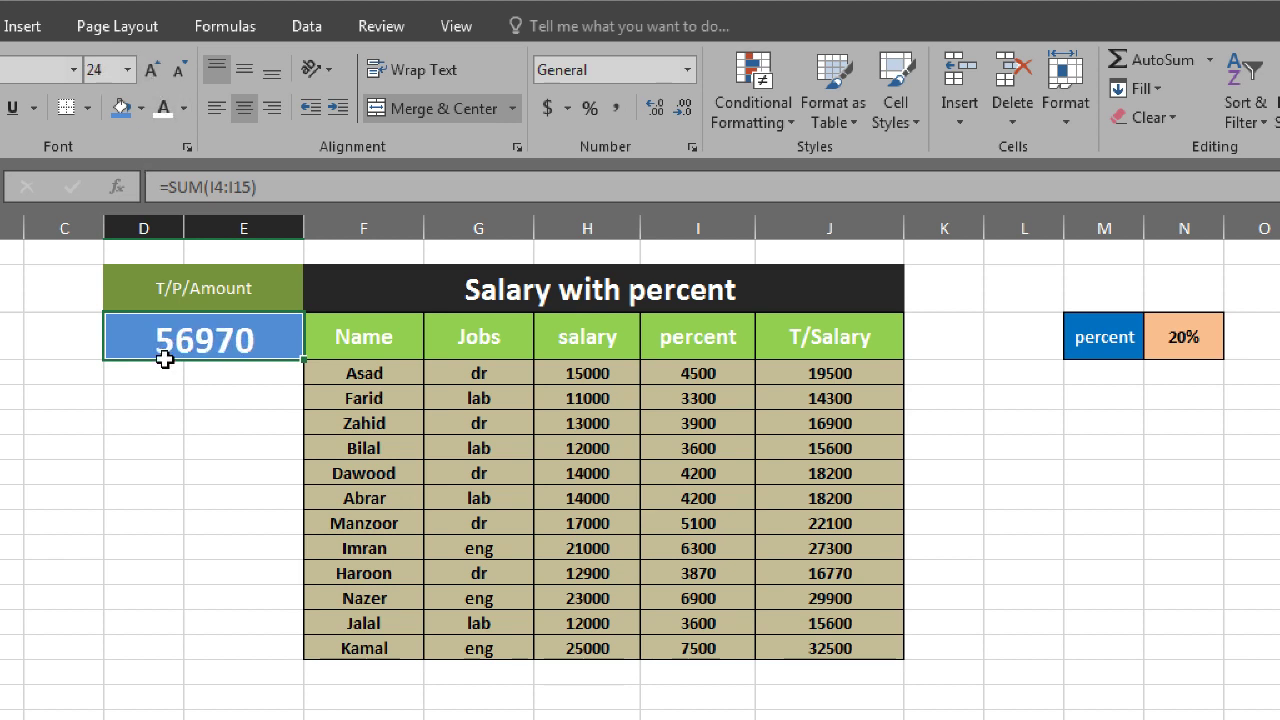
left_click(166, 423)
left_click(185, 340)
left_click(607, 607)
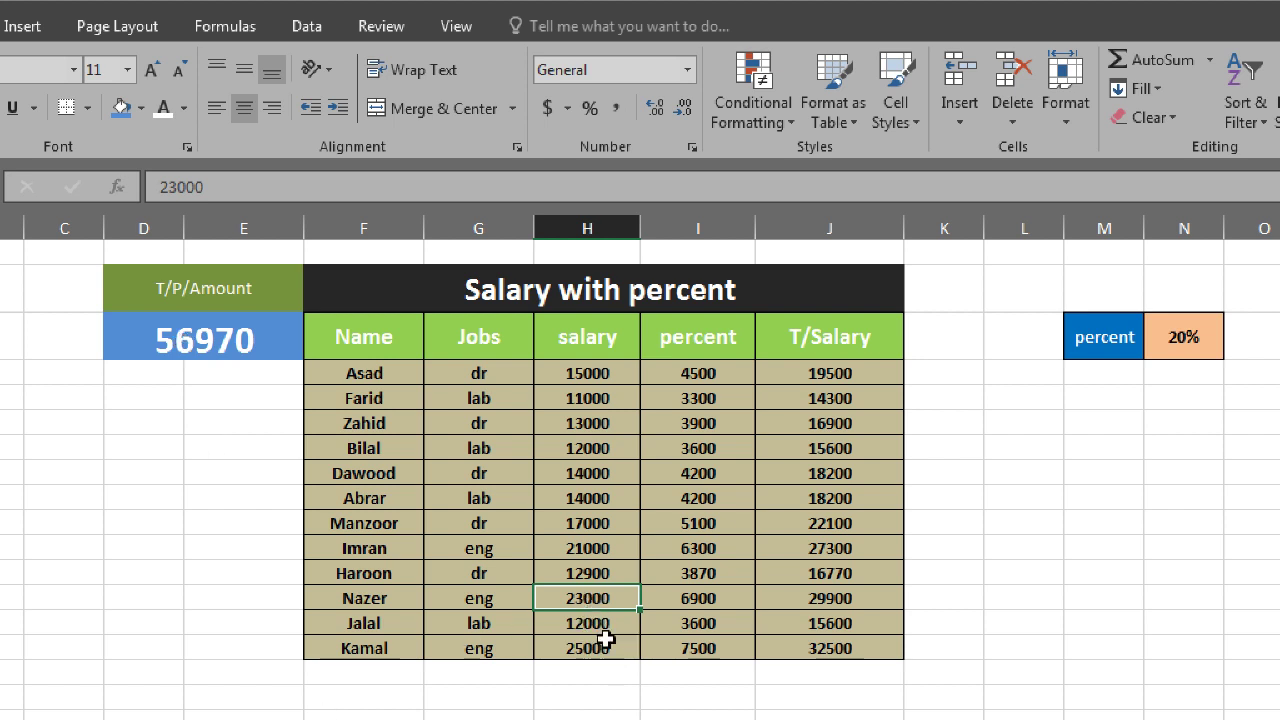
Change the 23000 salary to 20000, then briefly annotate the updated 6300, 27300 and 56070 figures
type("2")
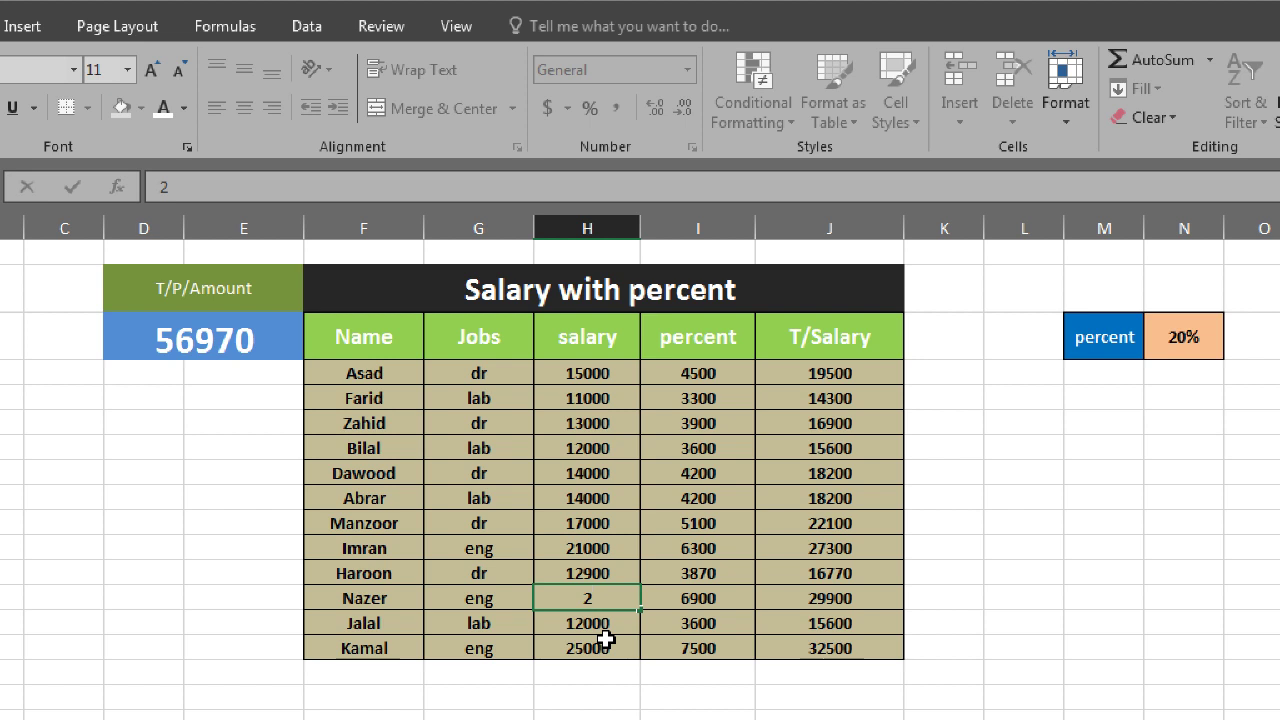
type("0000")
key("Return")
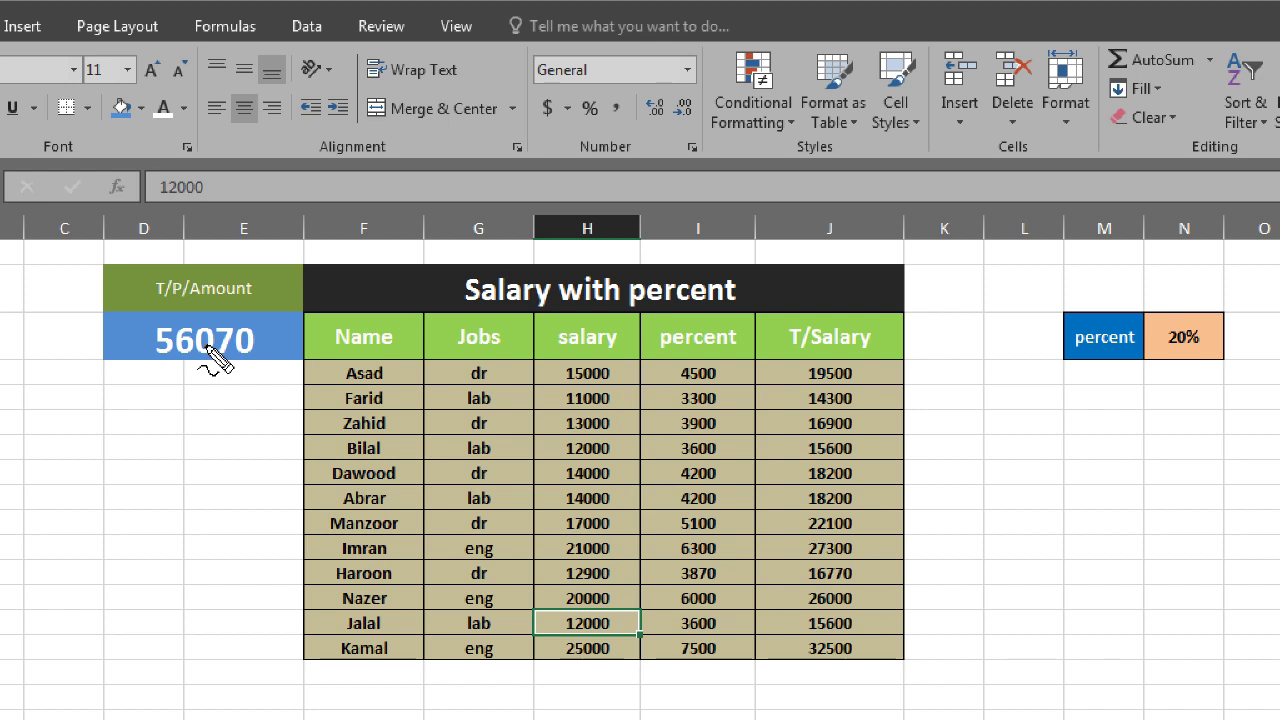
left_click_drag(102, 595, 196, 362)
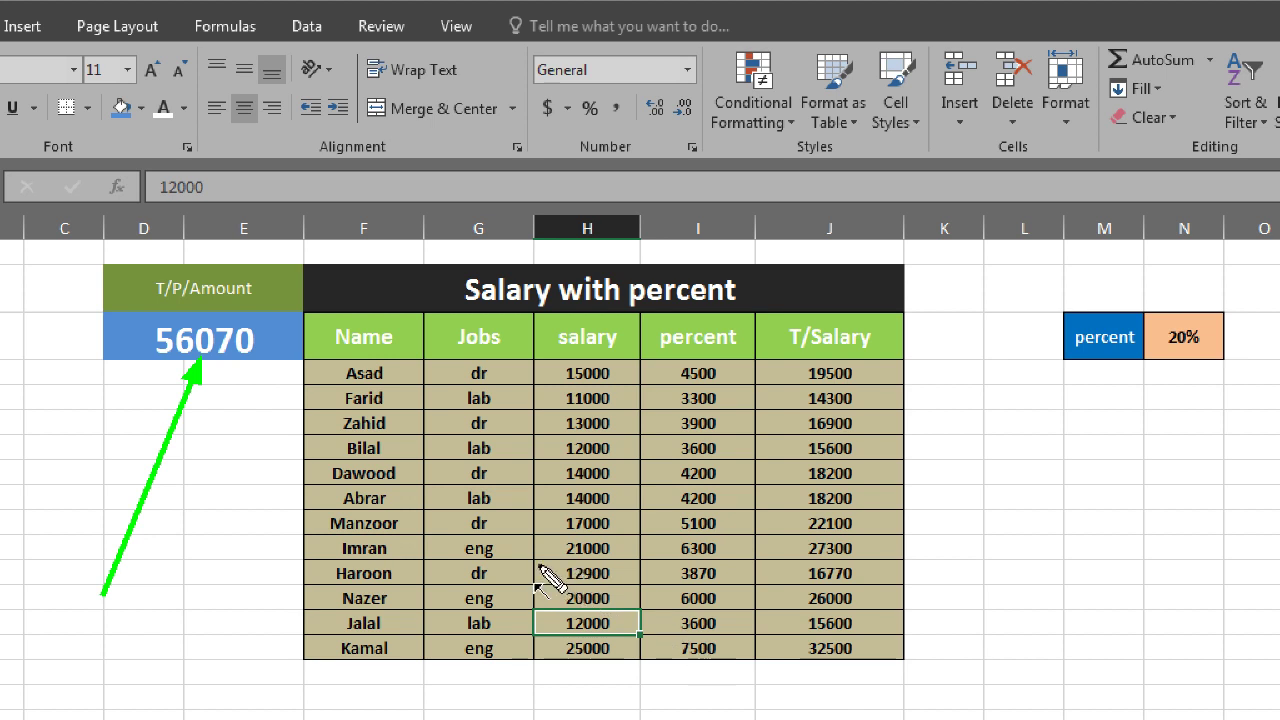
left_click_drag(538, 538, 638, 573)
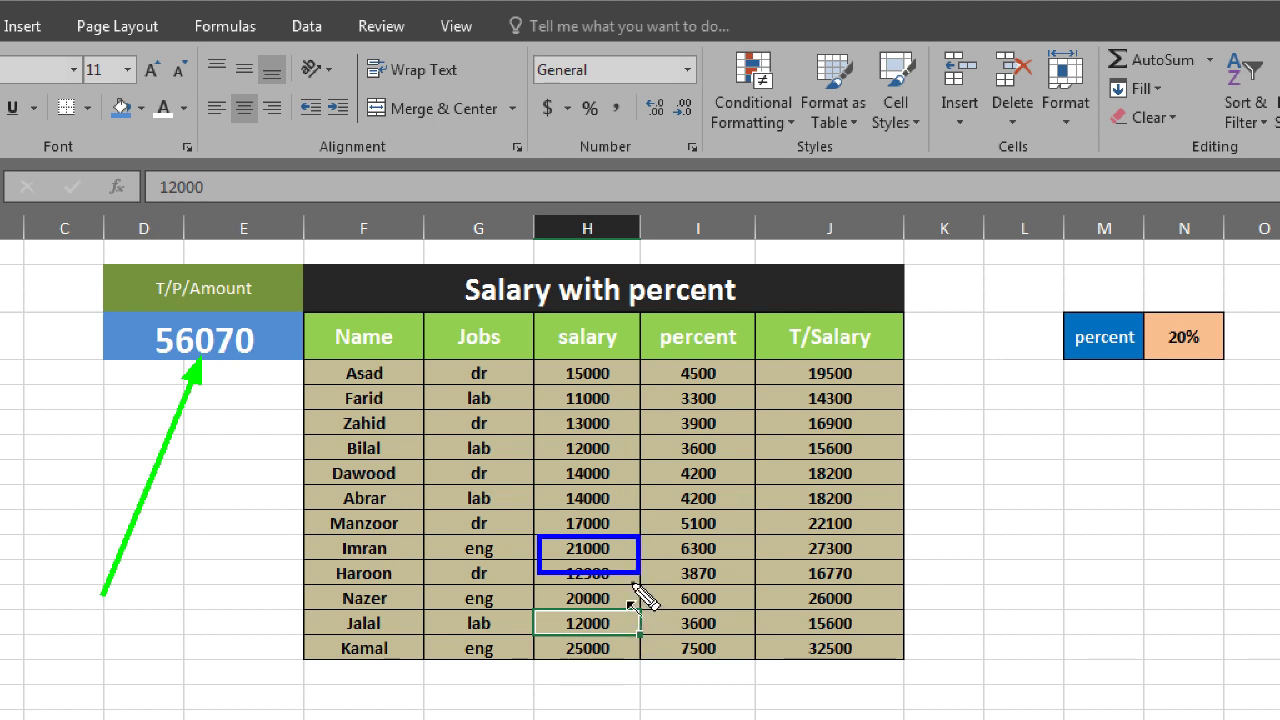
left_click_drag(316, 652, 680, 556)
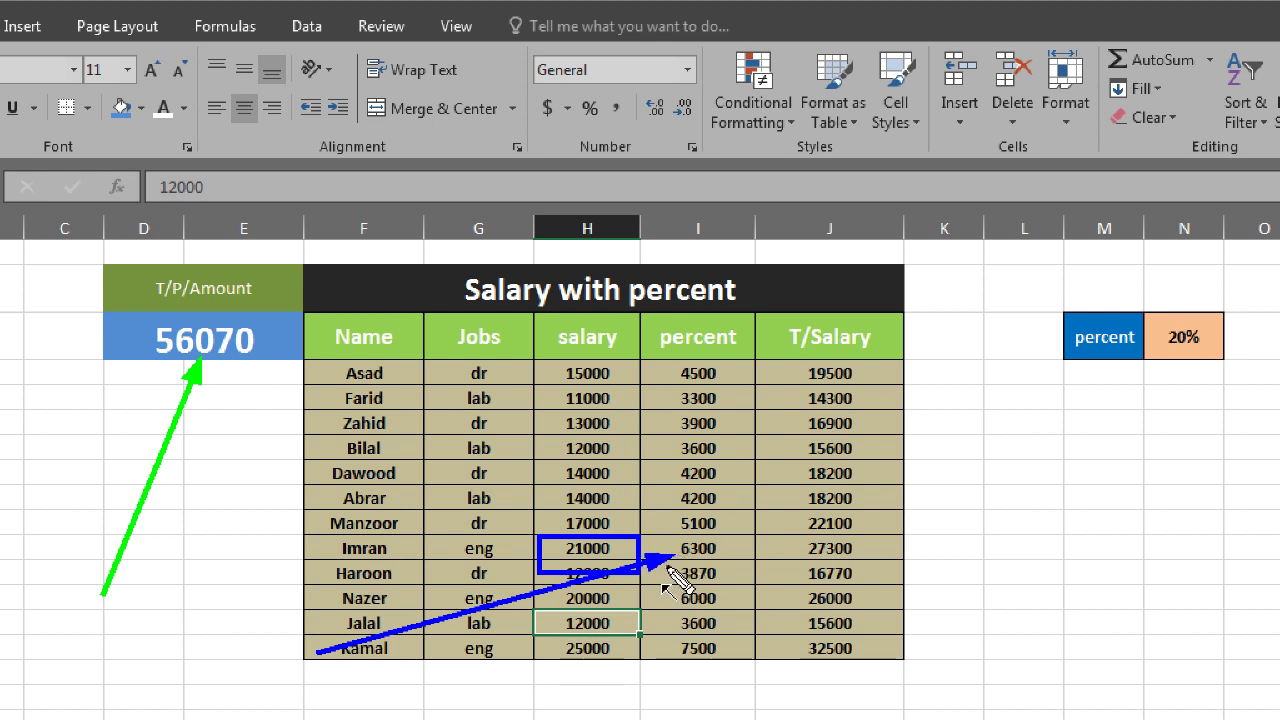
left_click_drag(425, 685, 815, 549)
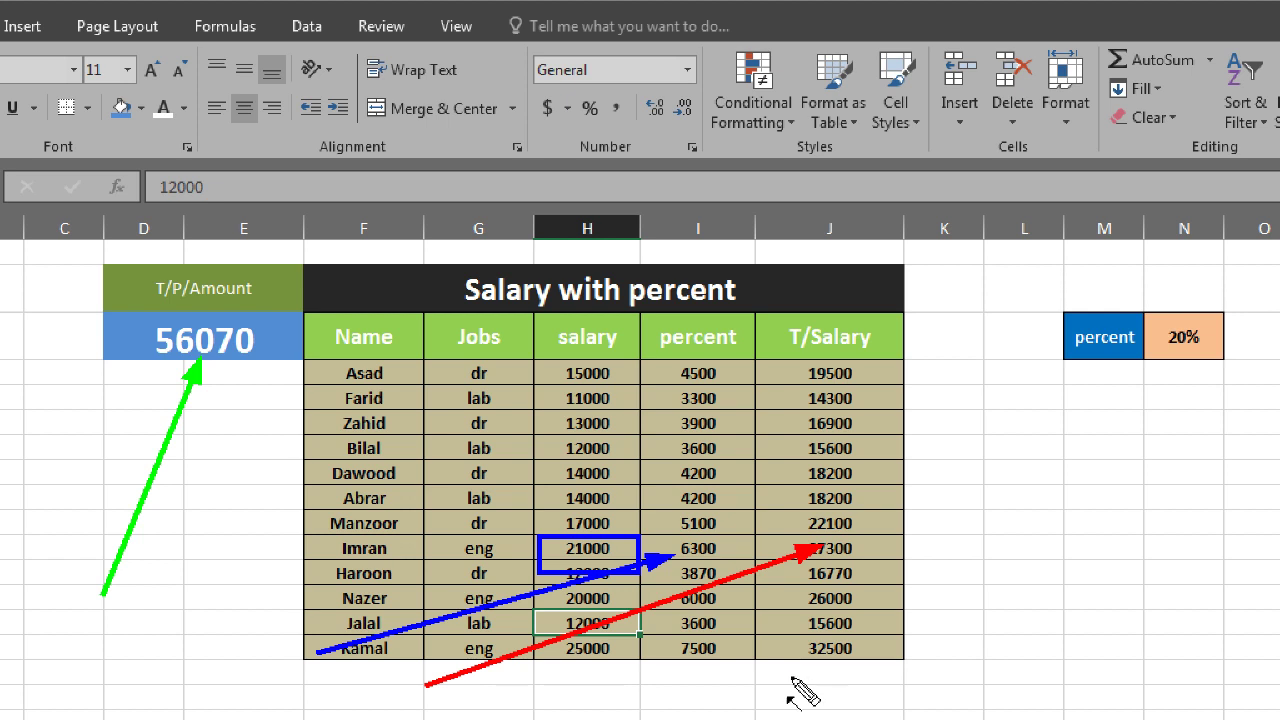
key("Escape")
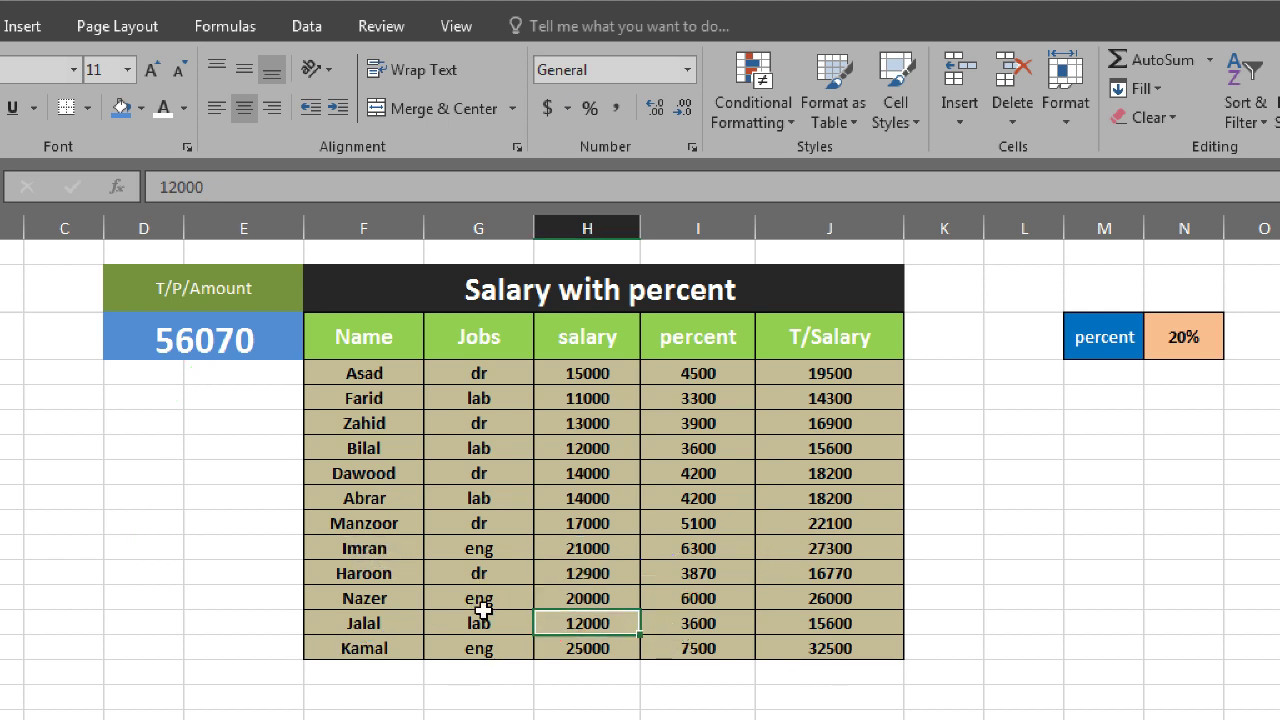
left_click(580, 373)
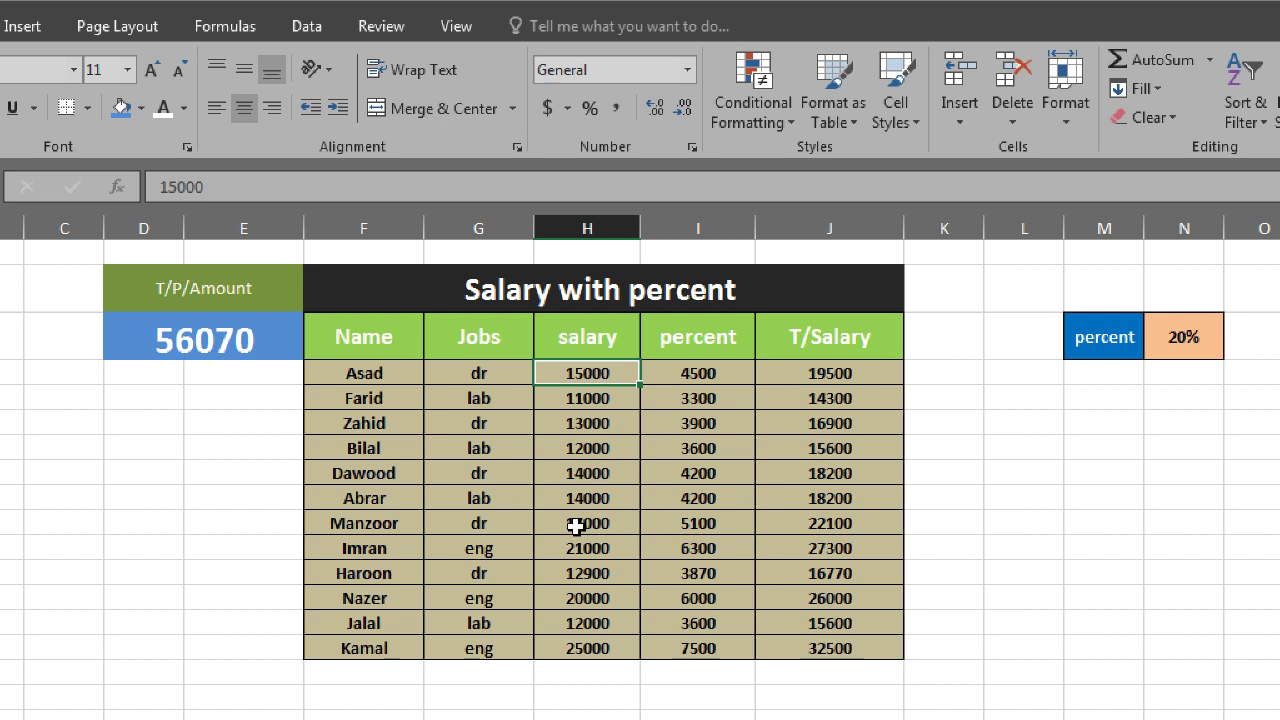
Change the first salary from 15000 to 14000, dropping the total to 55770, and review the T/Salary column
type("1400")
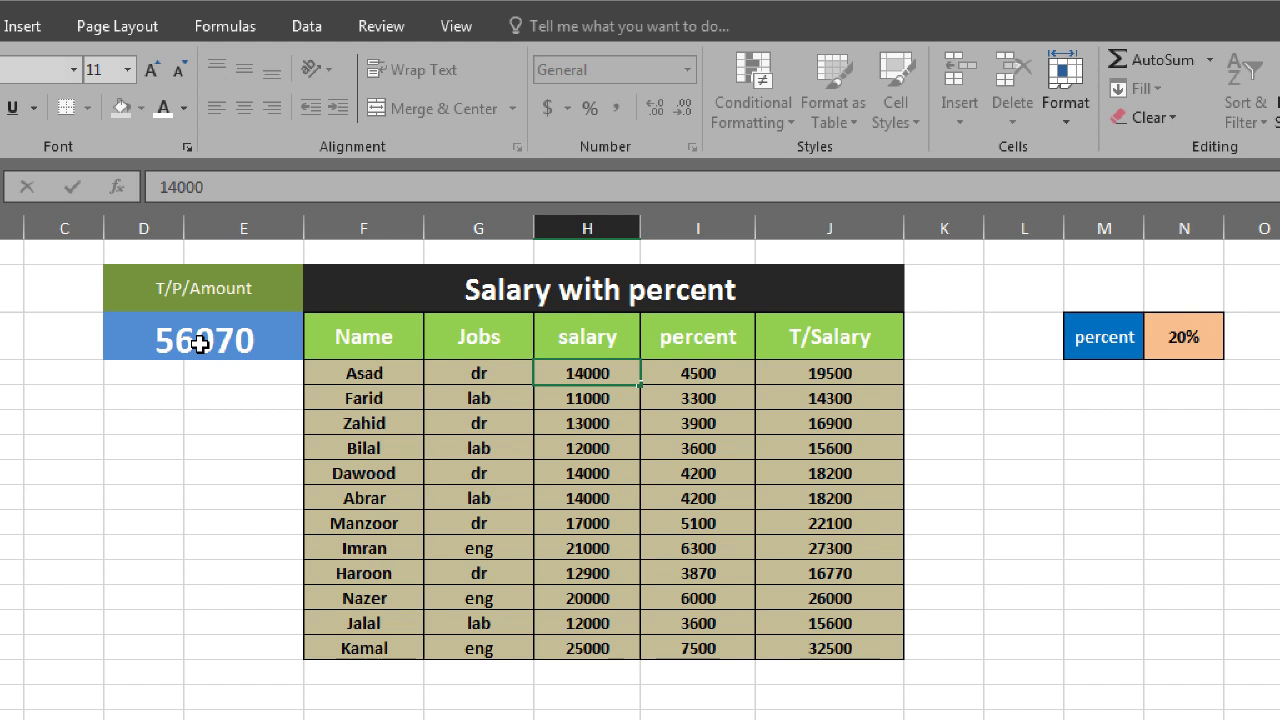
key("Return")
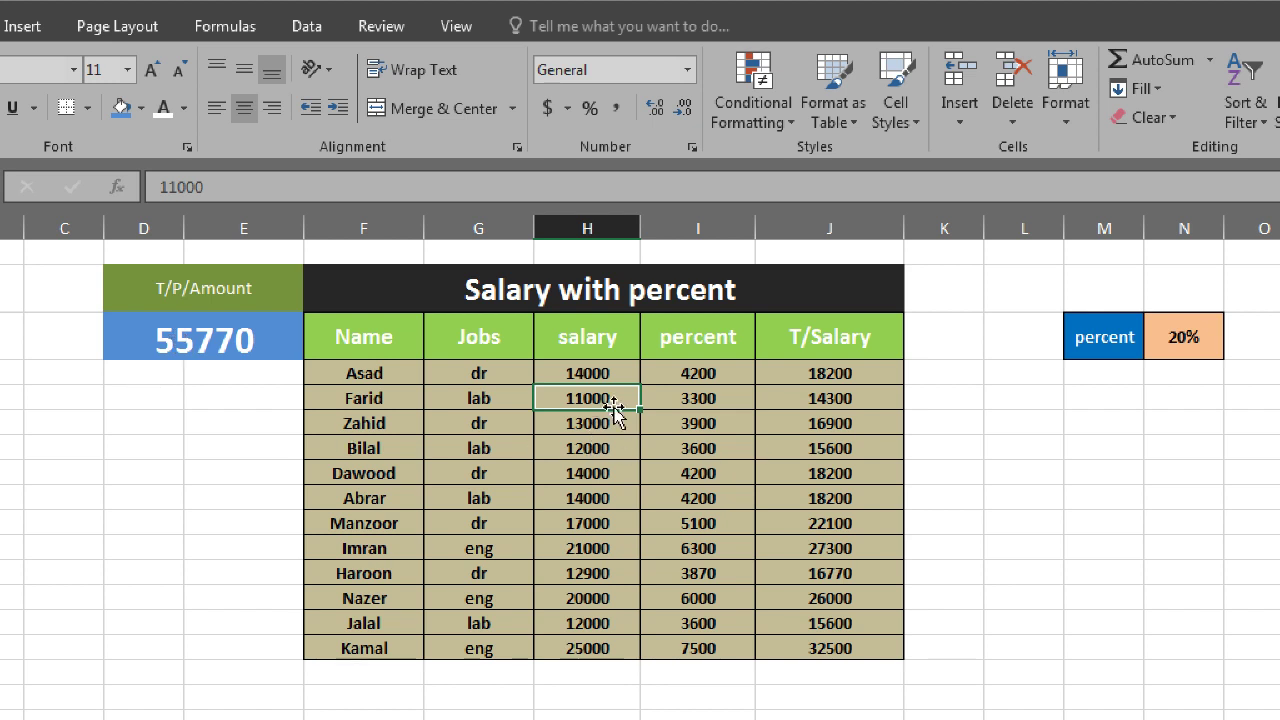
left_click(590, 368)
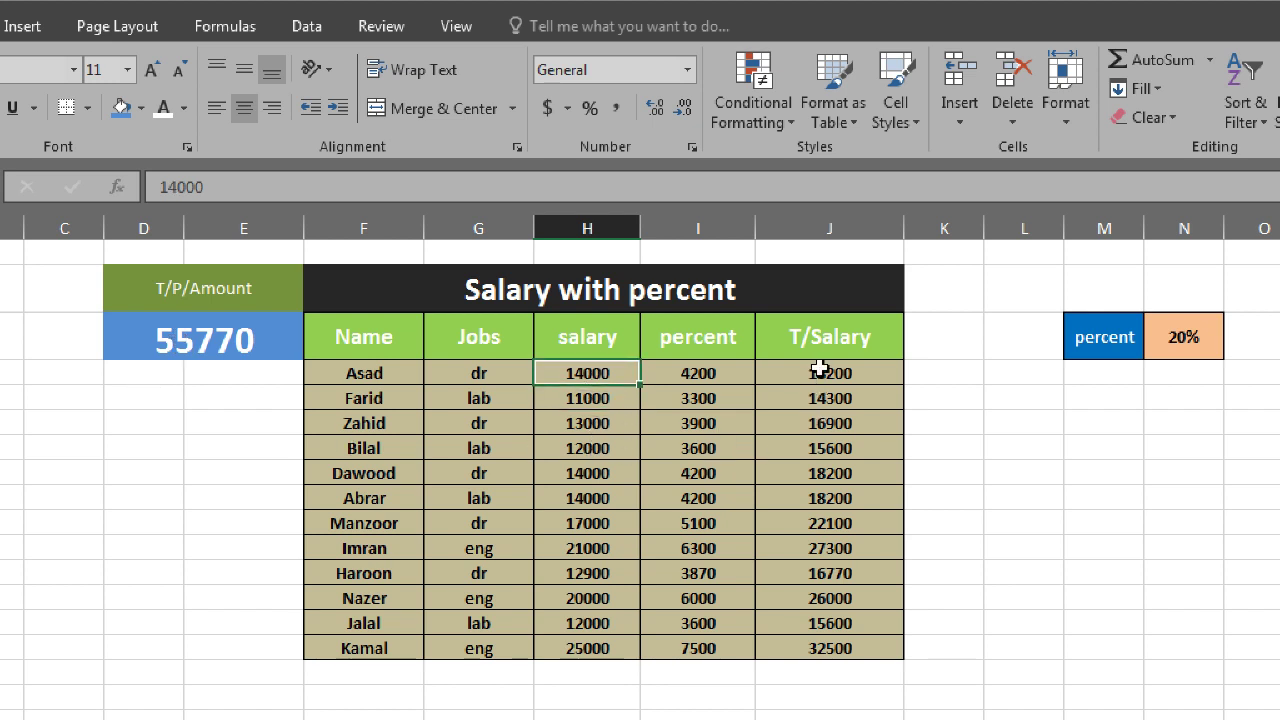
left_click_drag(820, 370, 808, 645)
left_click_drag(817, 370, 803, 668)
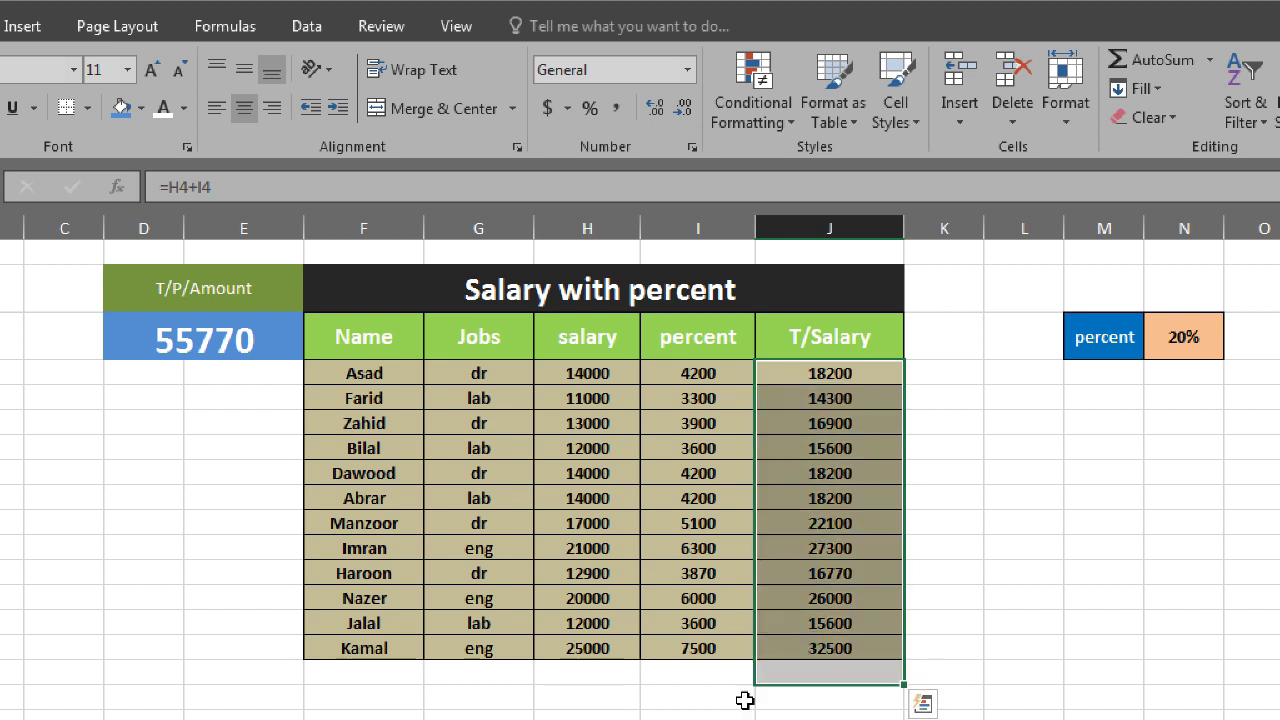
left_click(175, 295)
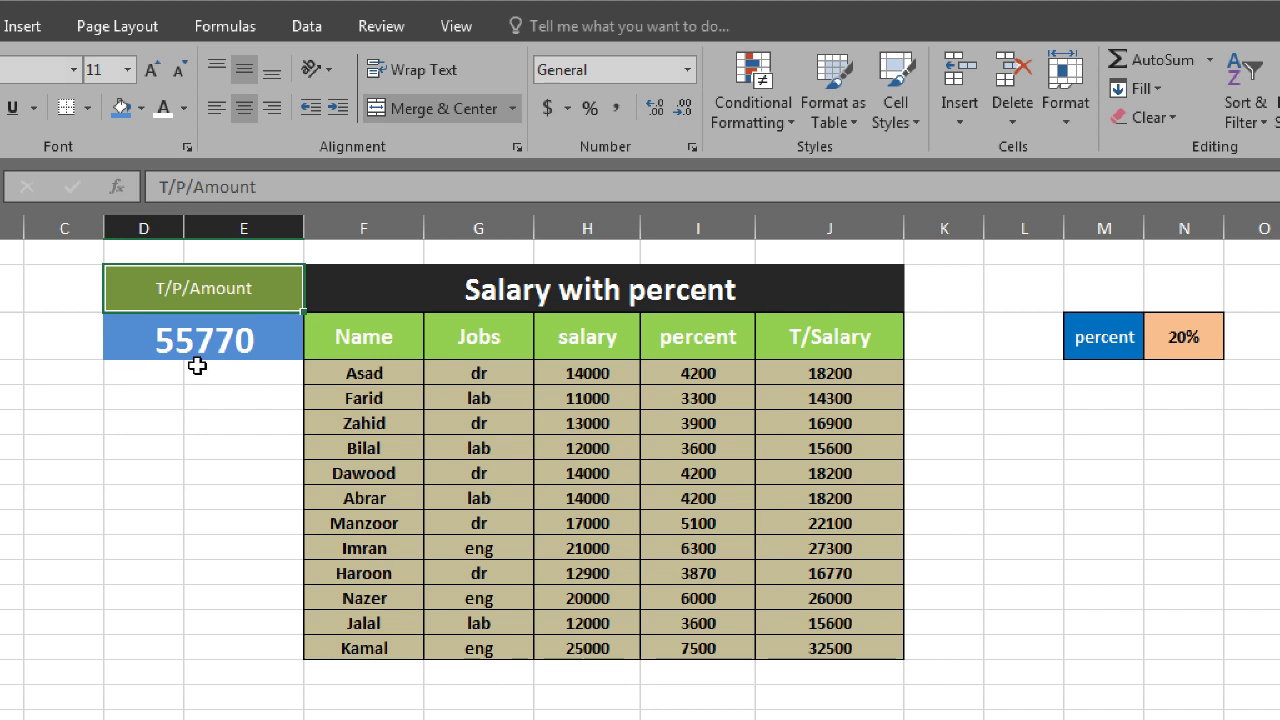
Create a green merged header box in D6:E7 beneath the 55770 total
key("ctrl+c")
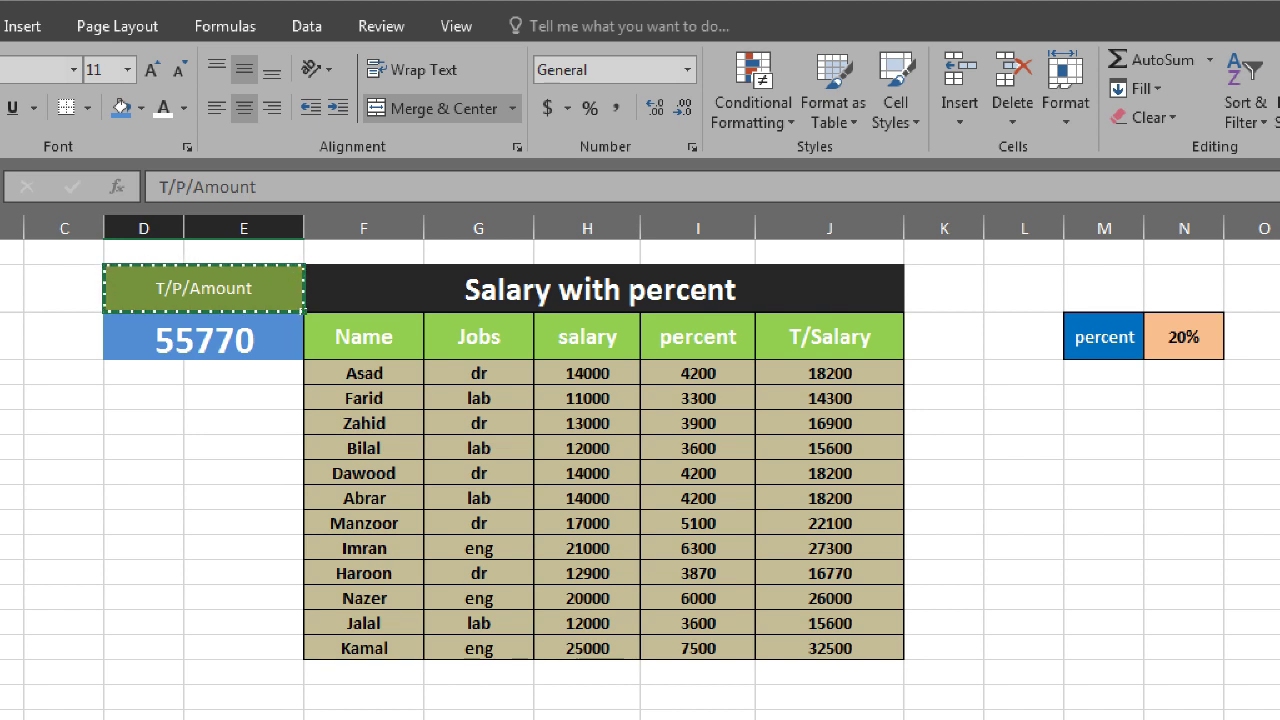
mouse_move(129, 370)
left_mouse_down()
mouse_move(228, 413)
mouse_move(230, 375)
left_mouse_up()
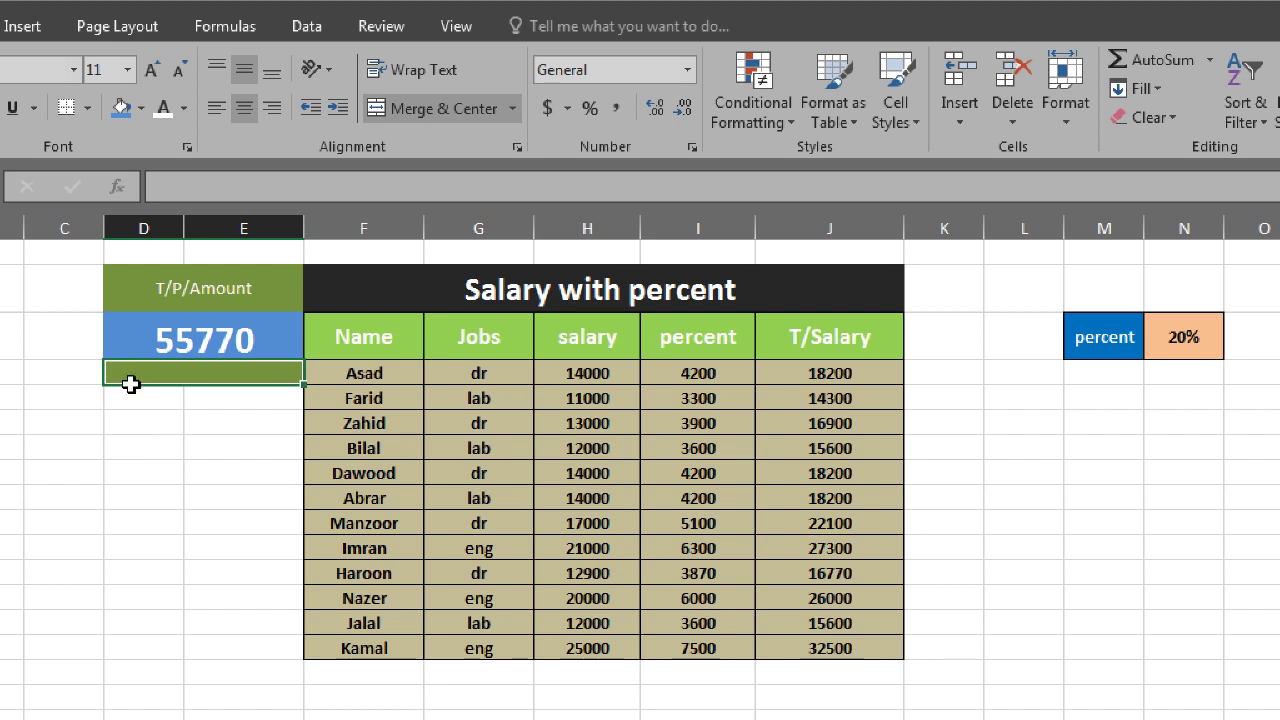
left_click_drag(129, 378, 137, 392)
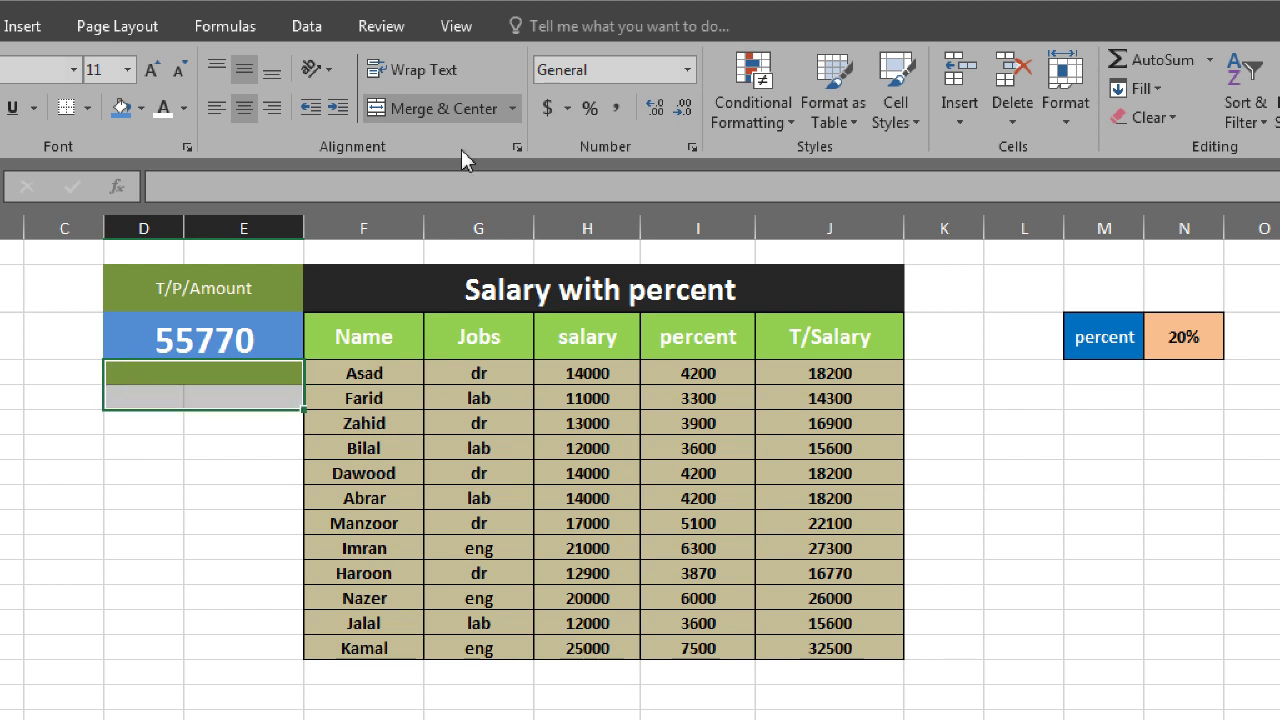
left_click(440, 110)
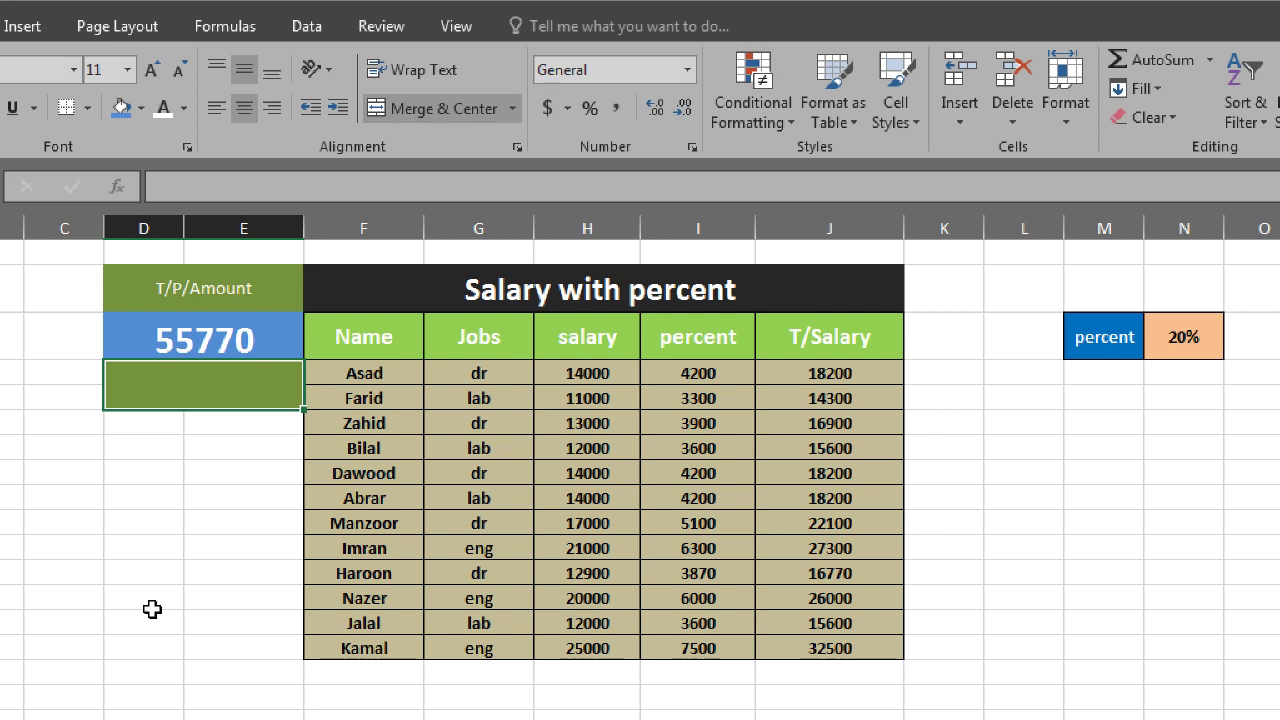
left_click(160, 337)
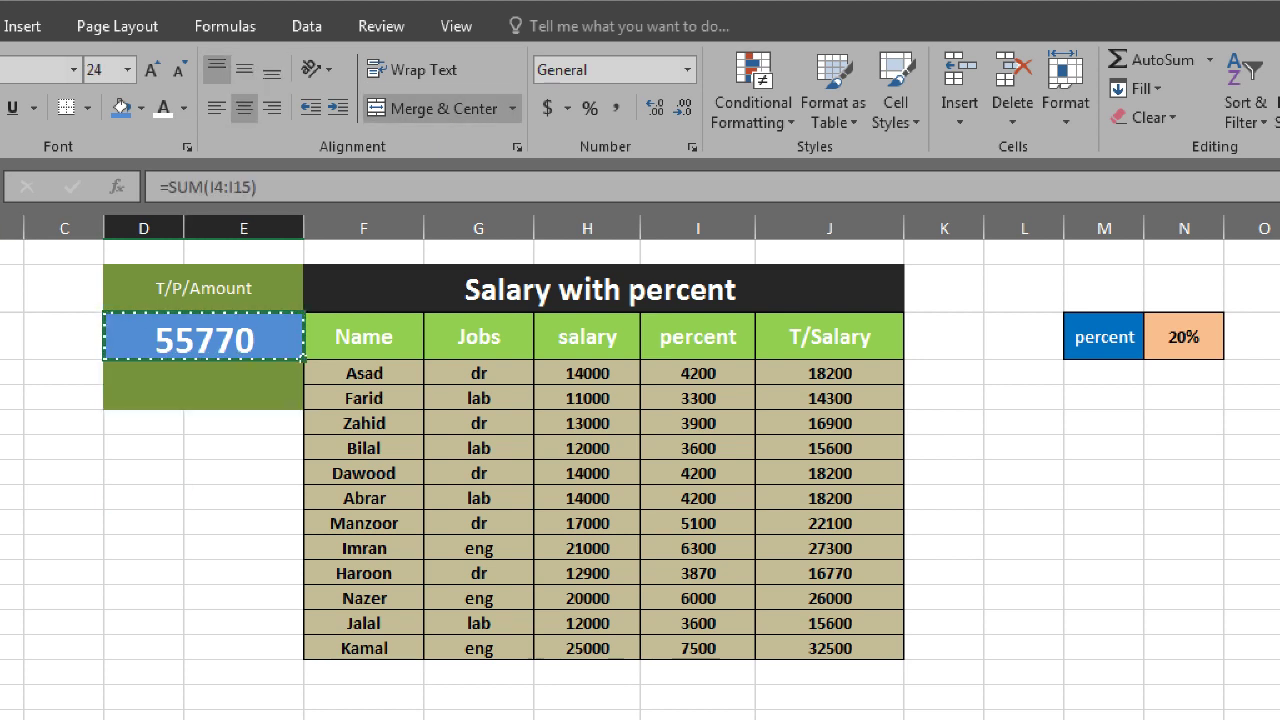
Merge D8:E9 into a second total box and copy the 55770 box's formatting
left_click_drag(120, 426, 215, 444)
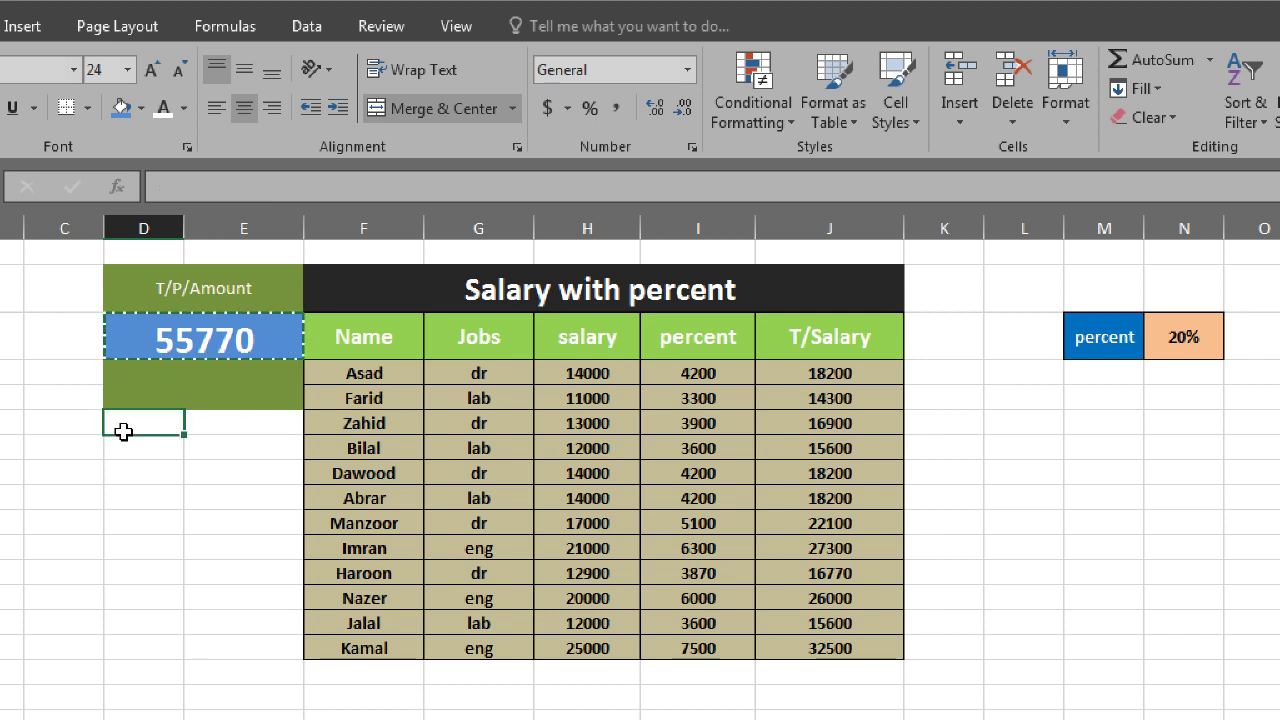
left_click(414, 108)
left_click(51, 446)
left_click(143, 344)
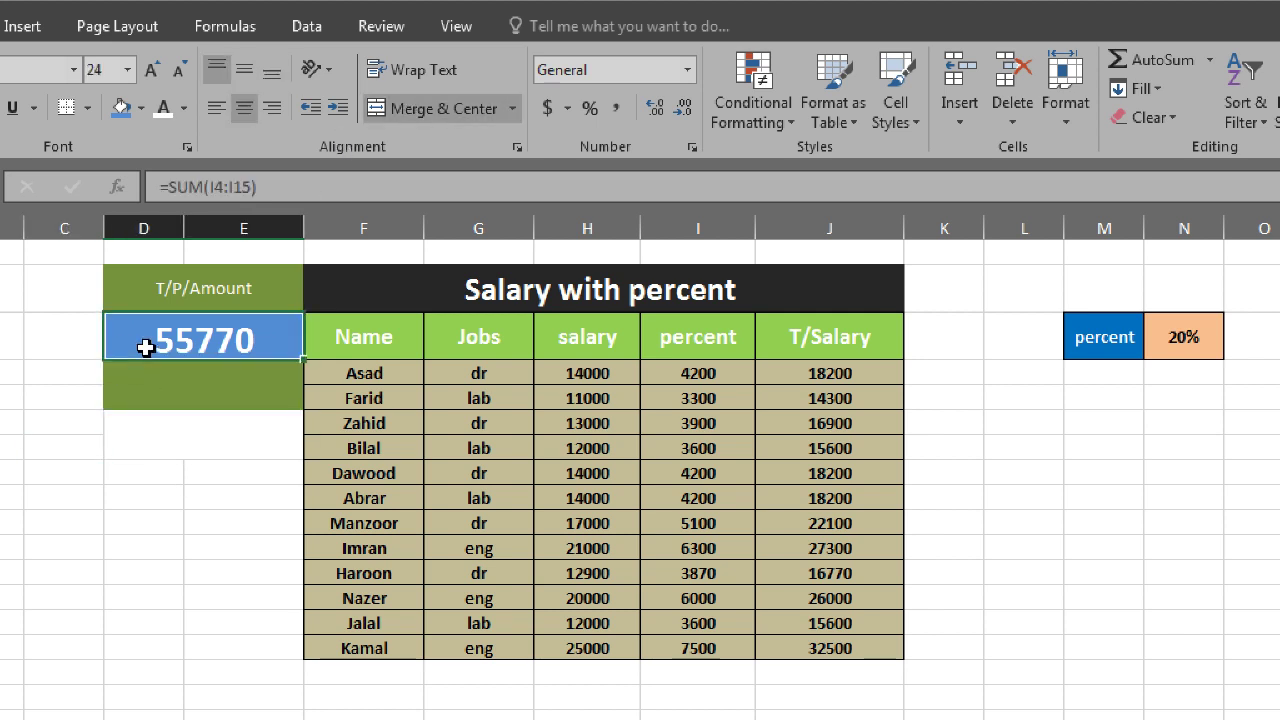
key("ctrl+c")
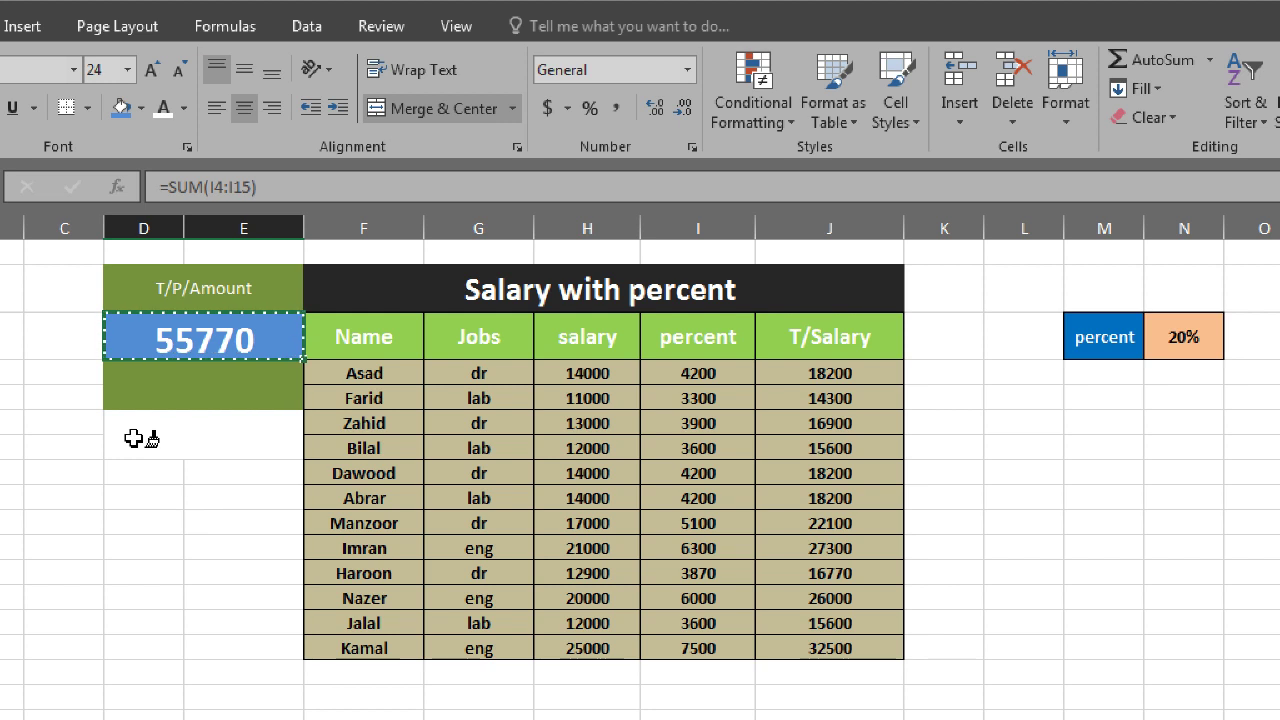
Try copying the 55770 box's style onto the cells below the olive block, undoing each attempt
left_click_drag(134, 430, 175, 450)
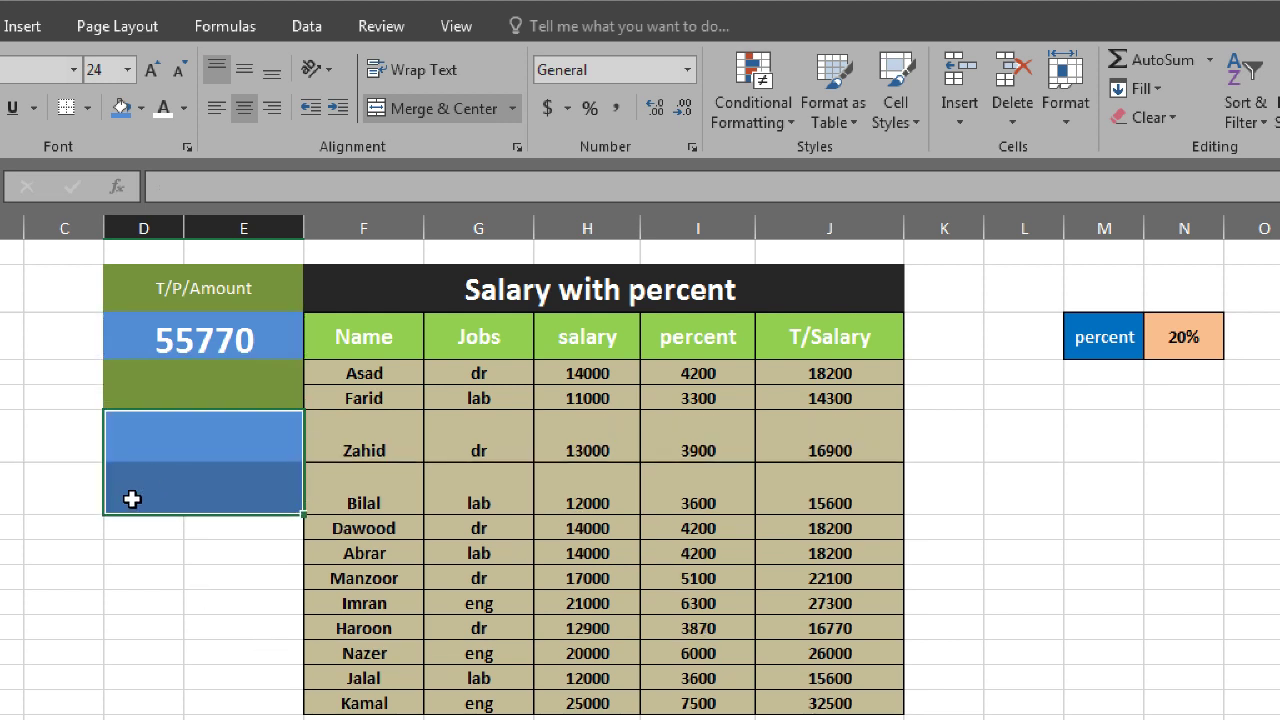
key("ctrl+z")
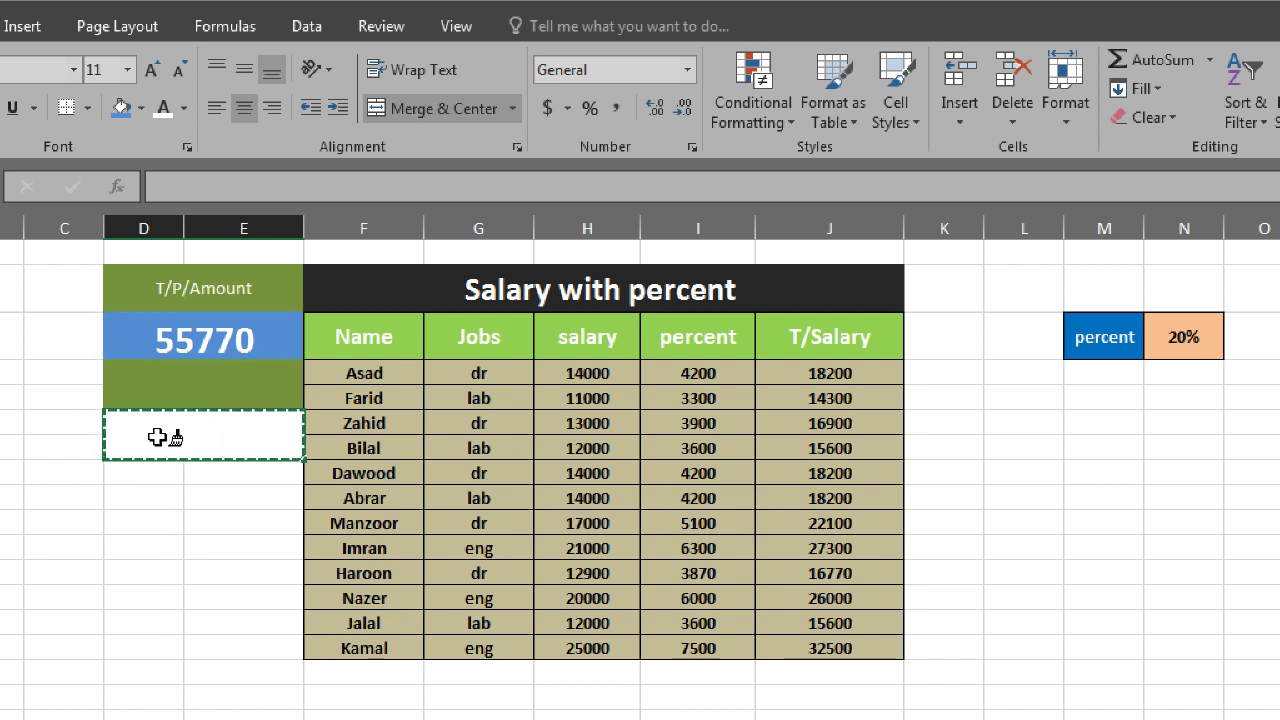
left_click(160, 492)
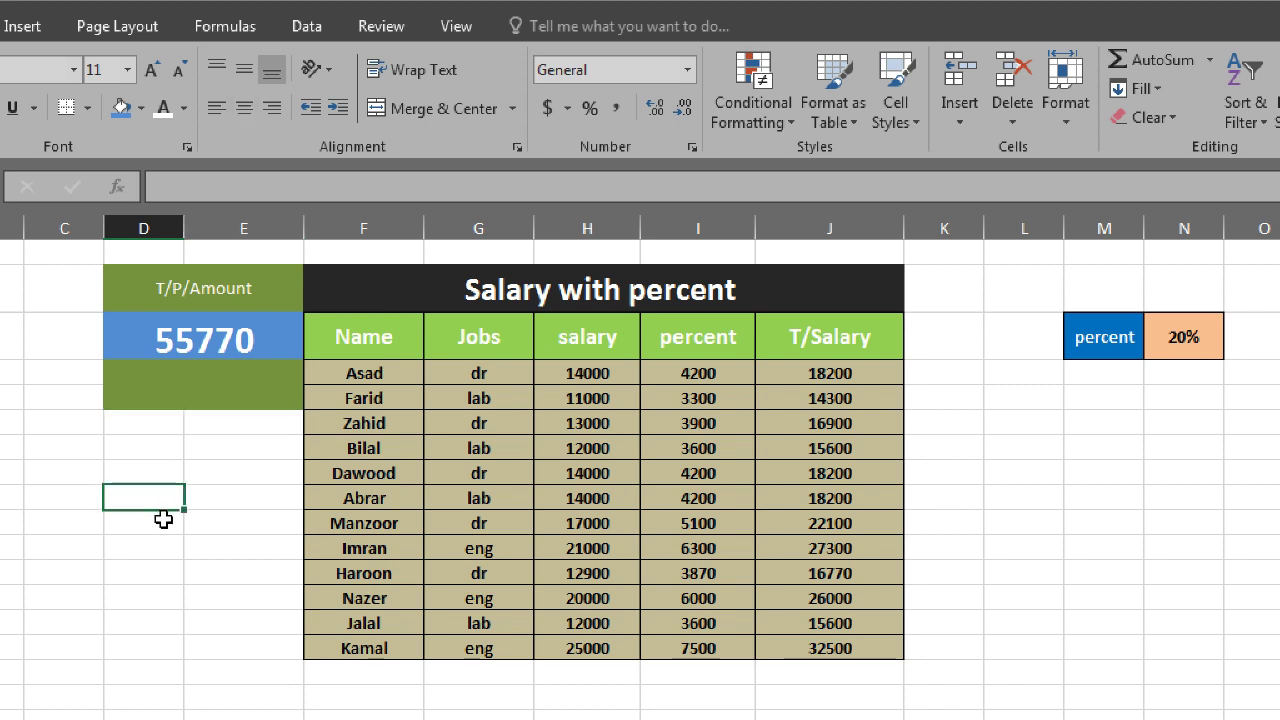
key("Up")
key("ctrl+c")
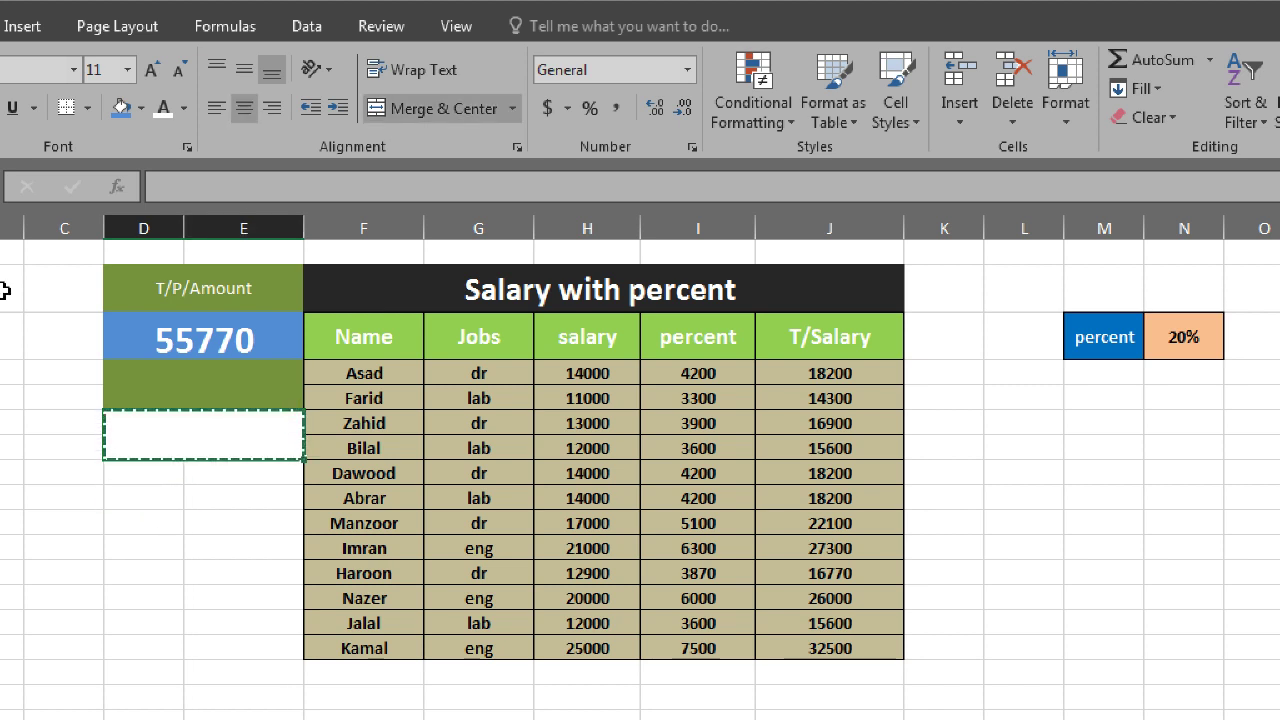
left_click(168, 343)
key("Escape")
key("ctrl+c")
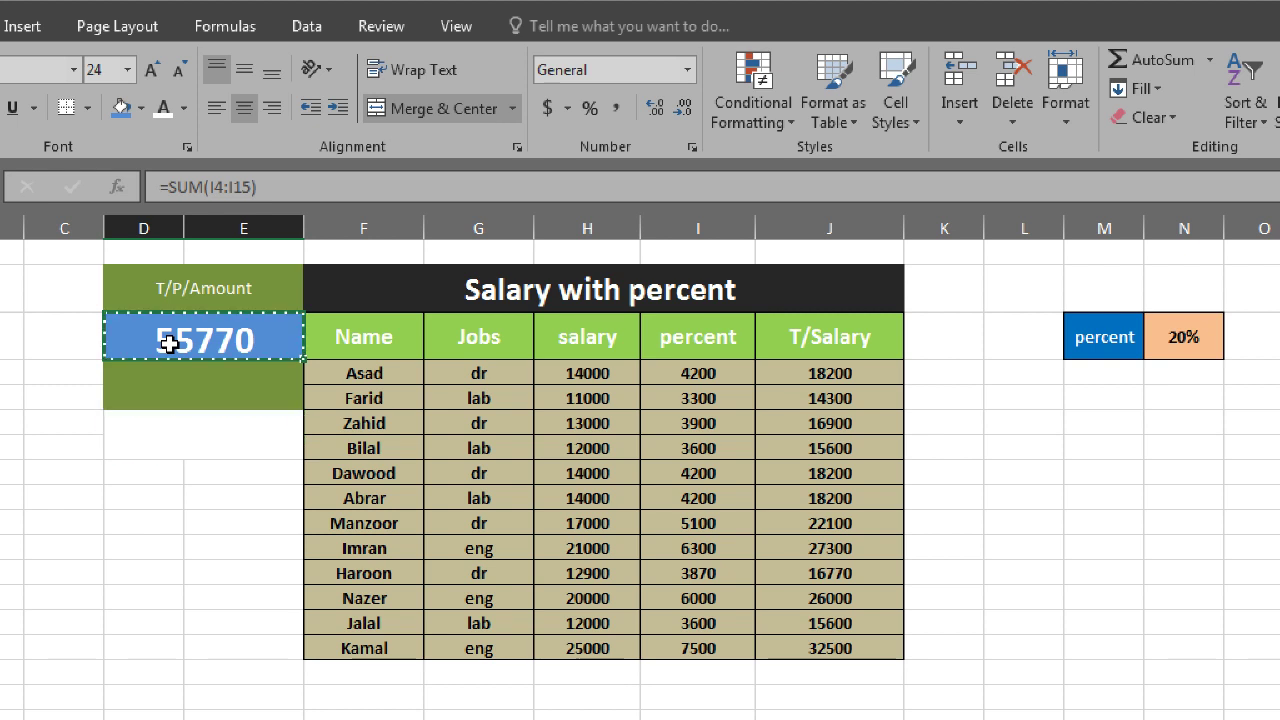
left_click(172, 438)
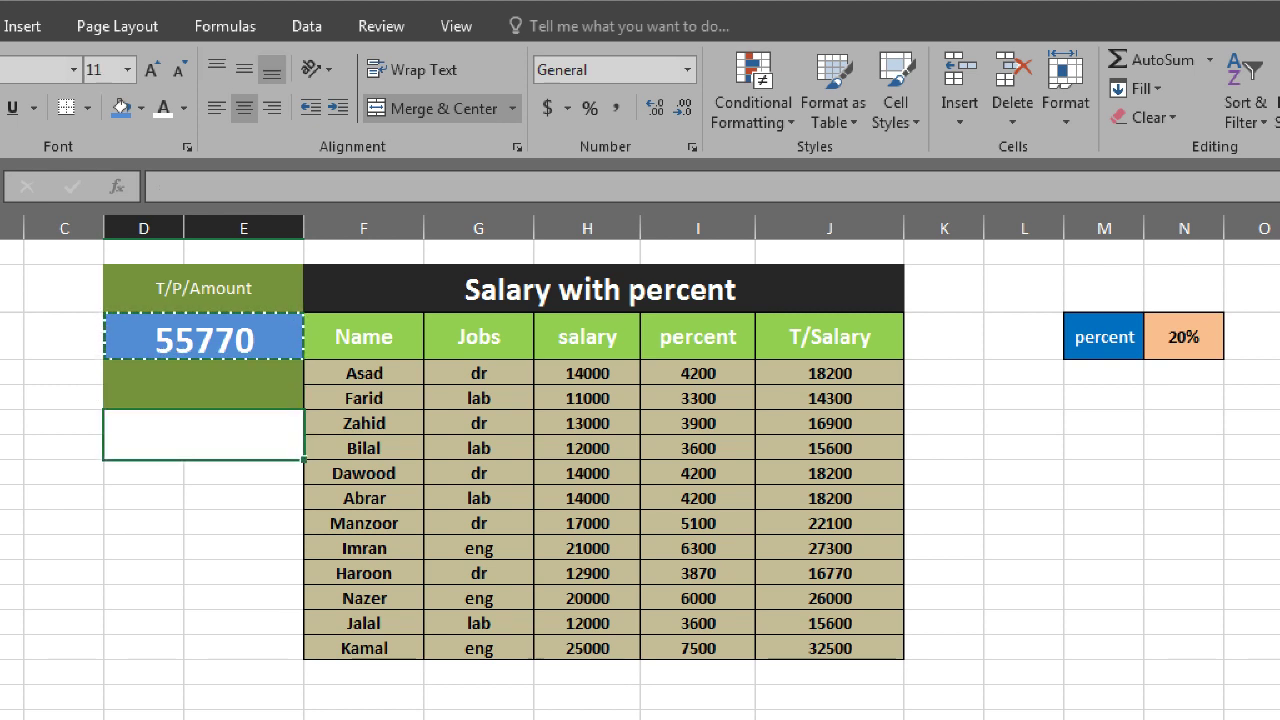
key("ctrl+c")
key("ctrl+z")
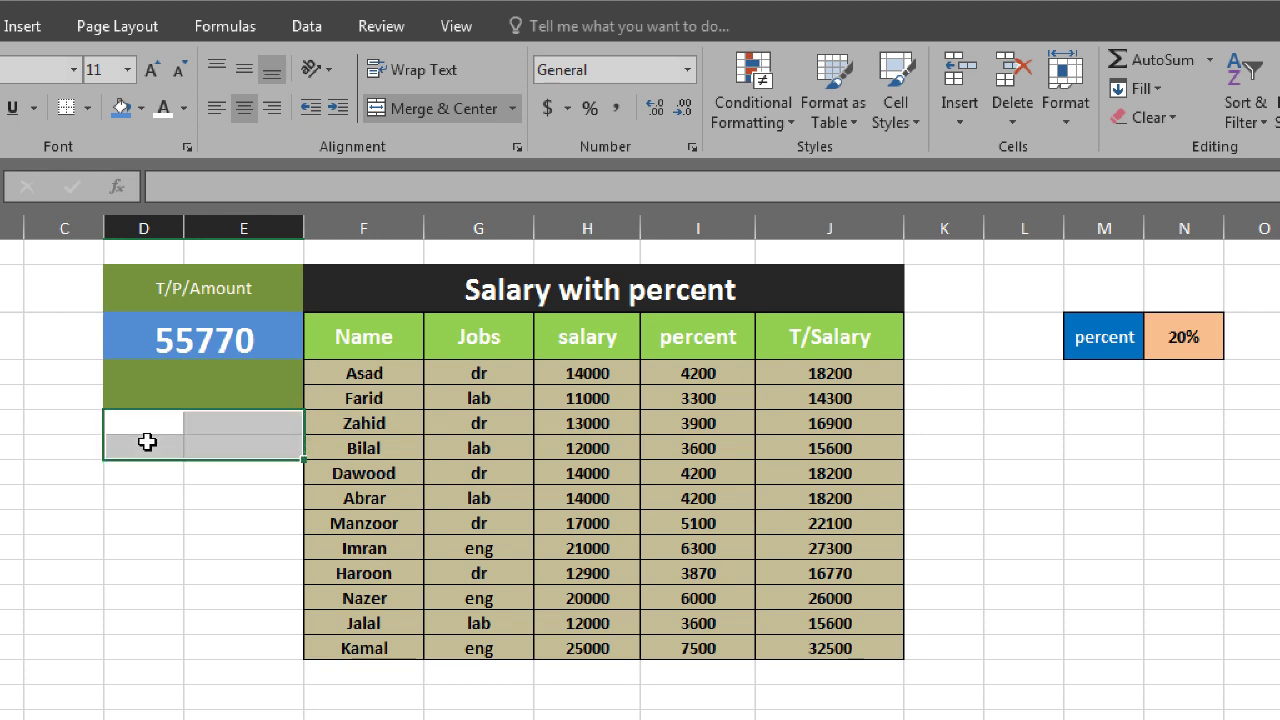
left_click(158, 481)
mouse_move(149, 424)
left_mouse_down()
mouse_move(248, 430)
mouse_move(250, 445)
left_mouse_up()
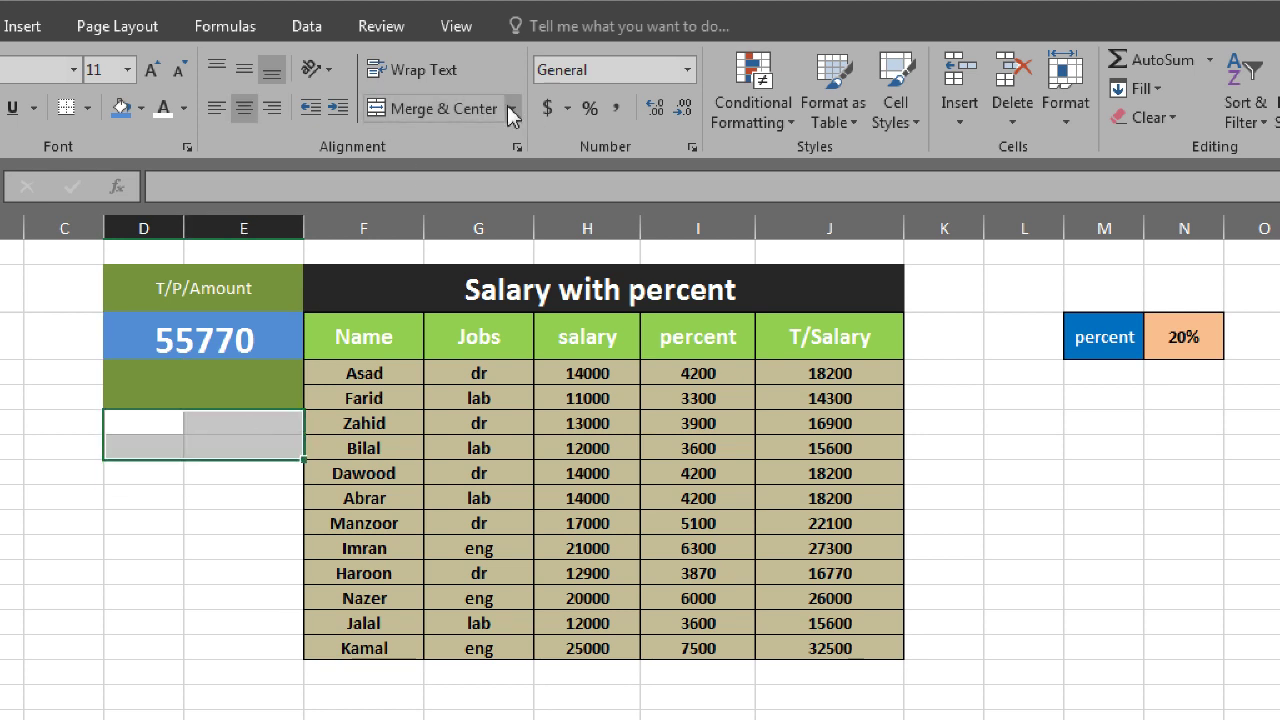
left_click(456, 110)
key("ctrl+z")
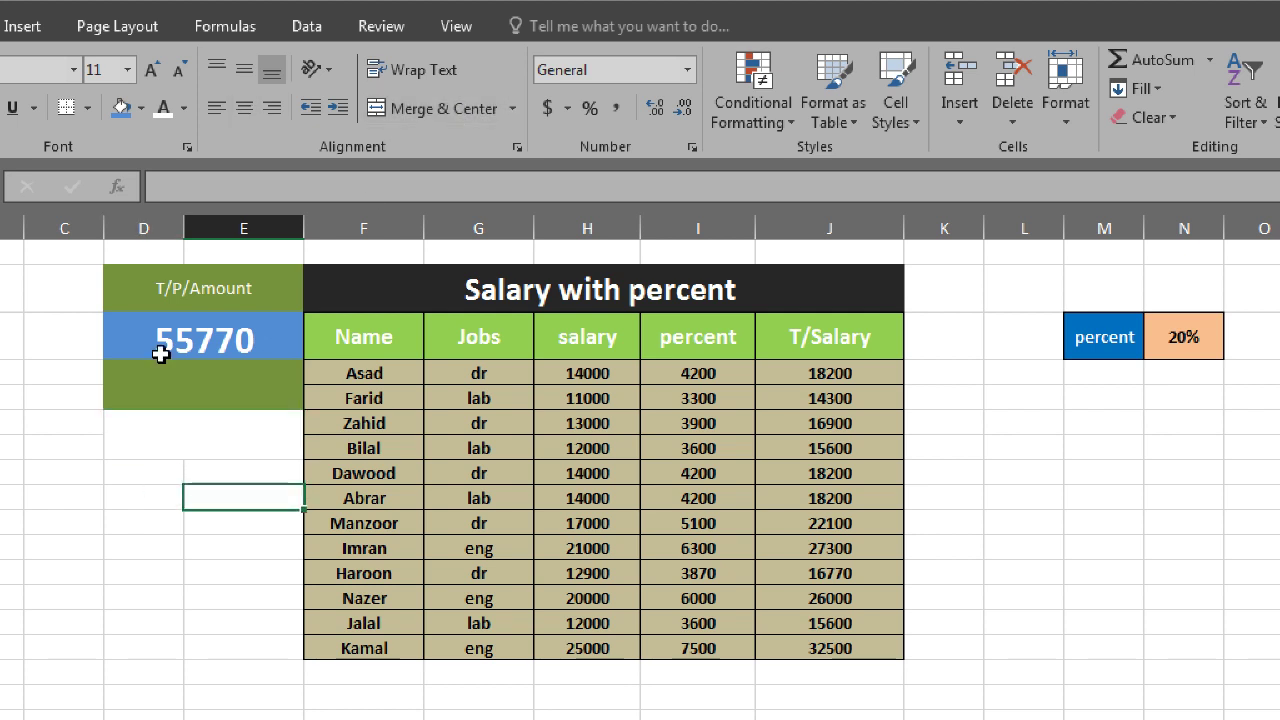
Merge D9:E9 into one box below the olive block and fill it blue
left_click(160, 345)
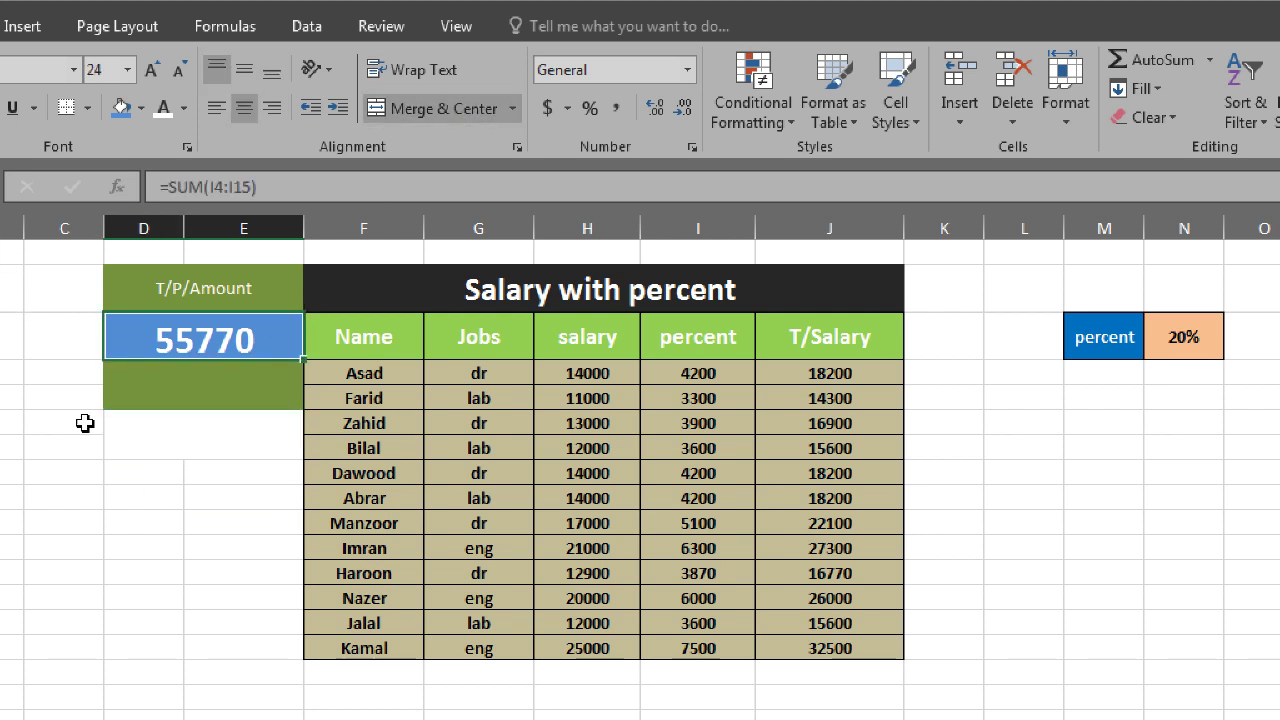
key("ctrl+c")
left_click(131, 434)
key("alt+h")
key("f")
key("p")
left_click(127, 437)
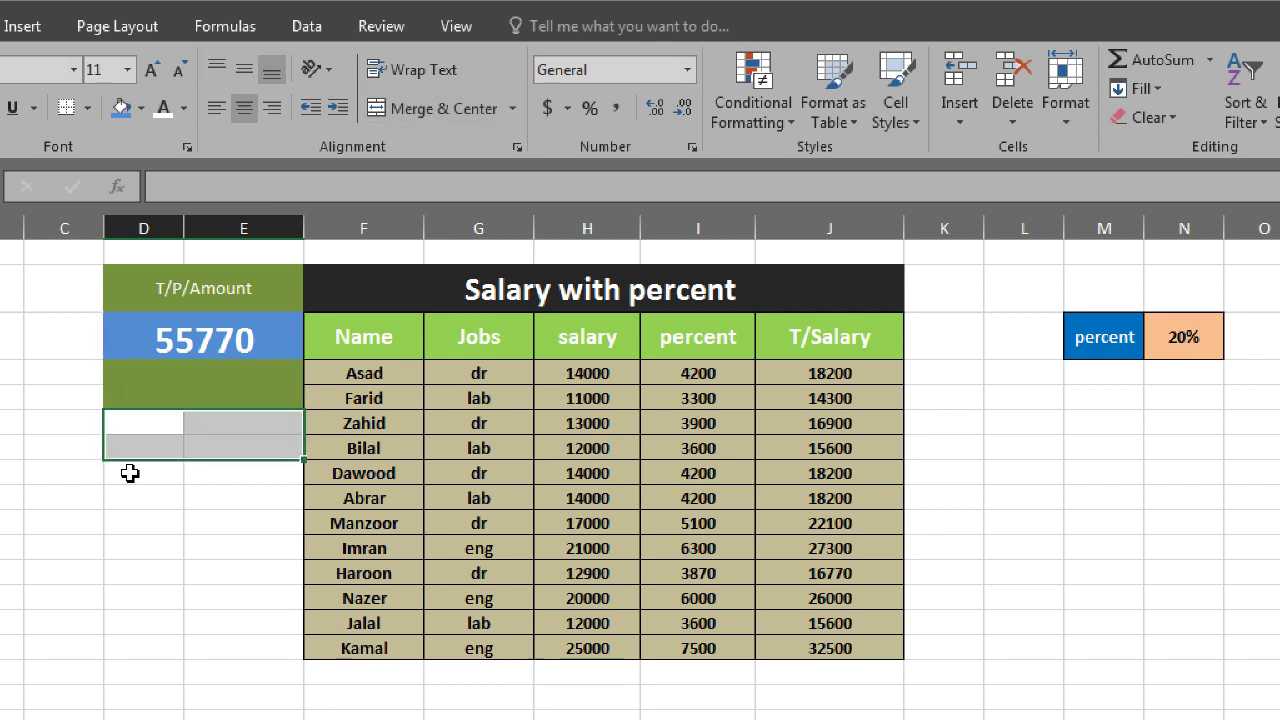
left_click_drag(140, 480, 217, 494)
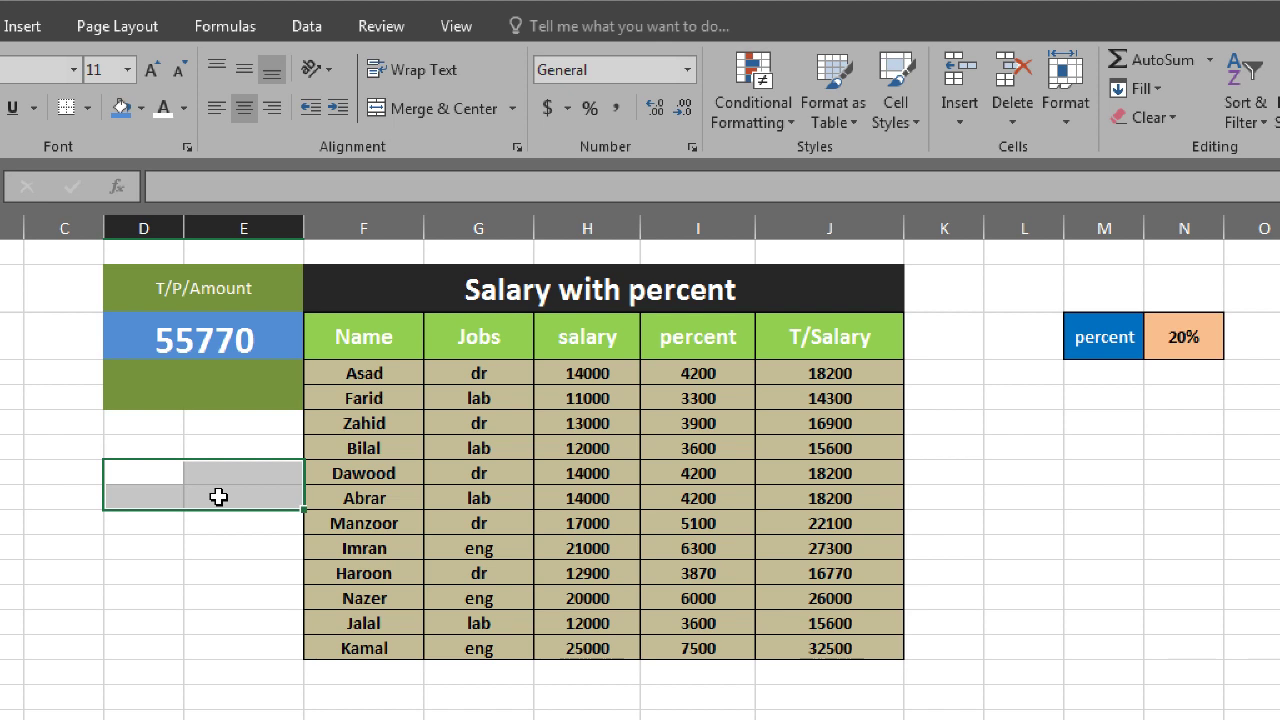
left_click(175, 438)
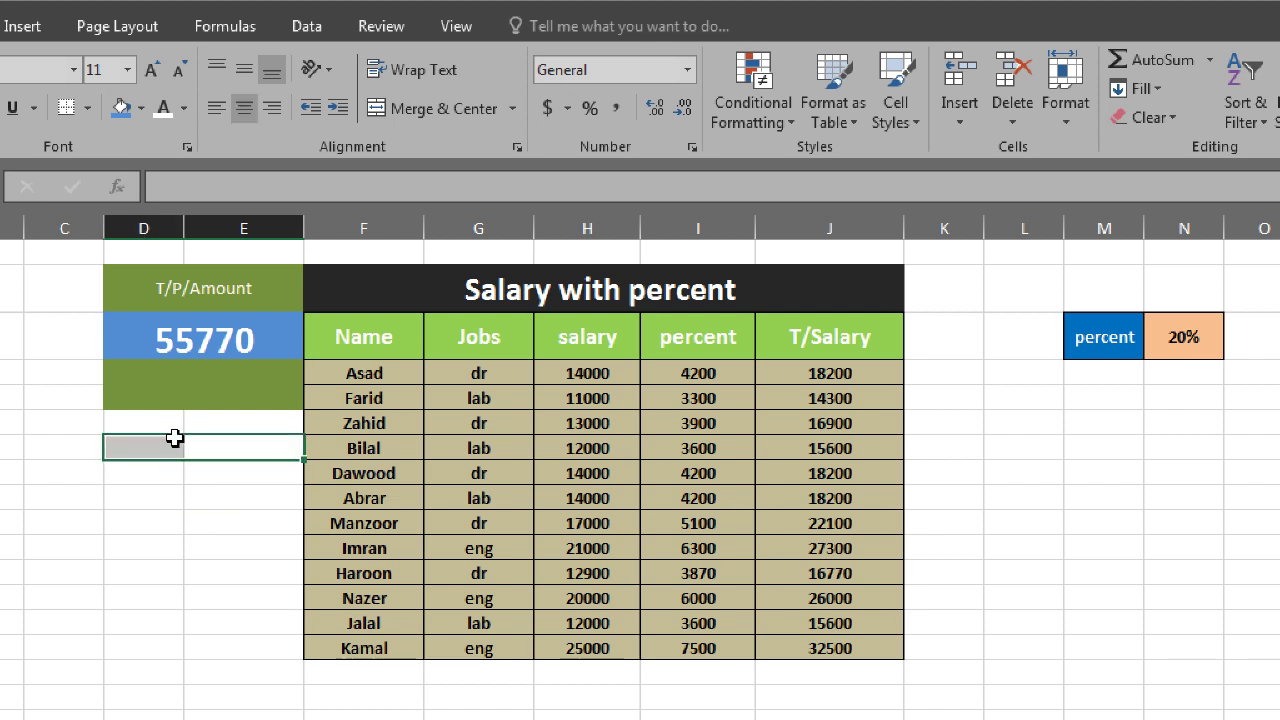
key("ctrl+z")
left_click(180, 430)
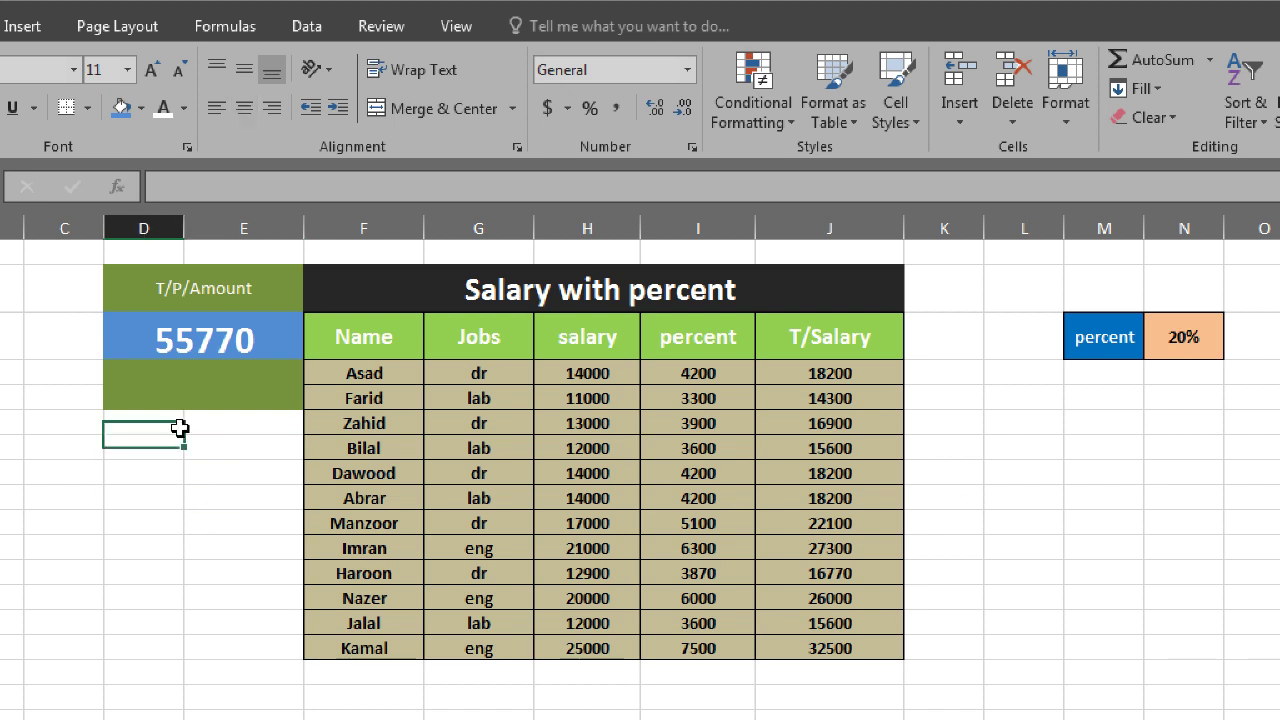
left_click_drag(180, 430, 273, 440)
left_click(418, 114)
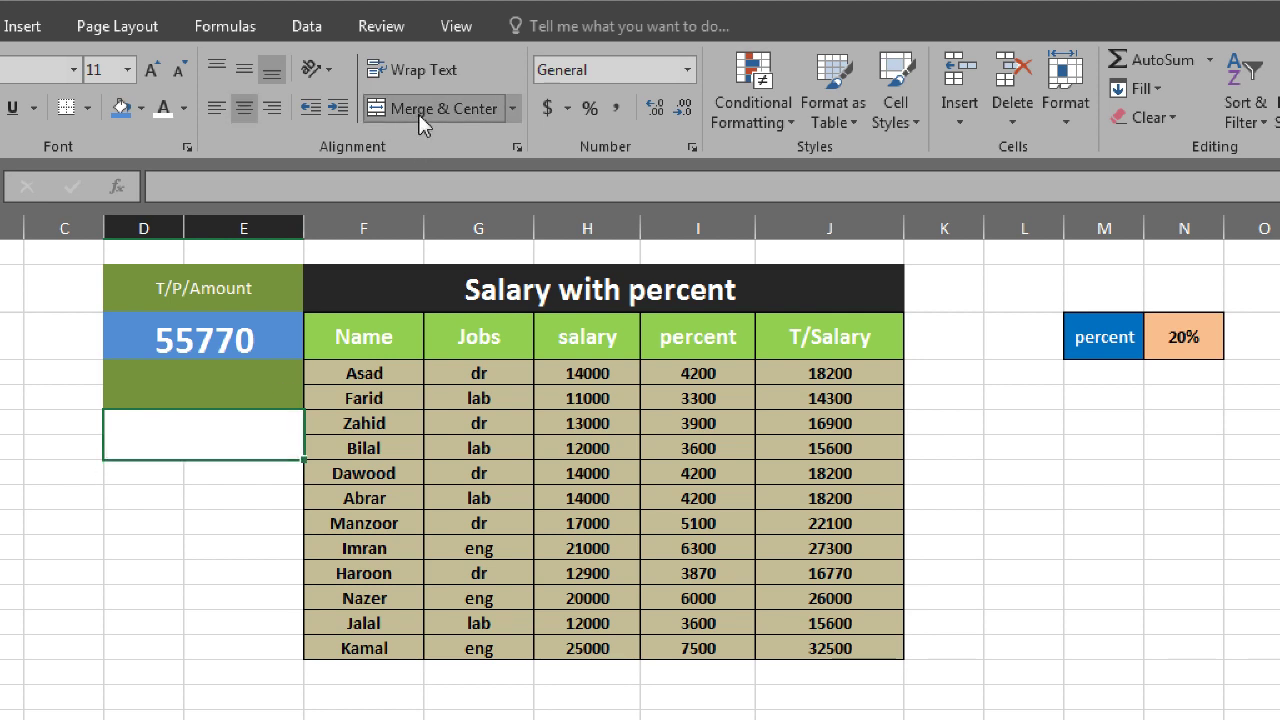
left_click(123, 109)
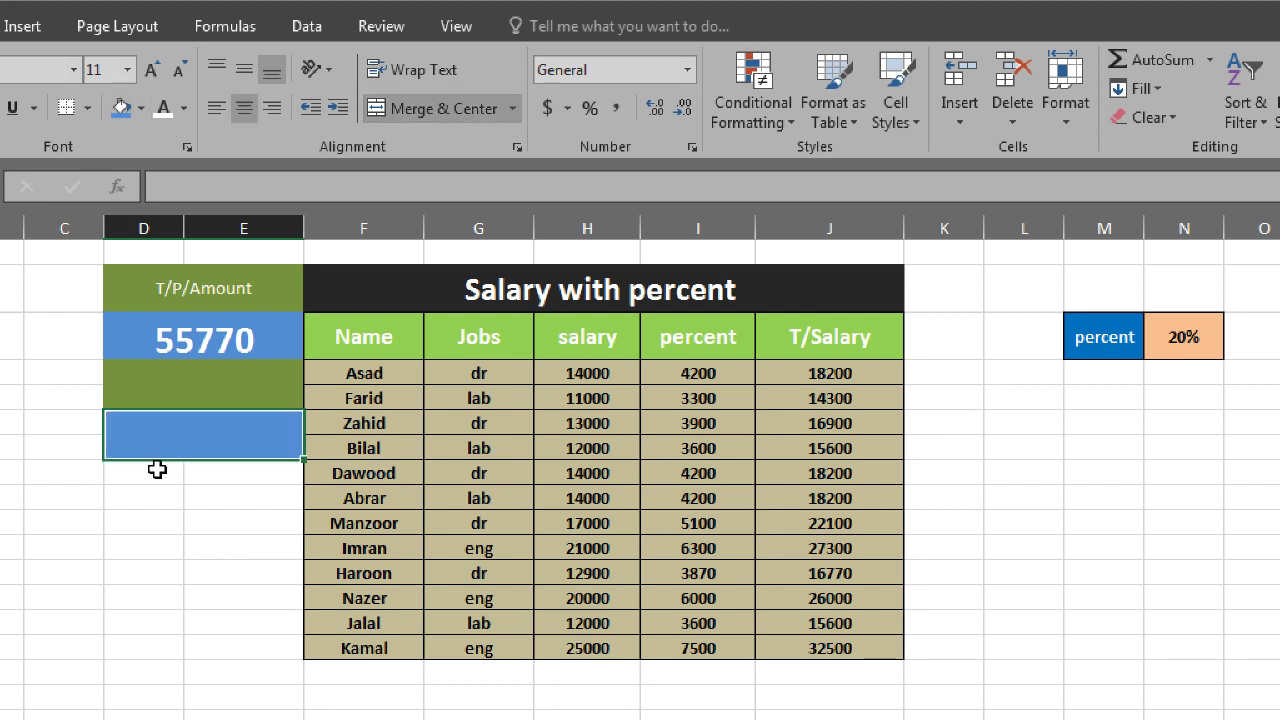
left_click(178, 536)
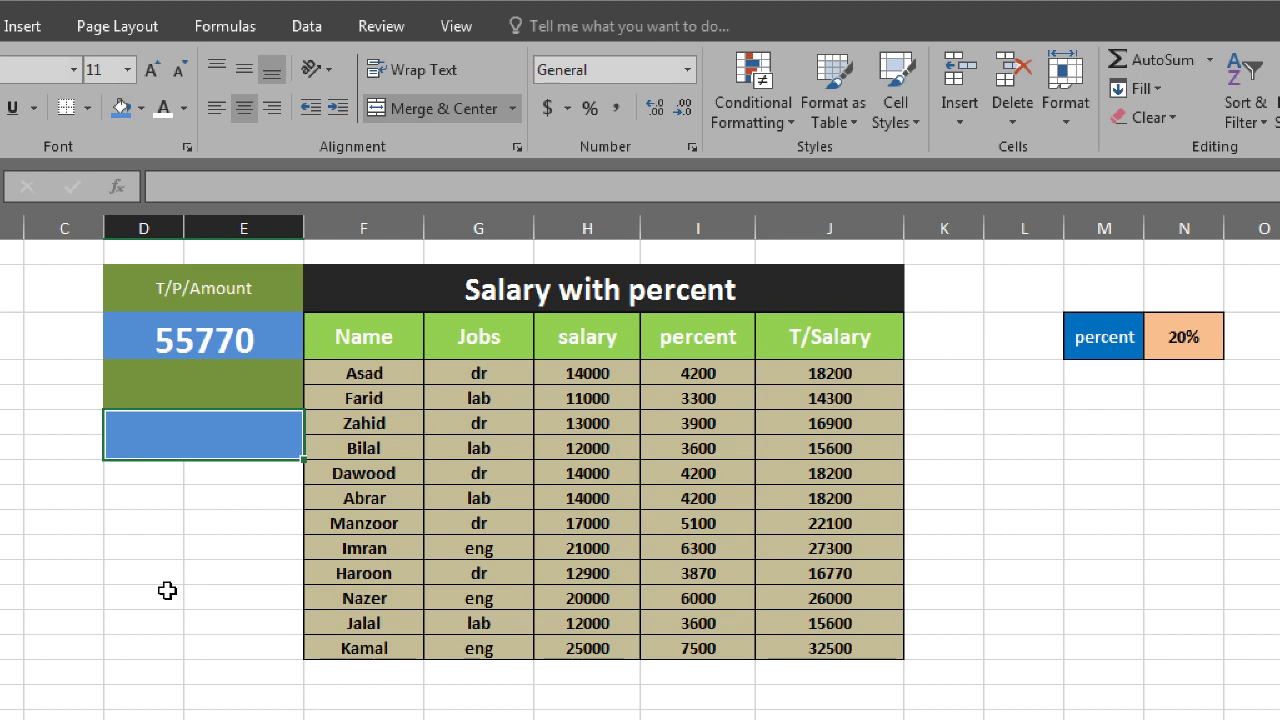
Type the label T/Salary into the olive box under the 55770 total
left_click(208, 390)
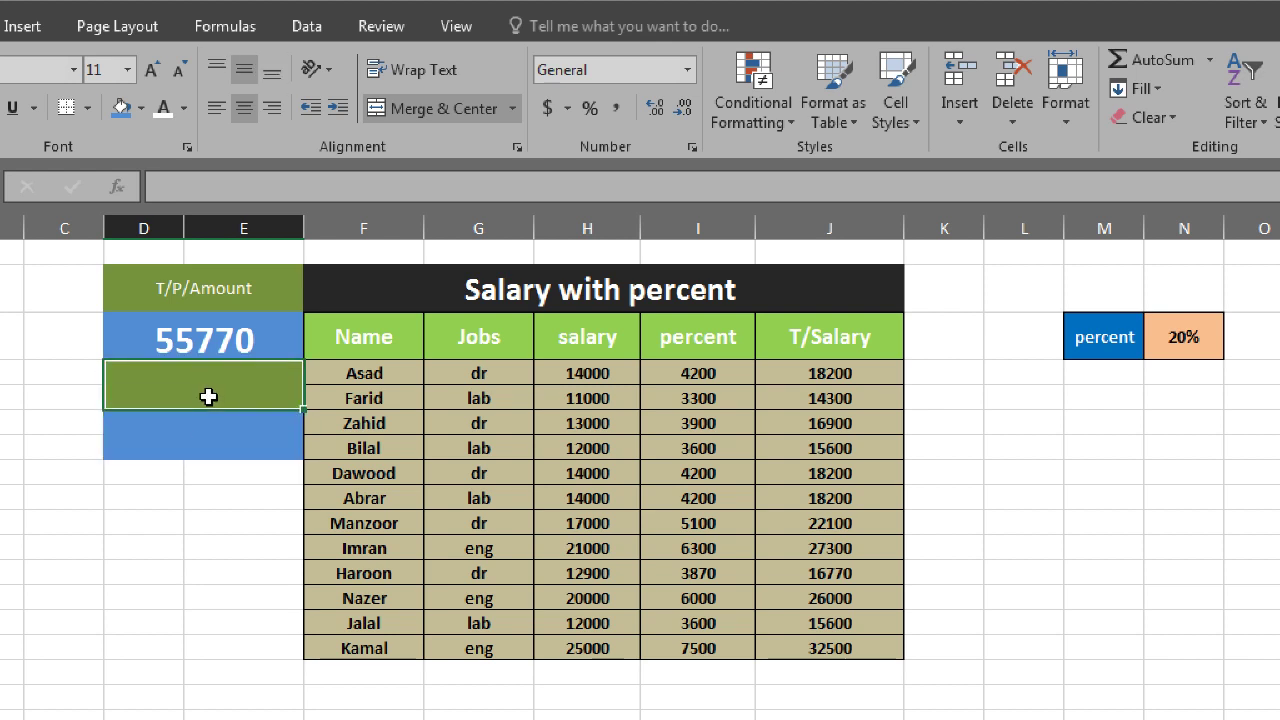
left_click_drag(803, 373, 800, 622)
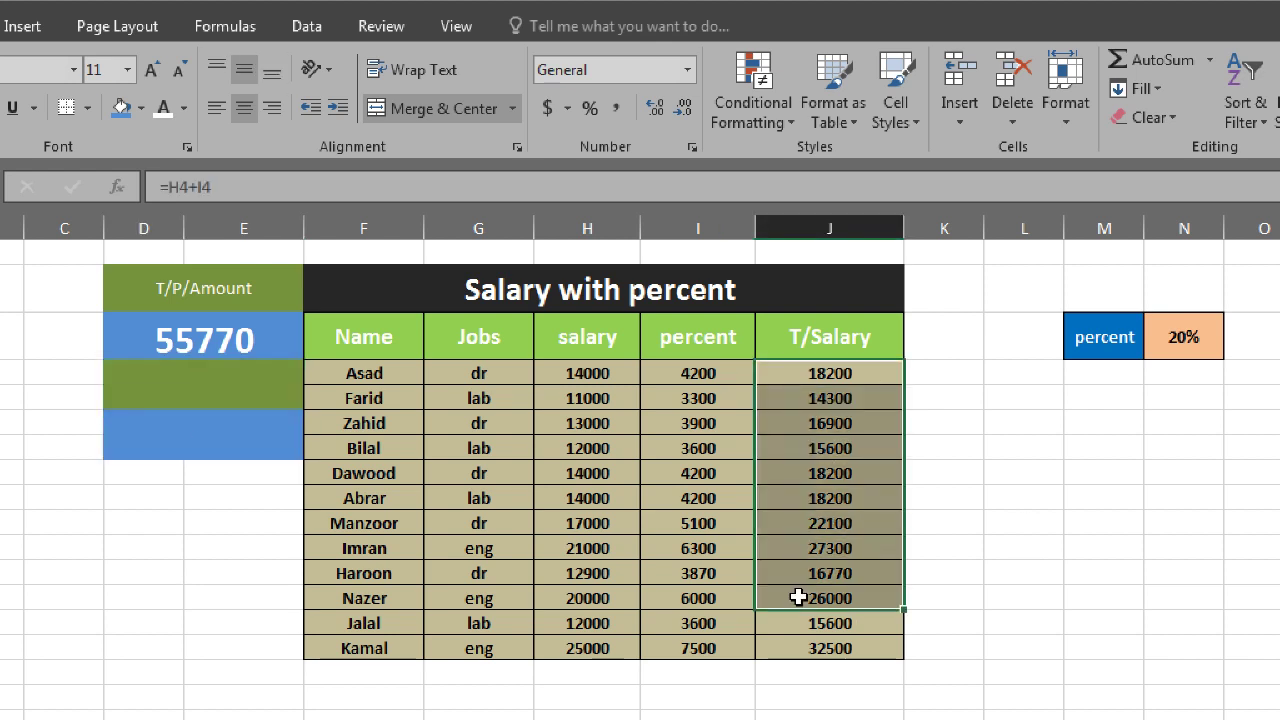
left_click(197, 387)
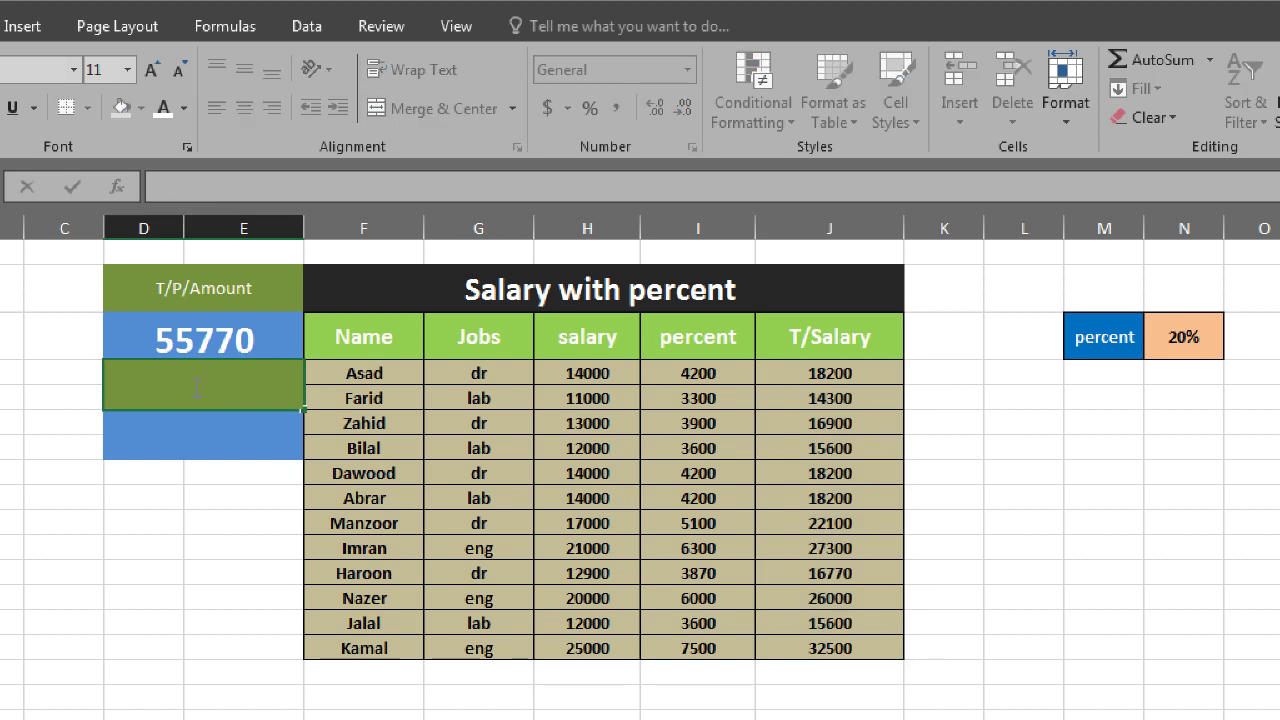
type("T/")
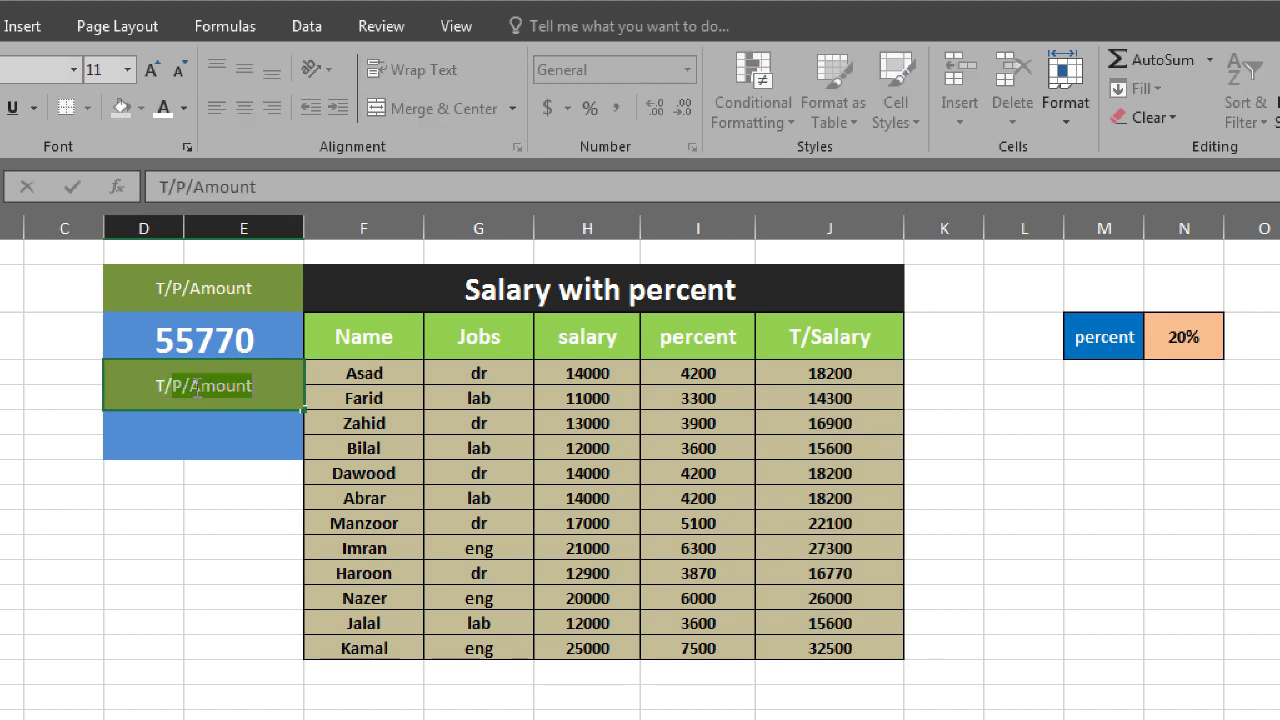
type("Salary")
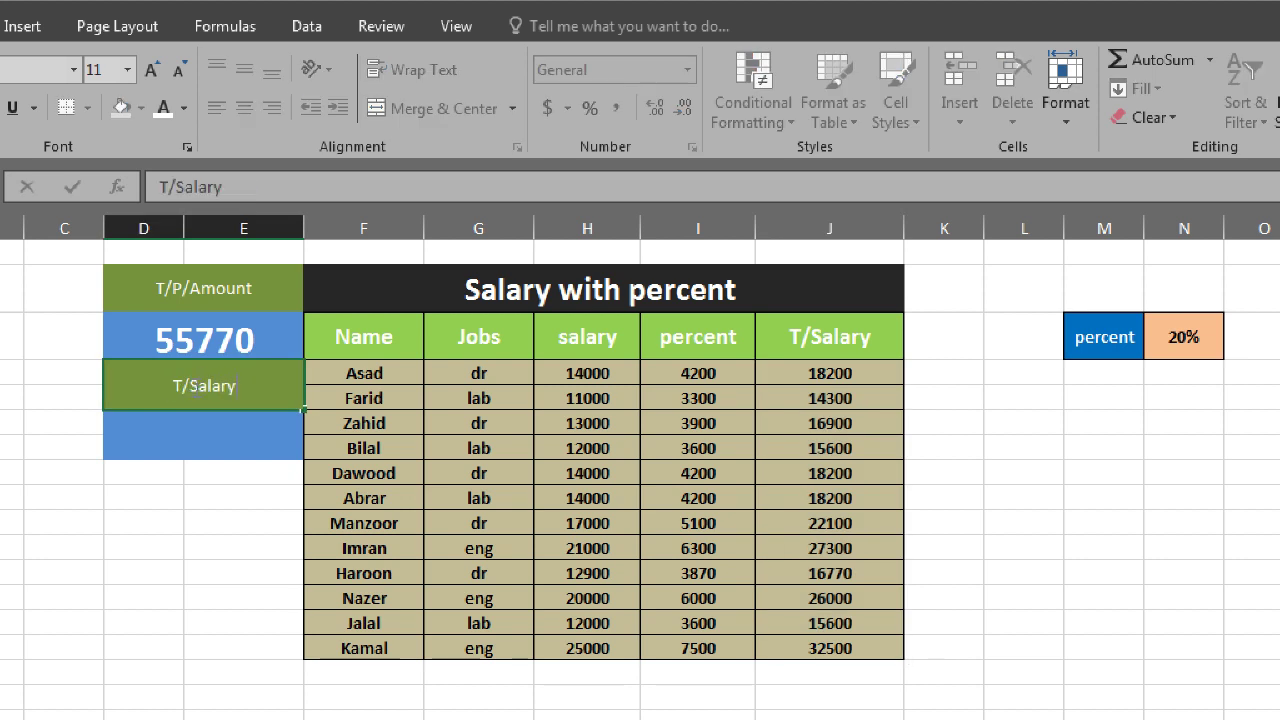
Set the blue box's font colour to Automatic and enter T/Salary in it
left_click(194, 437)
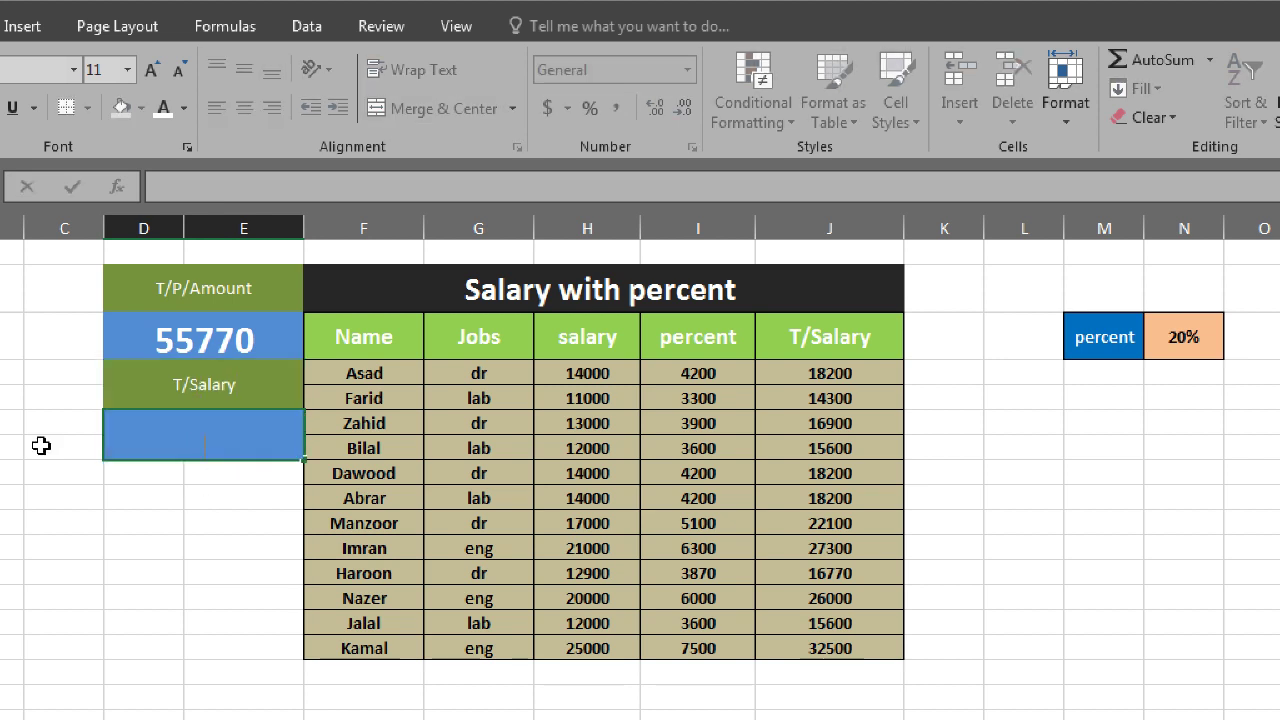
left_click(184, 108)
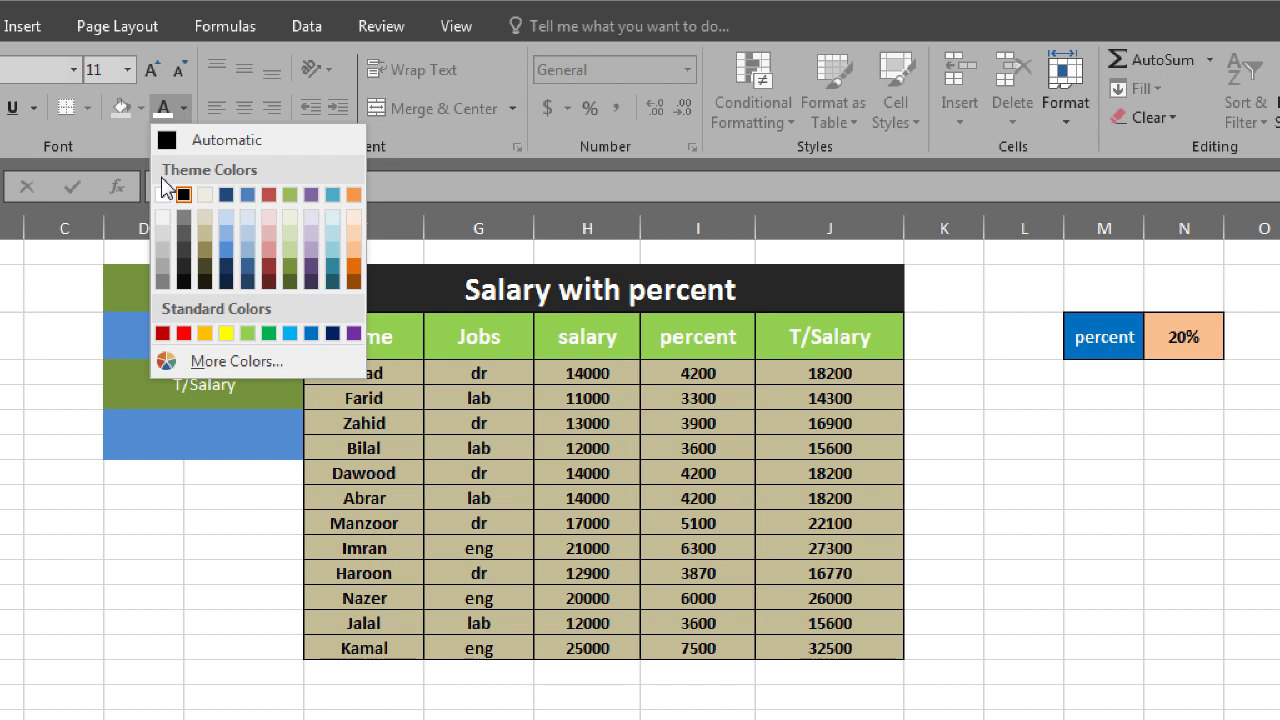
left_click(166, 140)
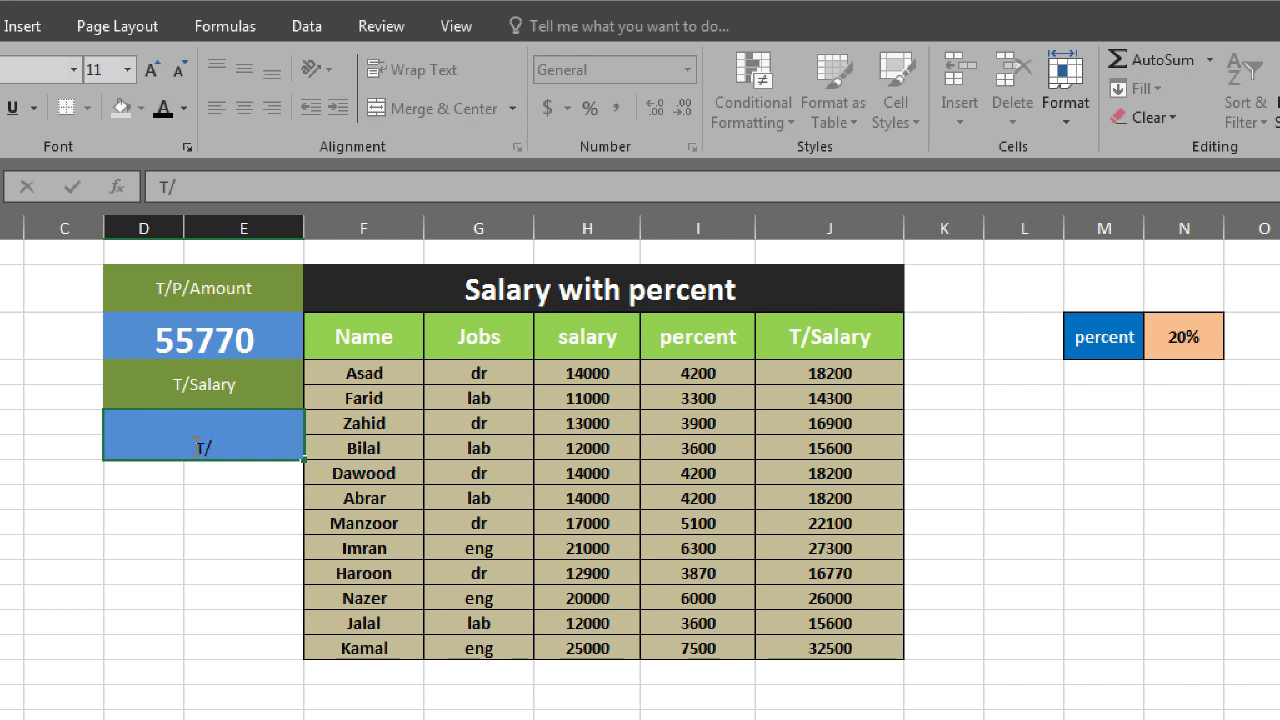
type("Salary")
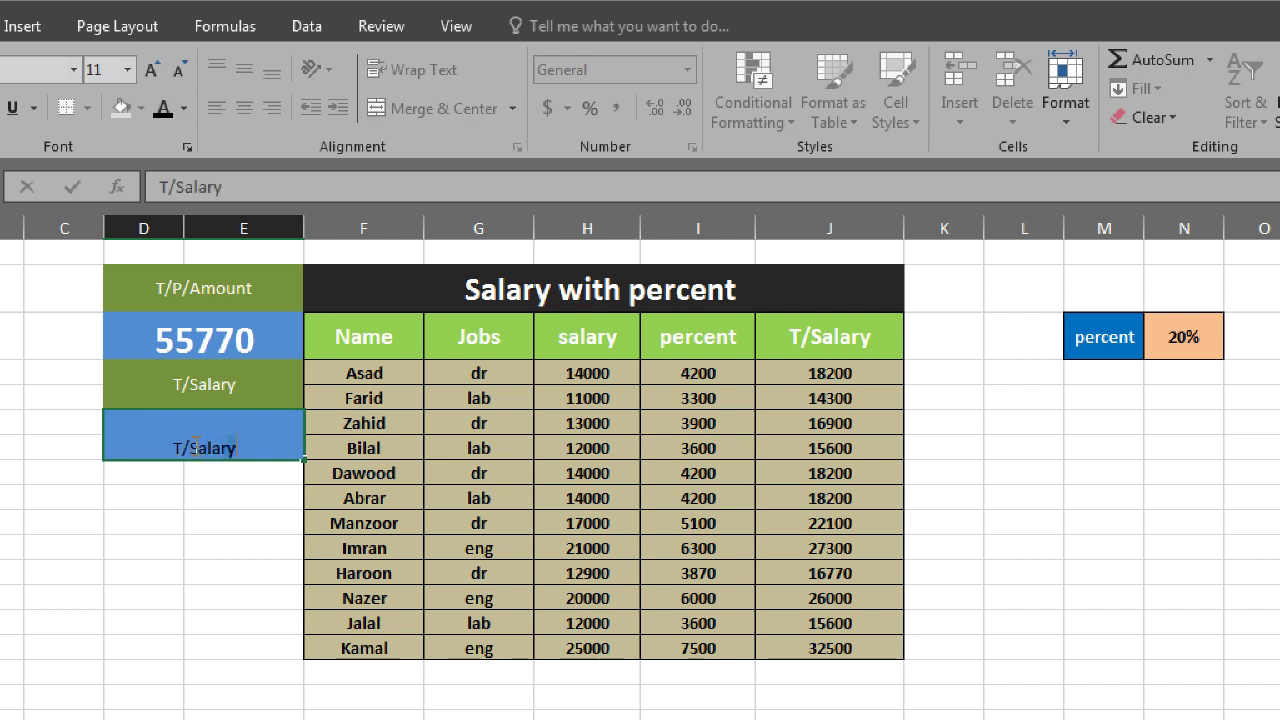
left_click(195, 530)
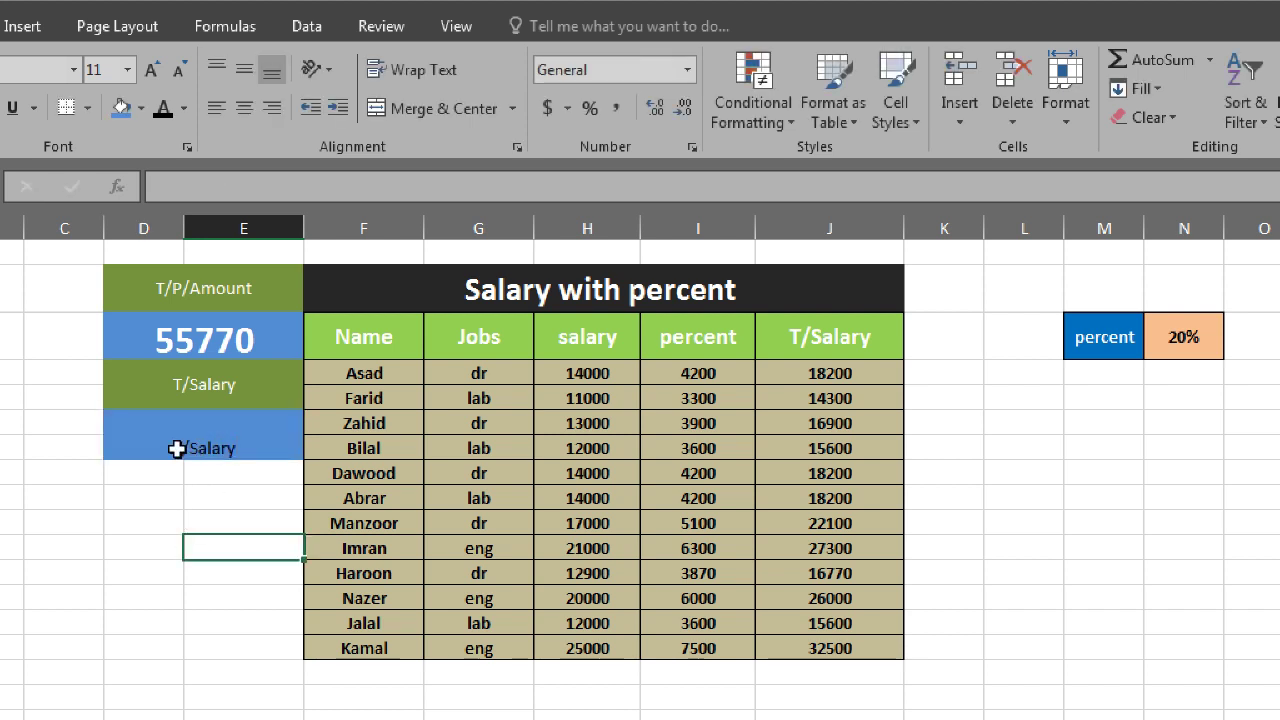
Make the blue box's text bold, vertically centred and 18 pt, then clear its leftover text
left_click(134, 422)
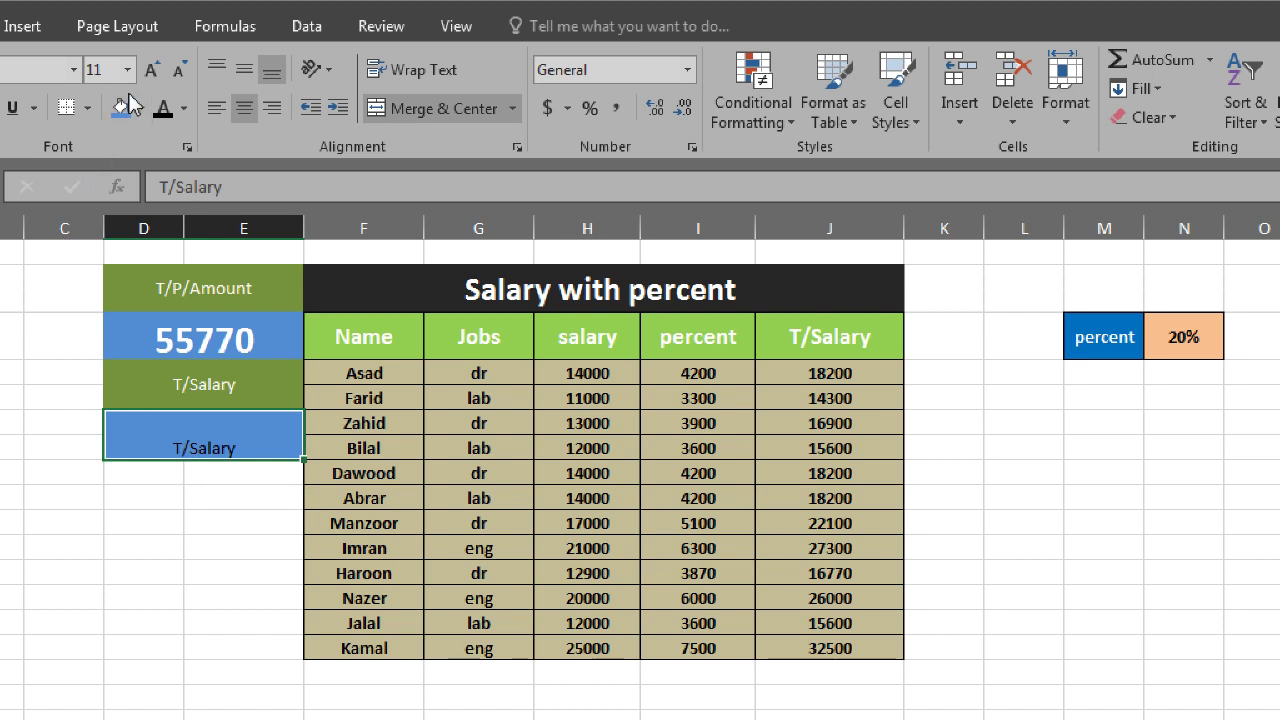
left_click(246, 76)
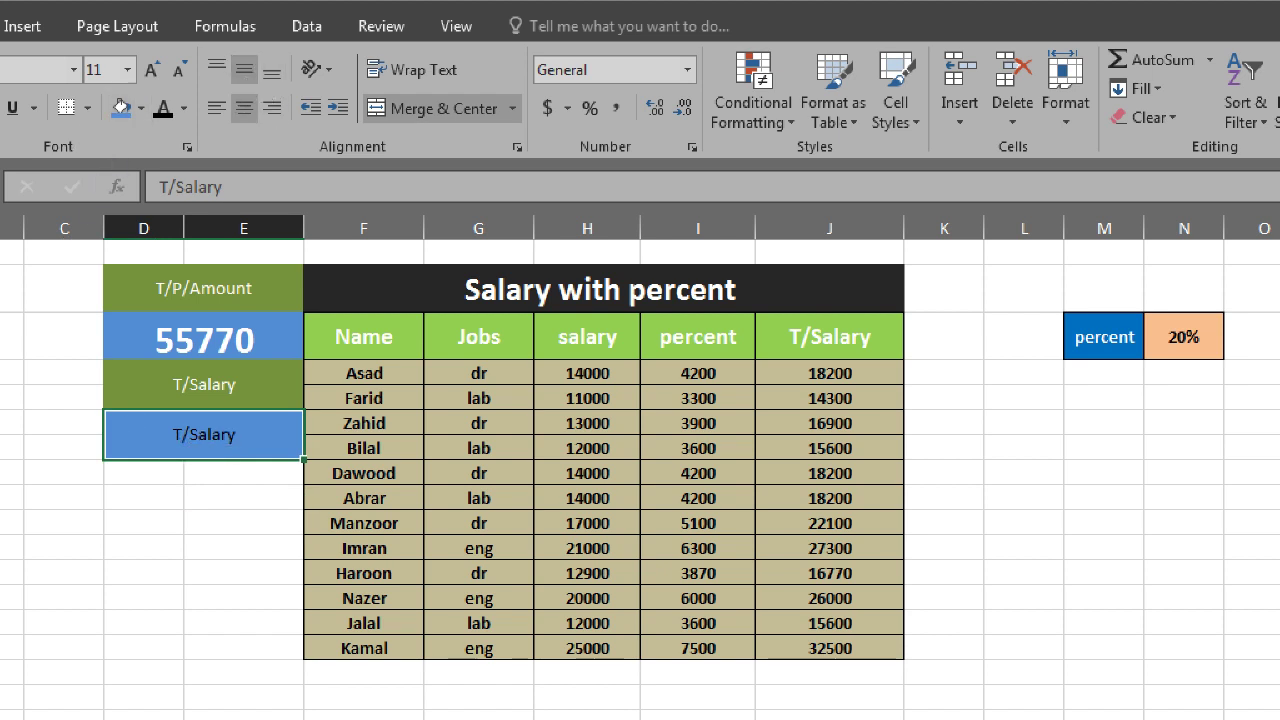
key("ctrl+b")
left_click(150, 78)
left_click(147, 78)
left_click(147, 78)
left_click(147, 78)
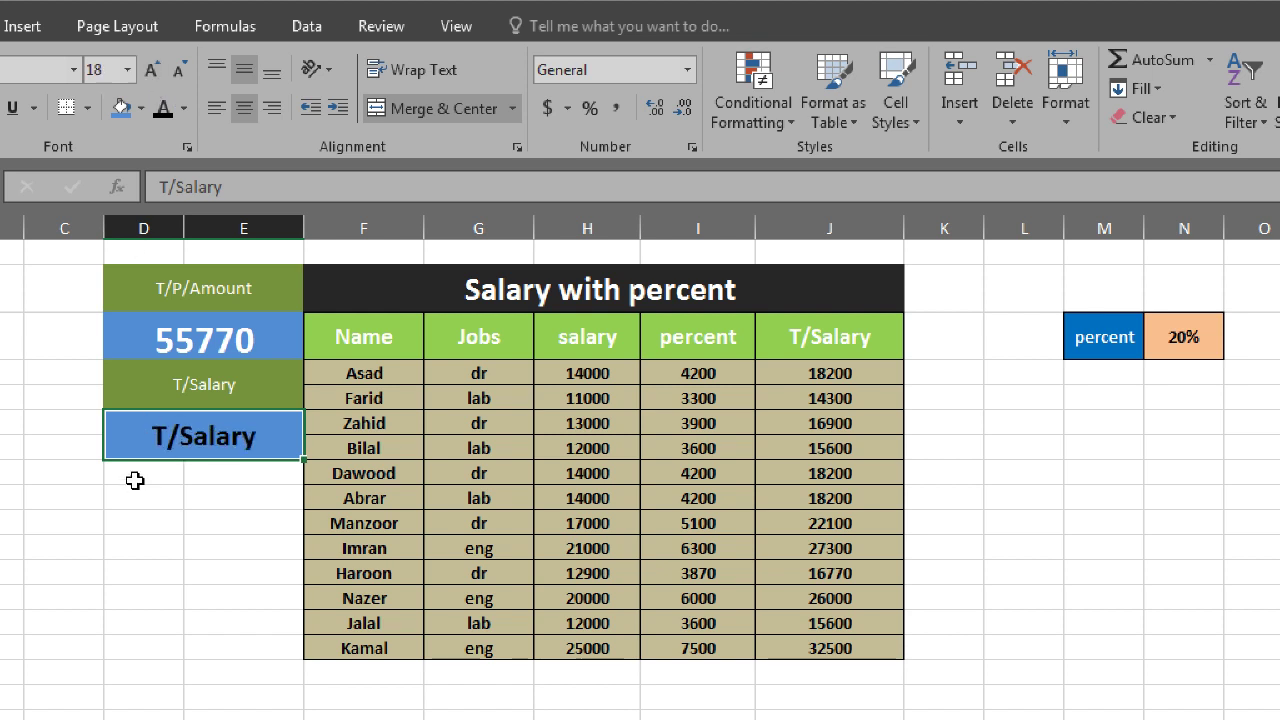
double_click(246, 436)
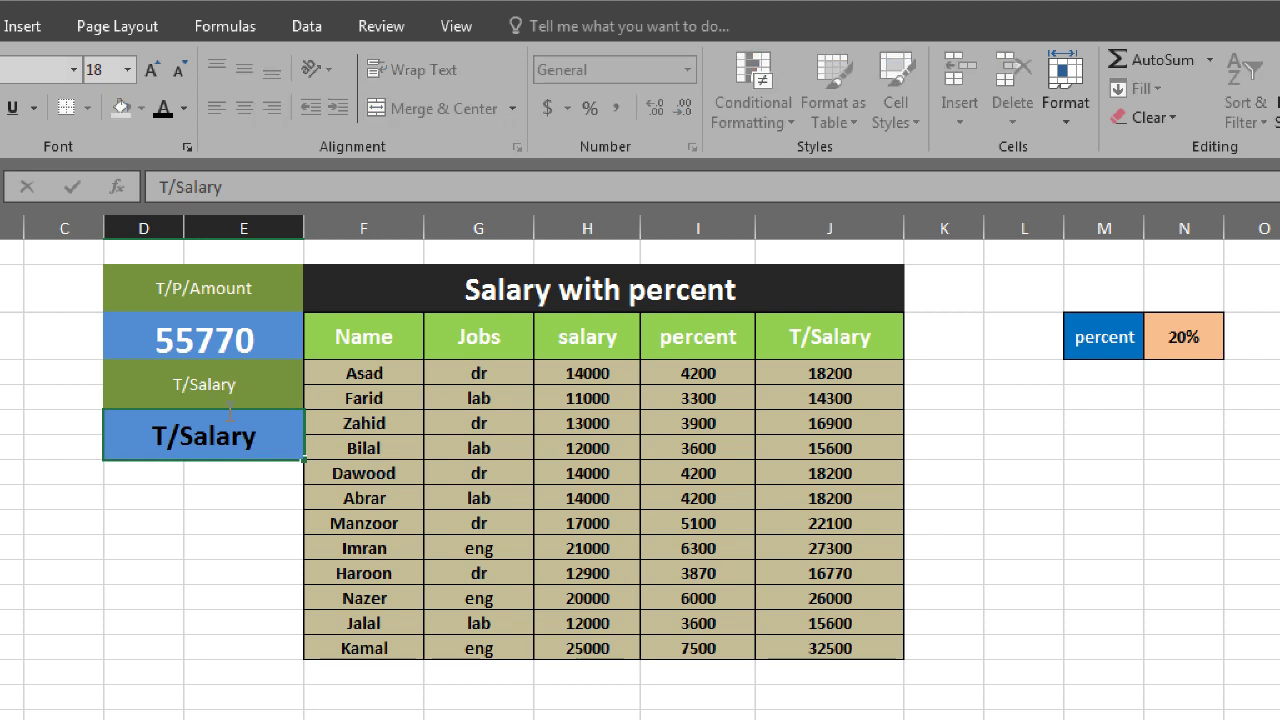
key("BackSpace")
key("BackSpace")
key("BackSpace")
key("BackSpace")
key("BackSpace")
key("BackSpace")
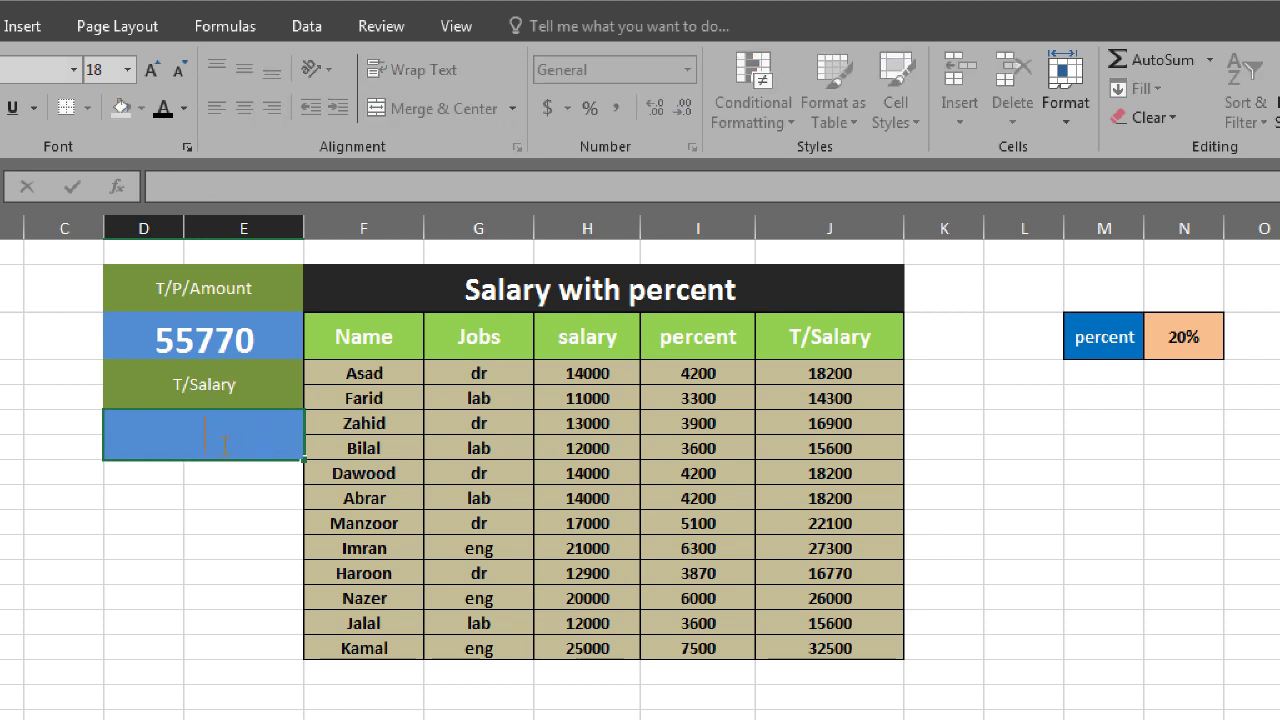
Review the T/Salary column values and the 55770 formula before returning to the empty box
left_click_drag(791, 340, 791, 485)
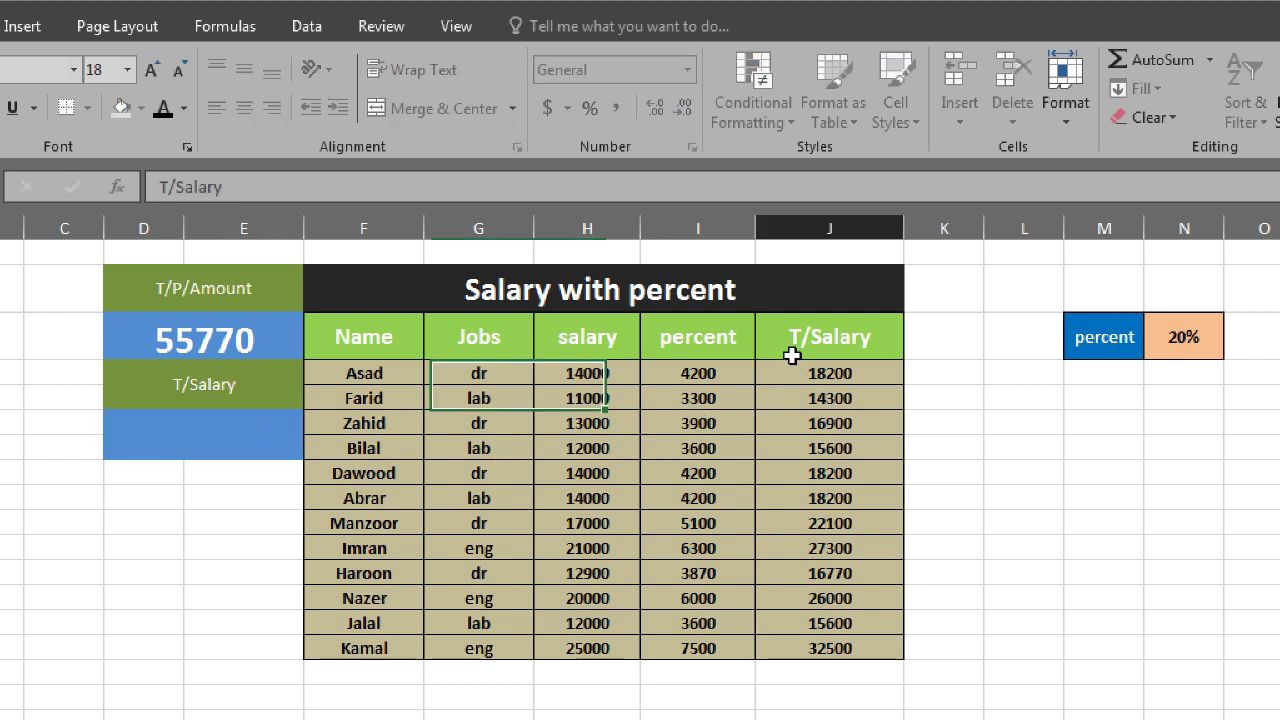
left_click_drag(770, 548, 763, 590)
left_click(195, 345)
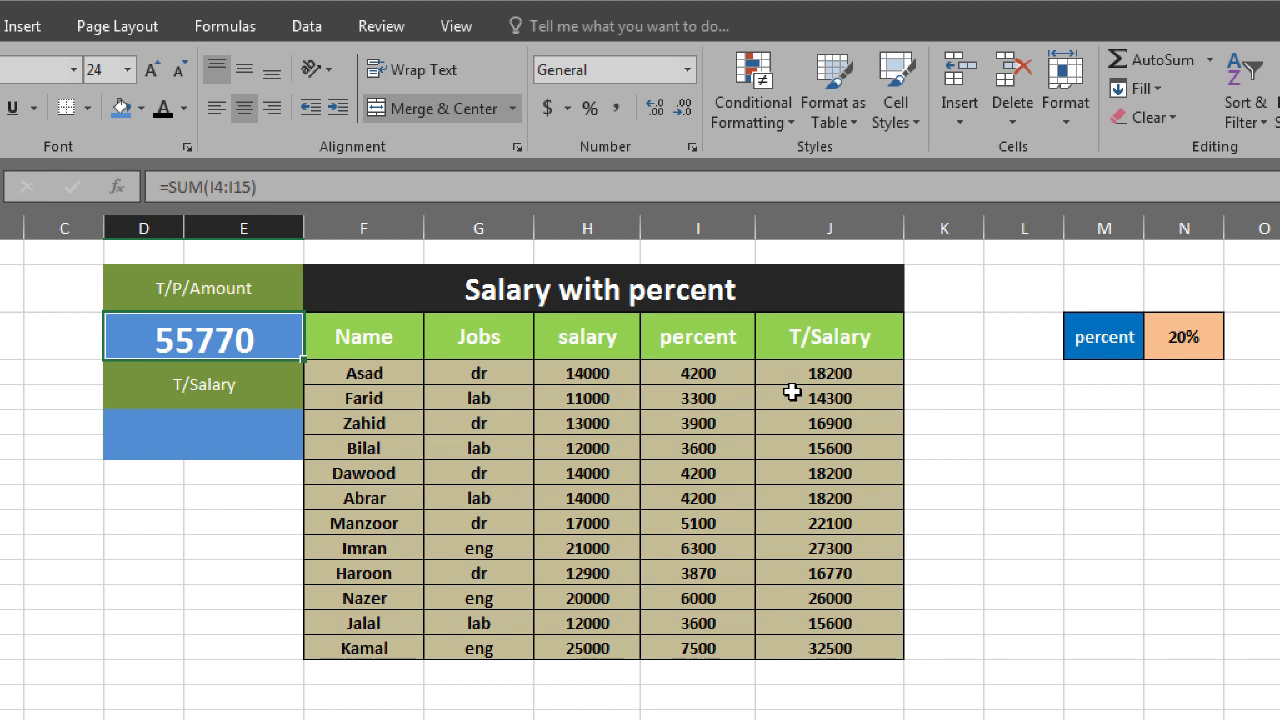
left_click(199, 432)
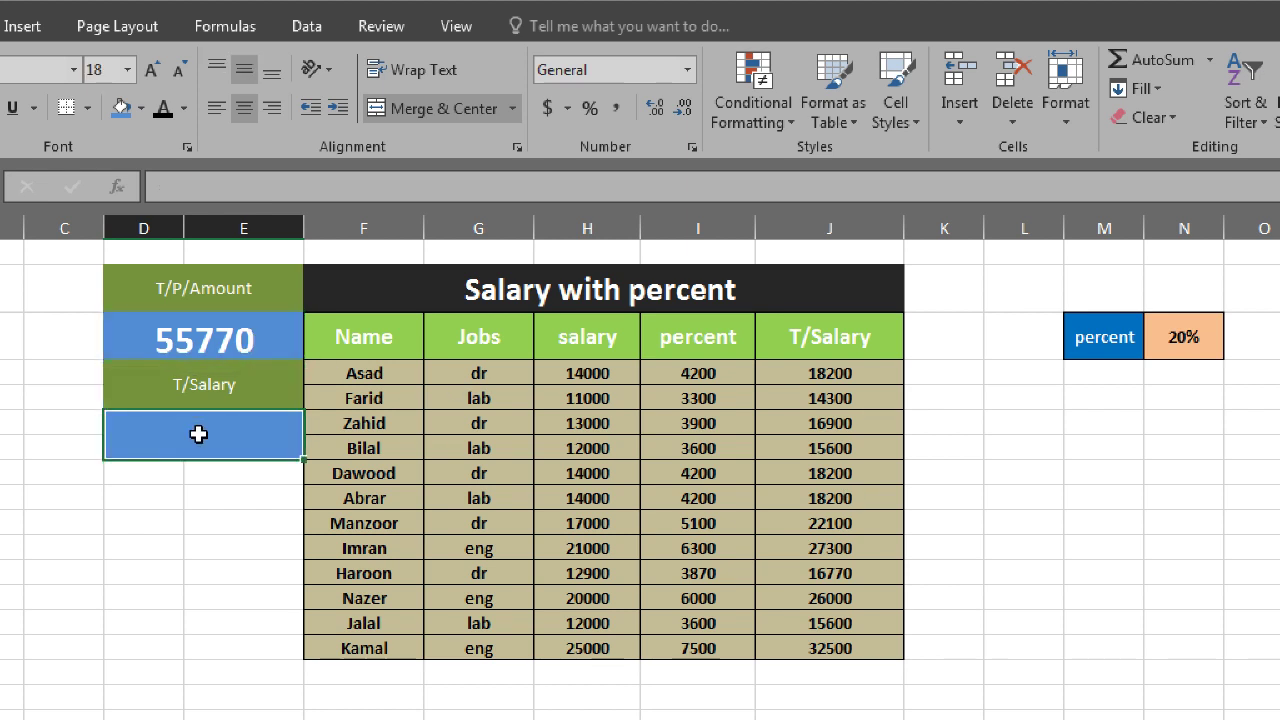
left_click_drag(822, 372, 791, 651)
left_click(248, 445)
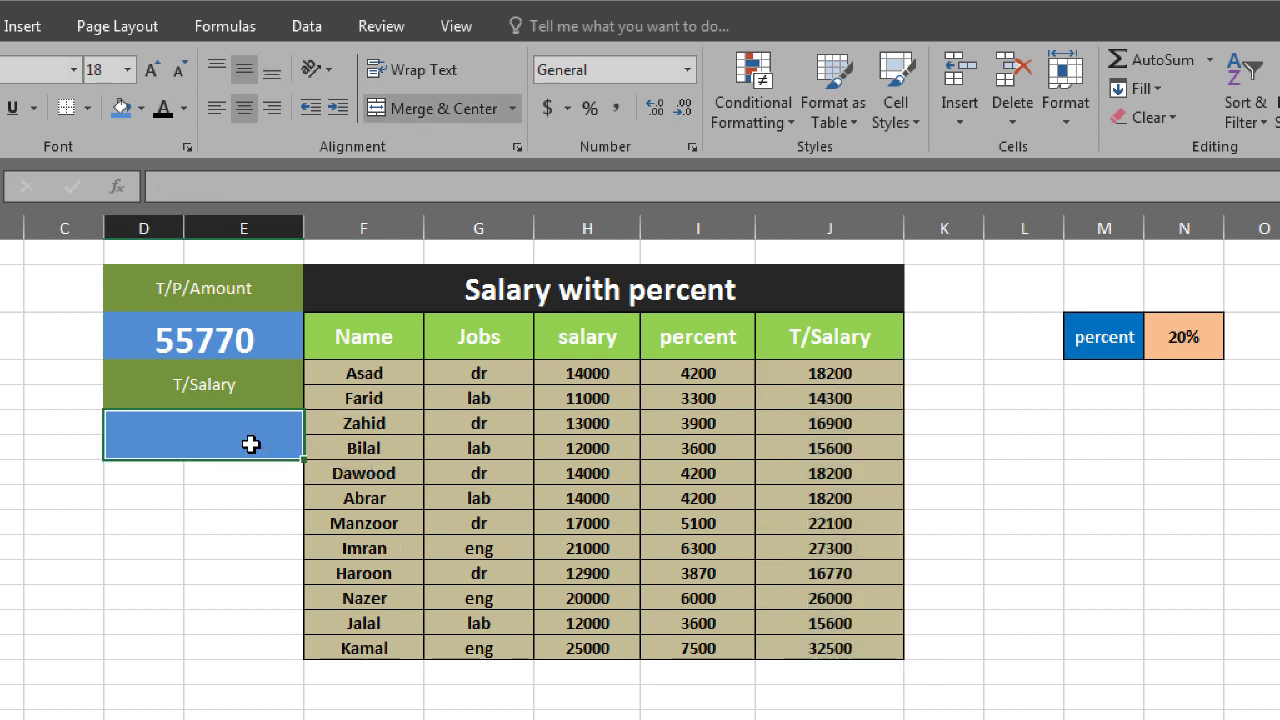
Enter =SUM(J4:J15) in the box, fixing a misspelled =sun, to total 241670
type("=")
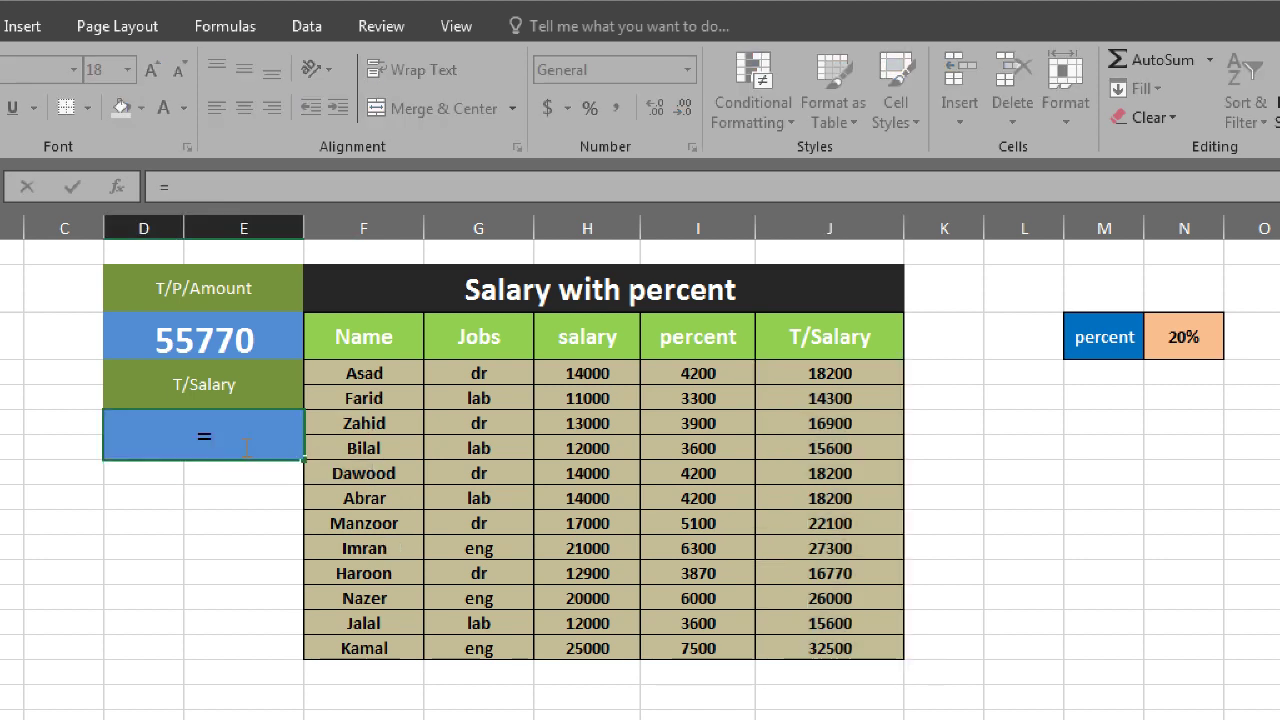
type("su")
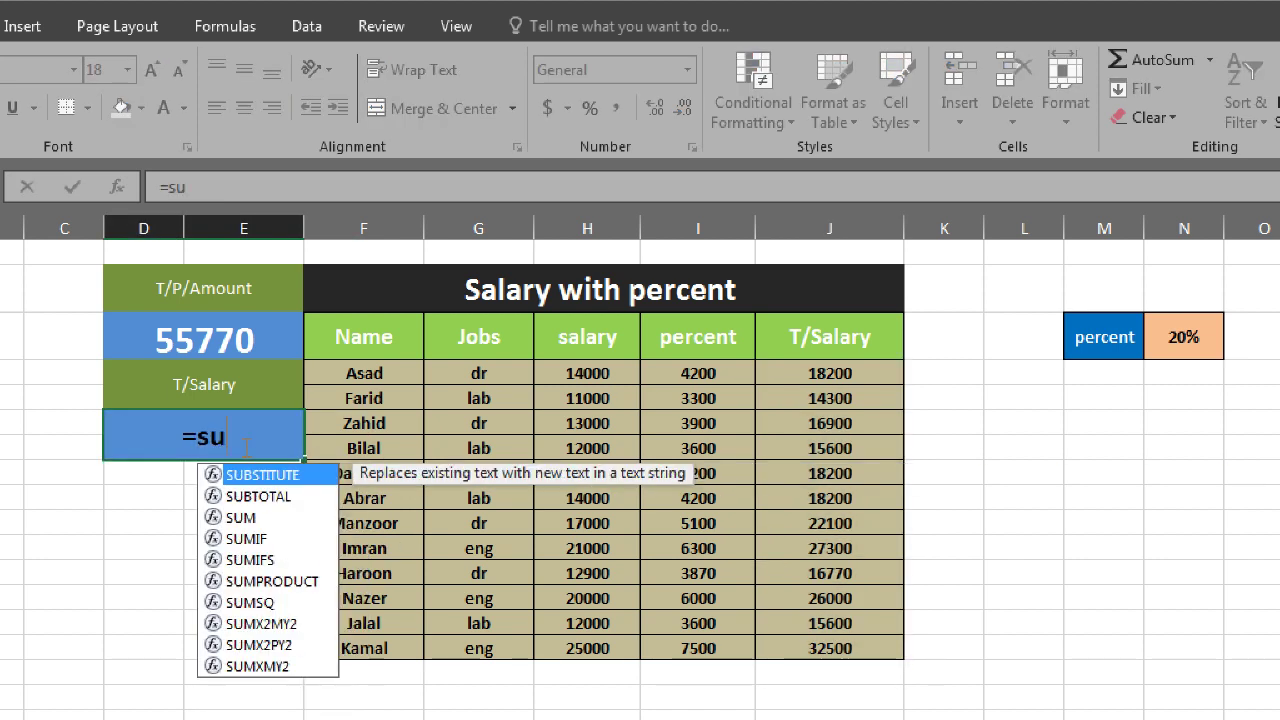
type("n")
key("Tab")
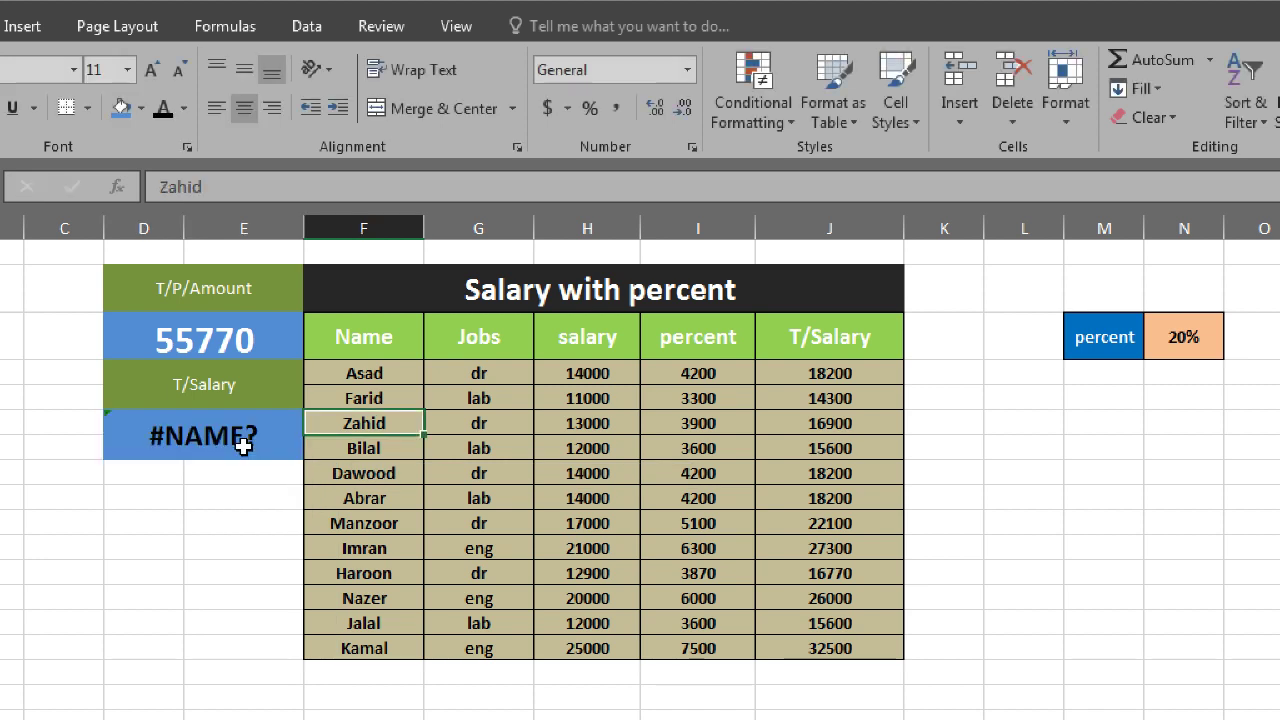
left_click(255, 436)
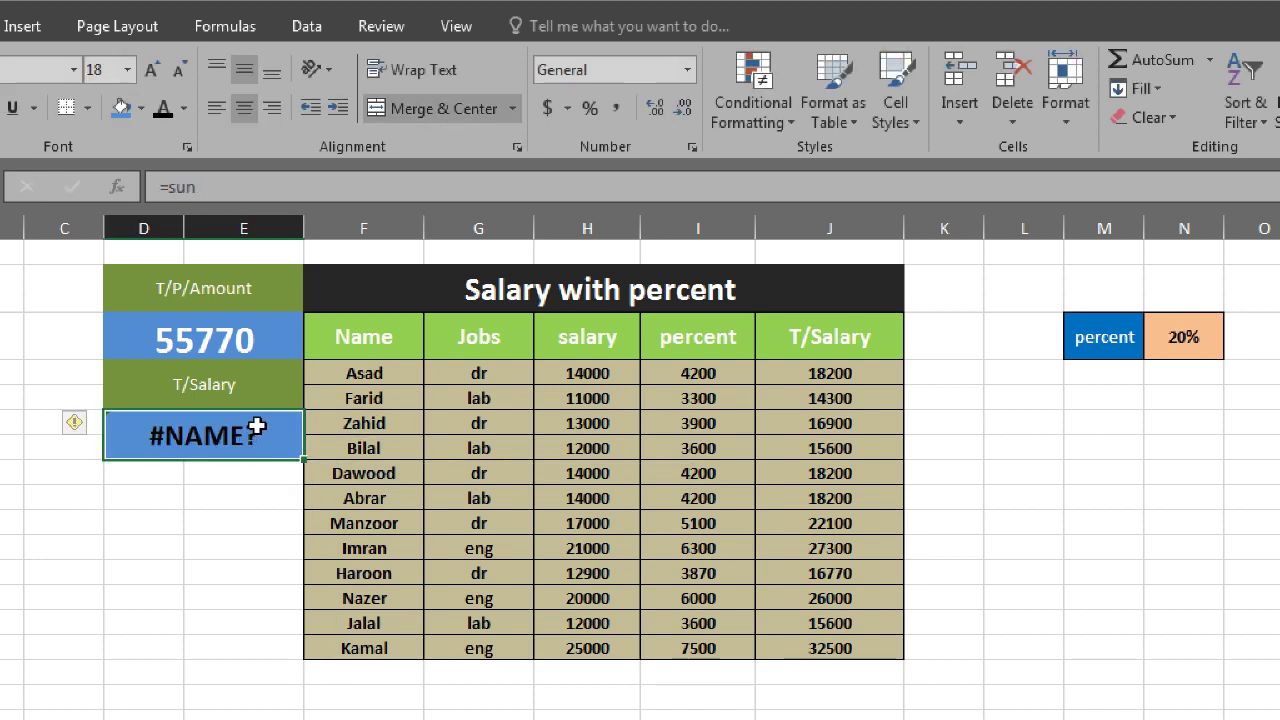
key("BackSpace")
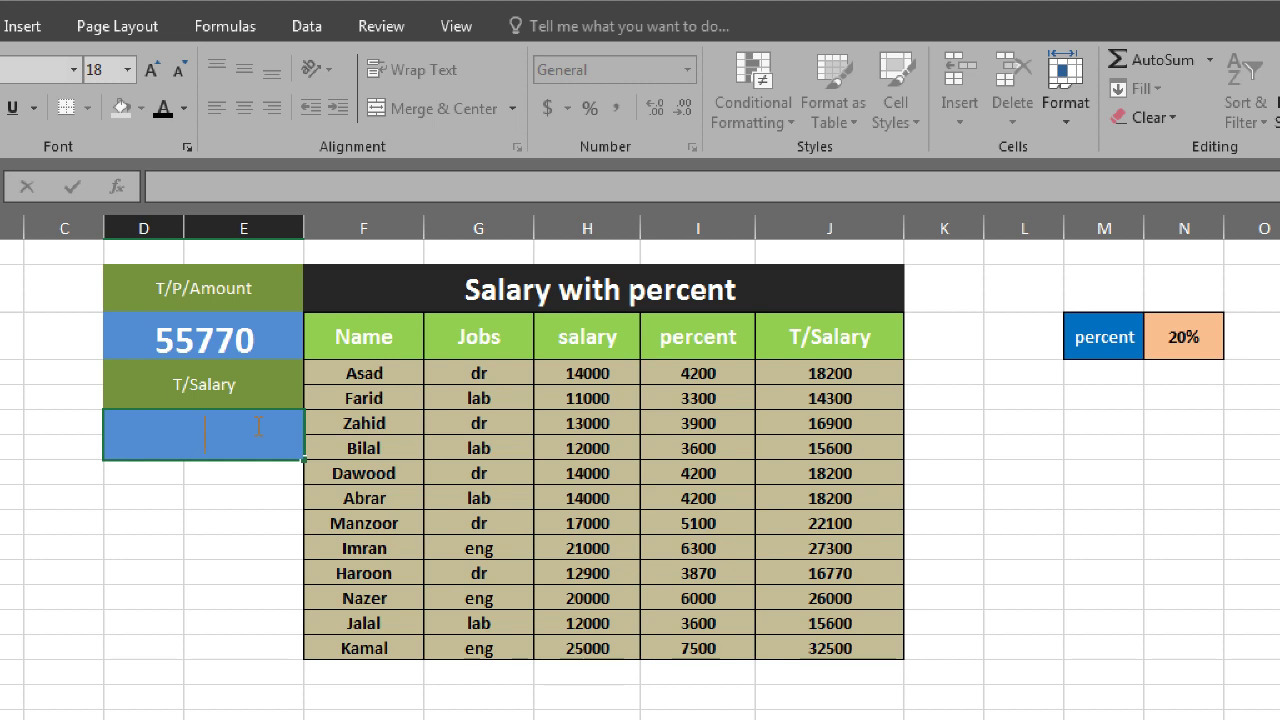
type("=s")
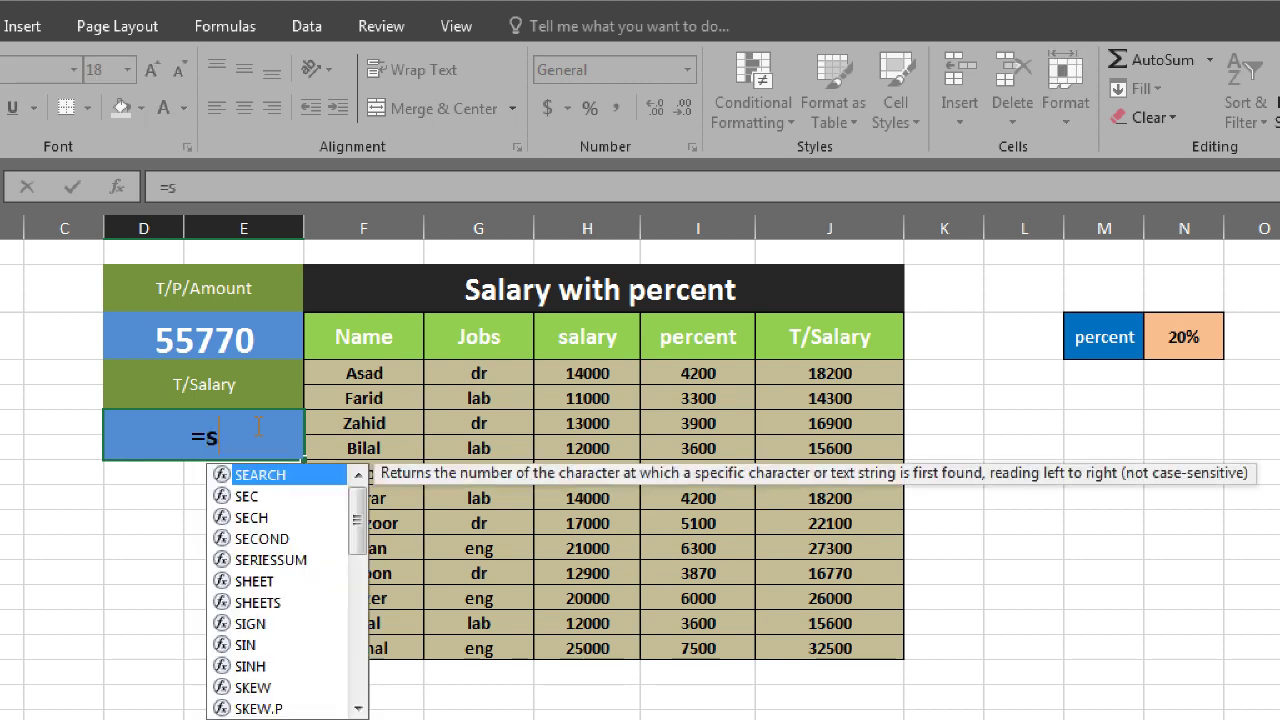
type("um")
key("Tab")
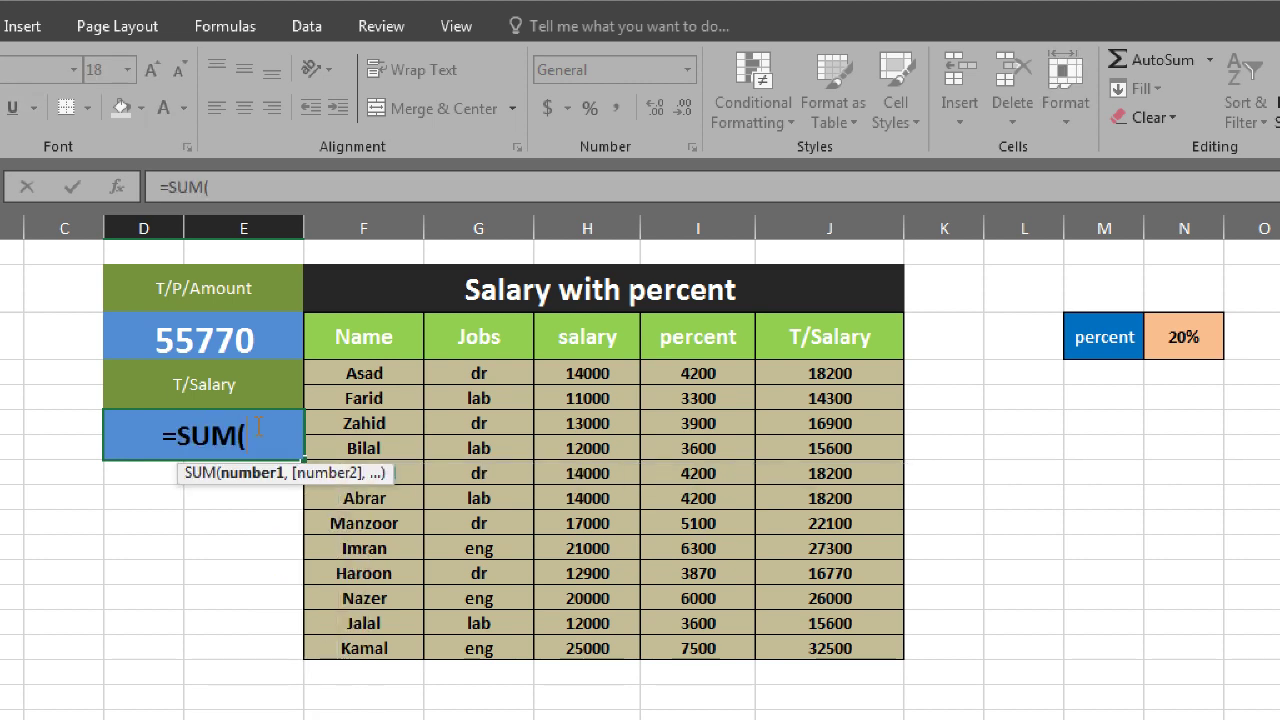
left_click_drag(814, 372, 829, 643)
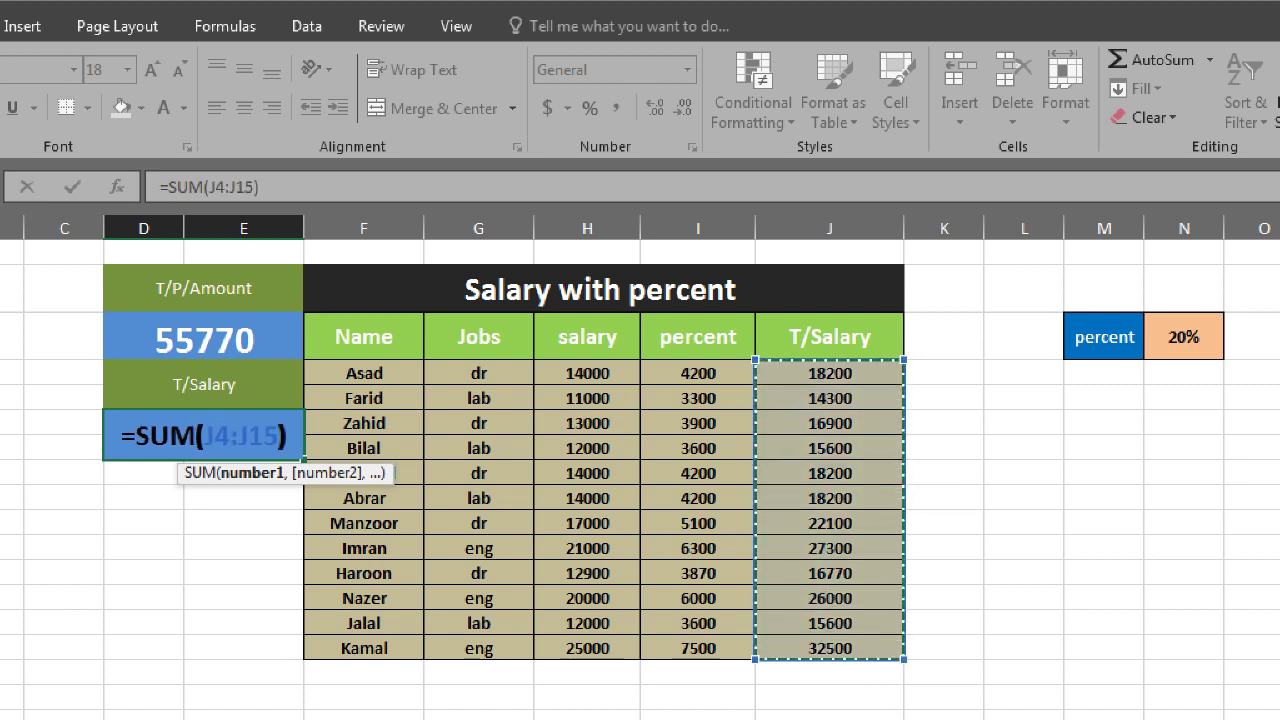
key("Return")
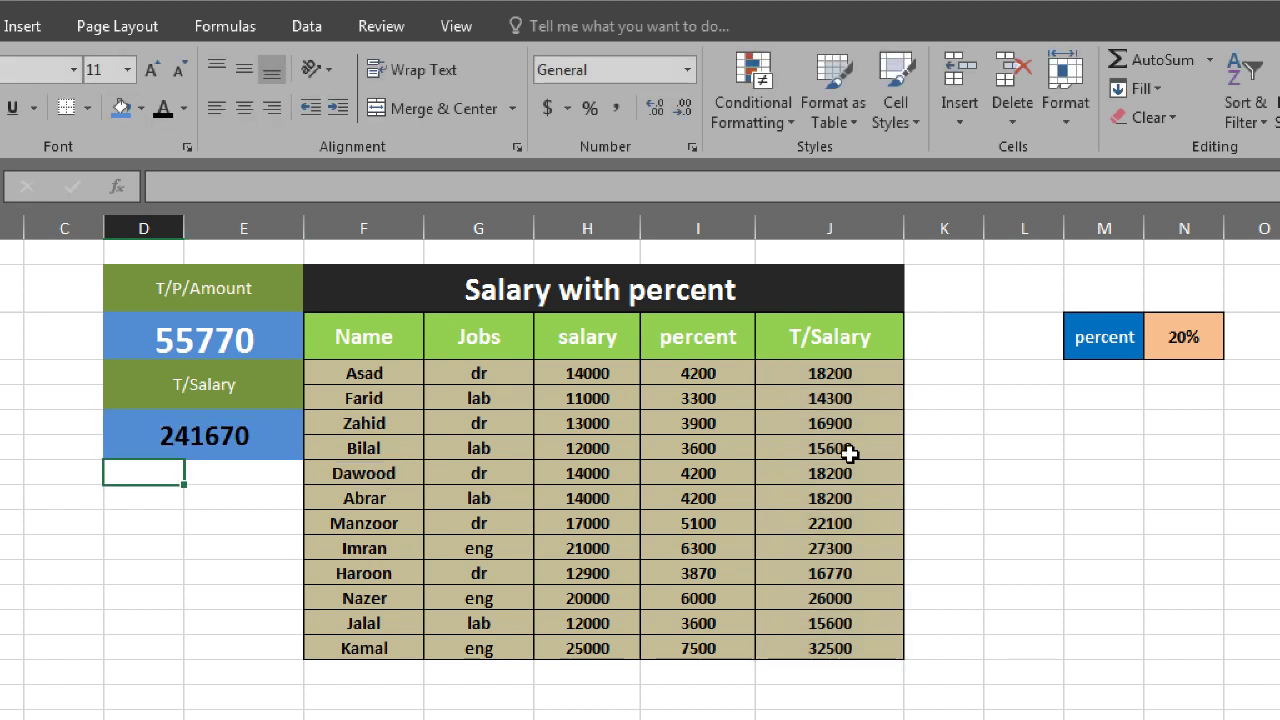
Enlarge the 241670 total to 24-point text
left_click_drag(816, 373, 817, 672)
left_click(221, 445)
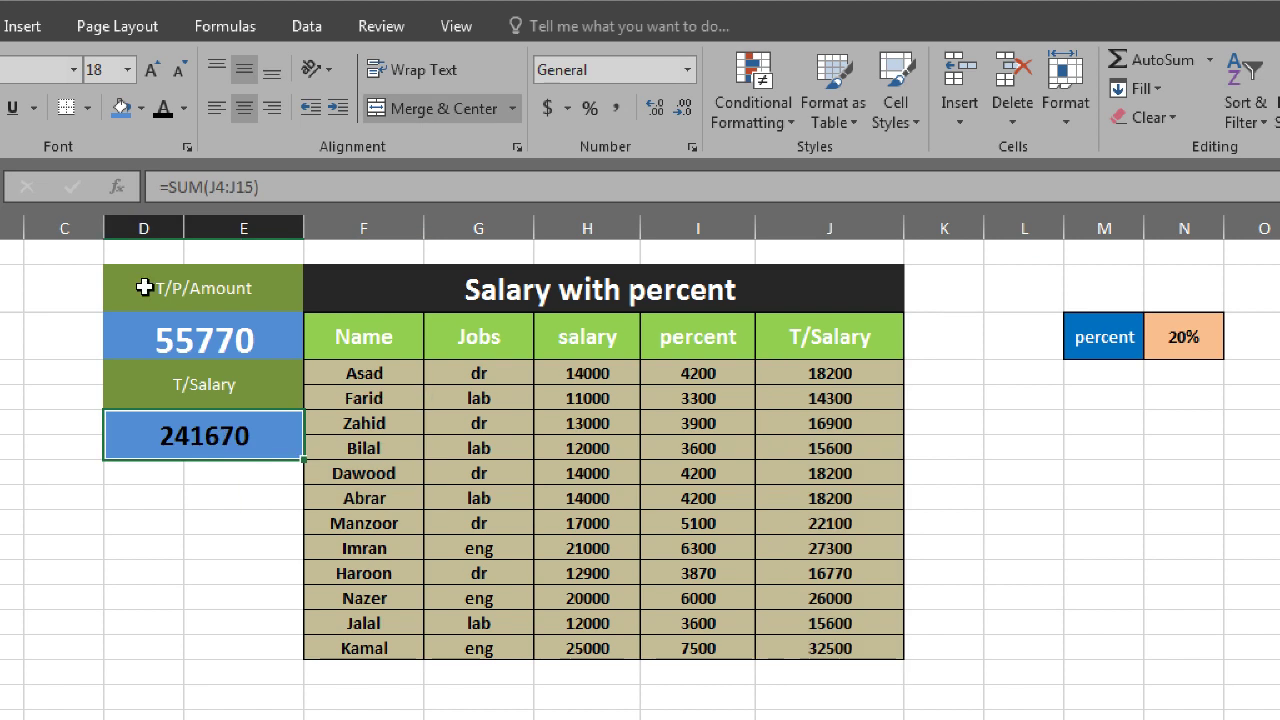
left_click(149, 79)
left_click(149, 79)
left_click(149, 79)
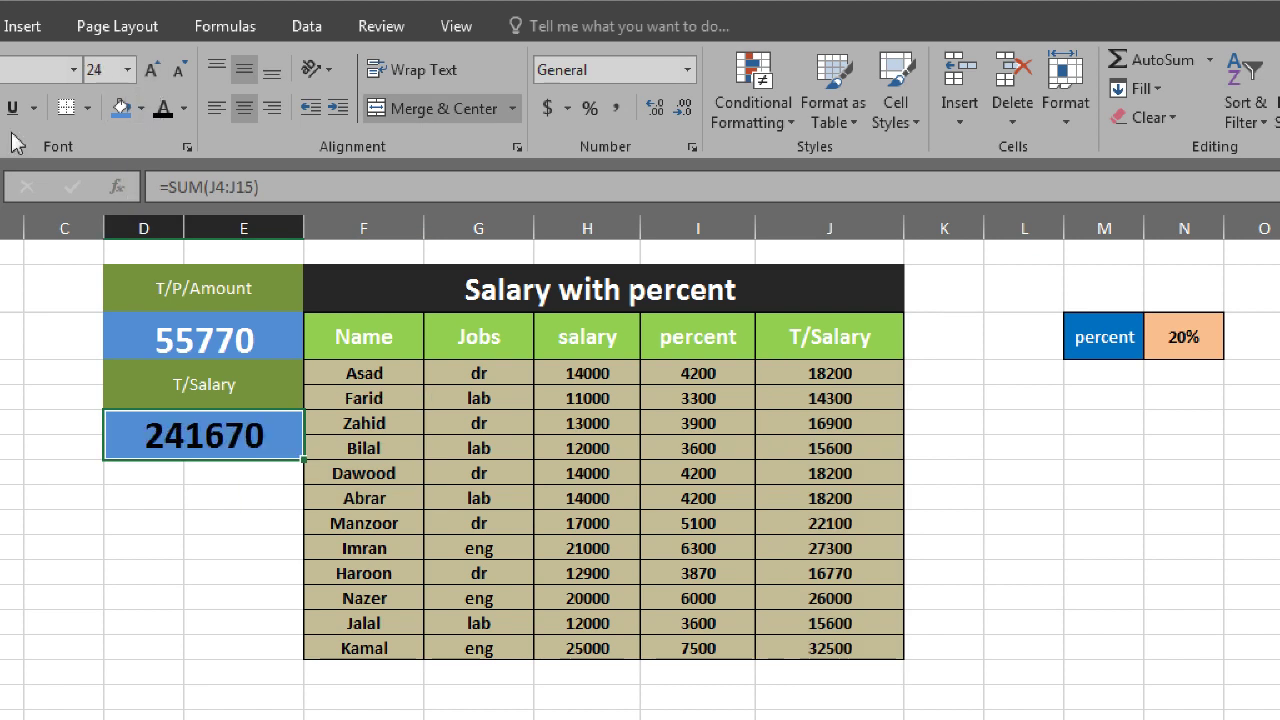
Enlarge the T/Salary label and save the workbook in its older format
left_click(190, 378)
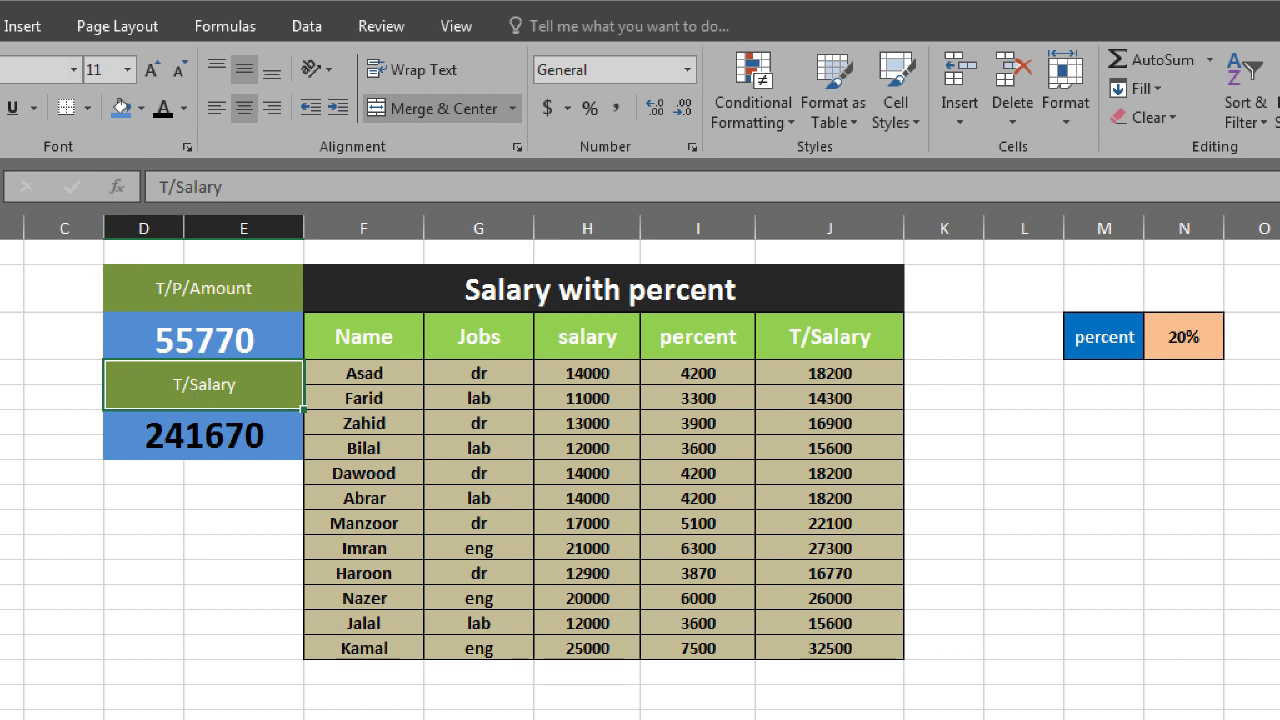
left_click(152, 72)
left_click(152, 72)
left_click(152, 72)
left_click(152, 72)
left_click(152, 72)
left_click(239, 565)
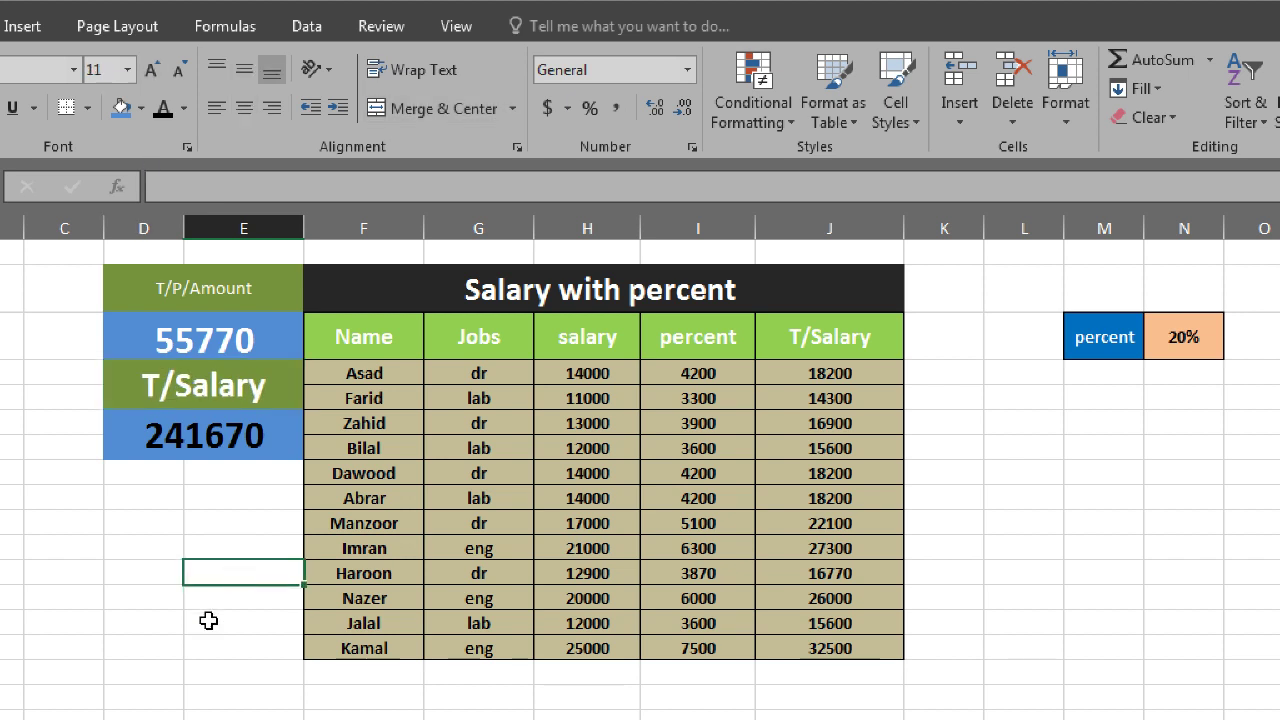
key("ctrl+s")
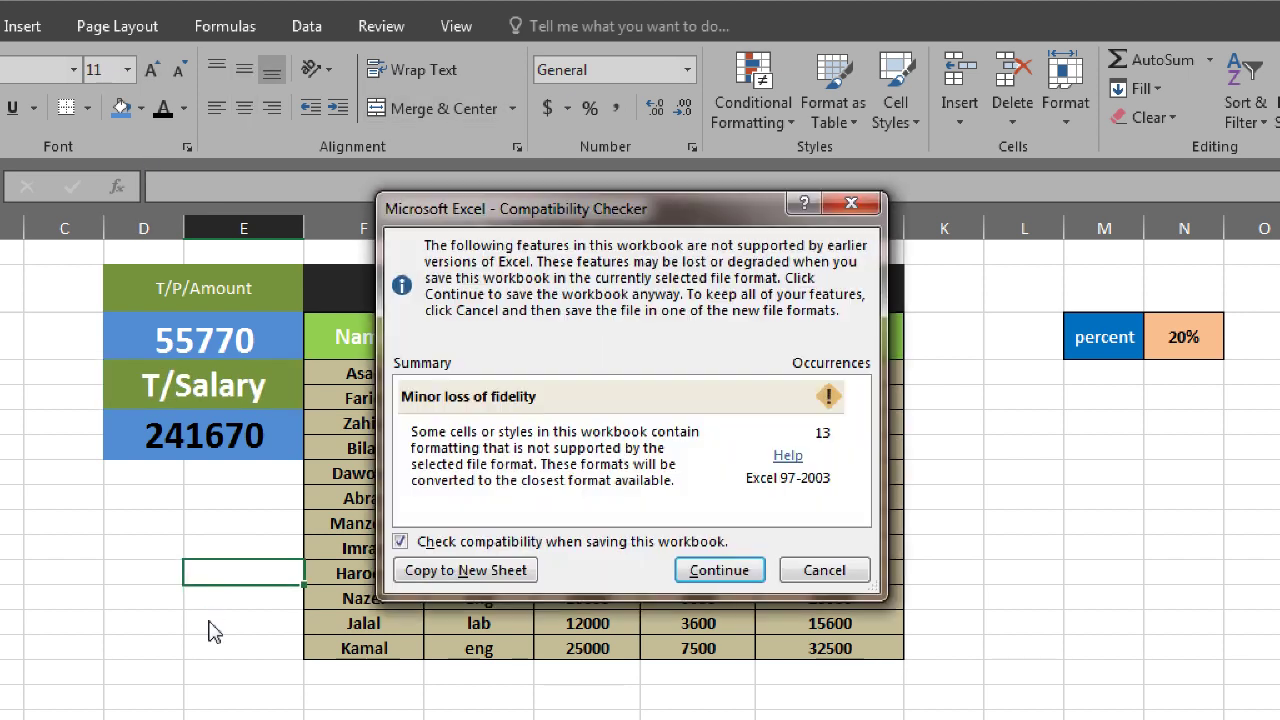
left_click(690, 567)
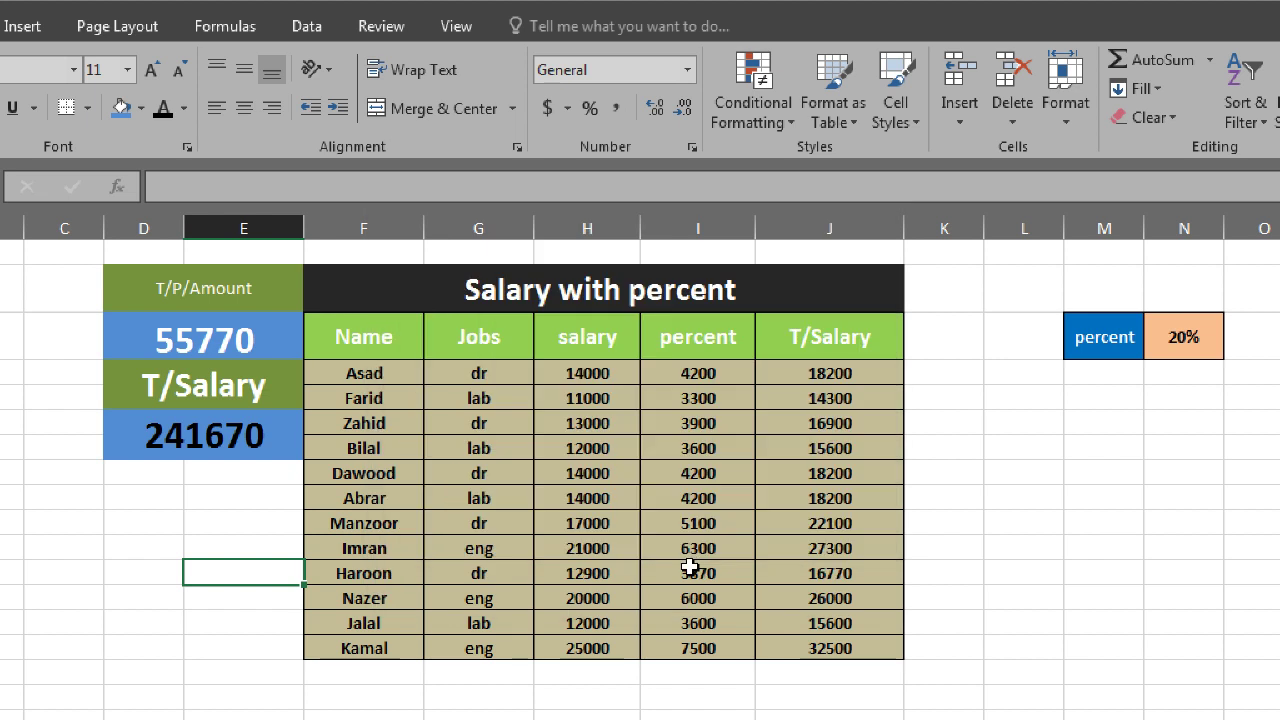
Highlight the T/Salary and percent column values beside the salary table
left_click(221, 500)
left_click_drag(812, 372, 829, 672)
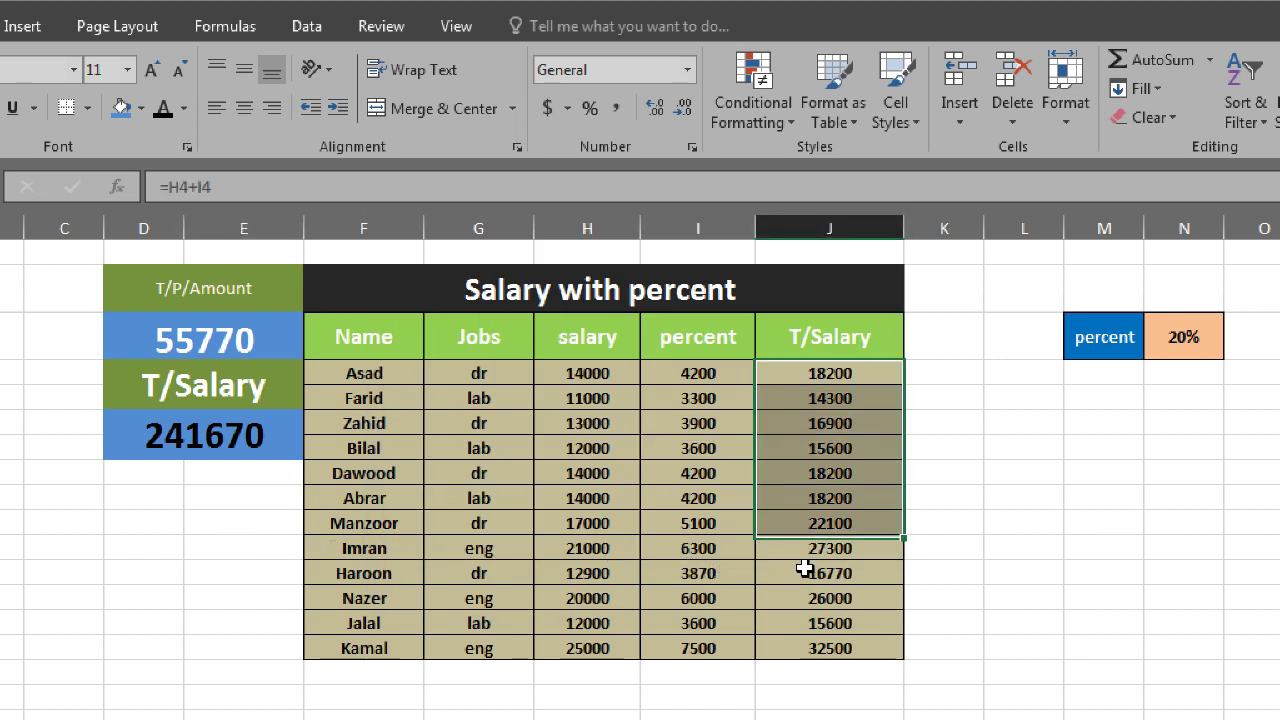
left_click_drag(674, 373, 829, 598)
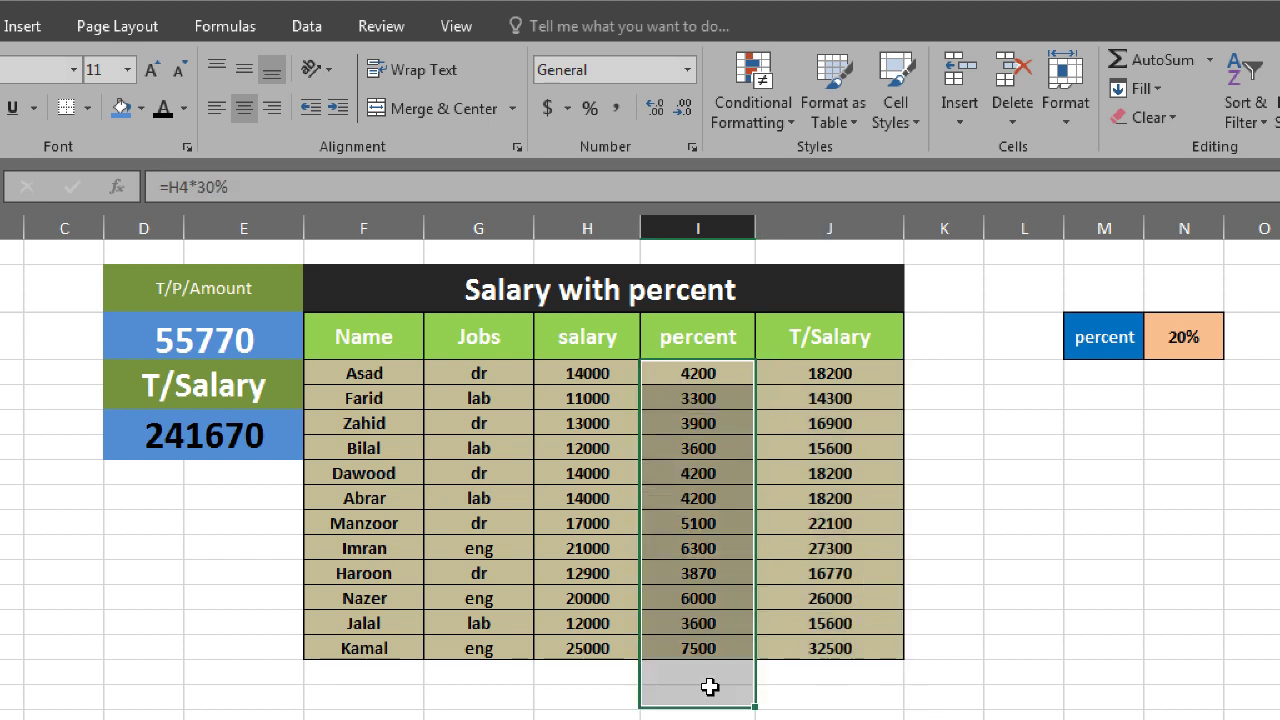
left_click(816, 387)
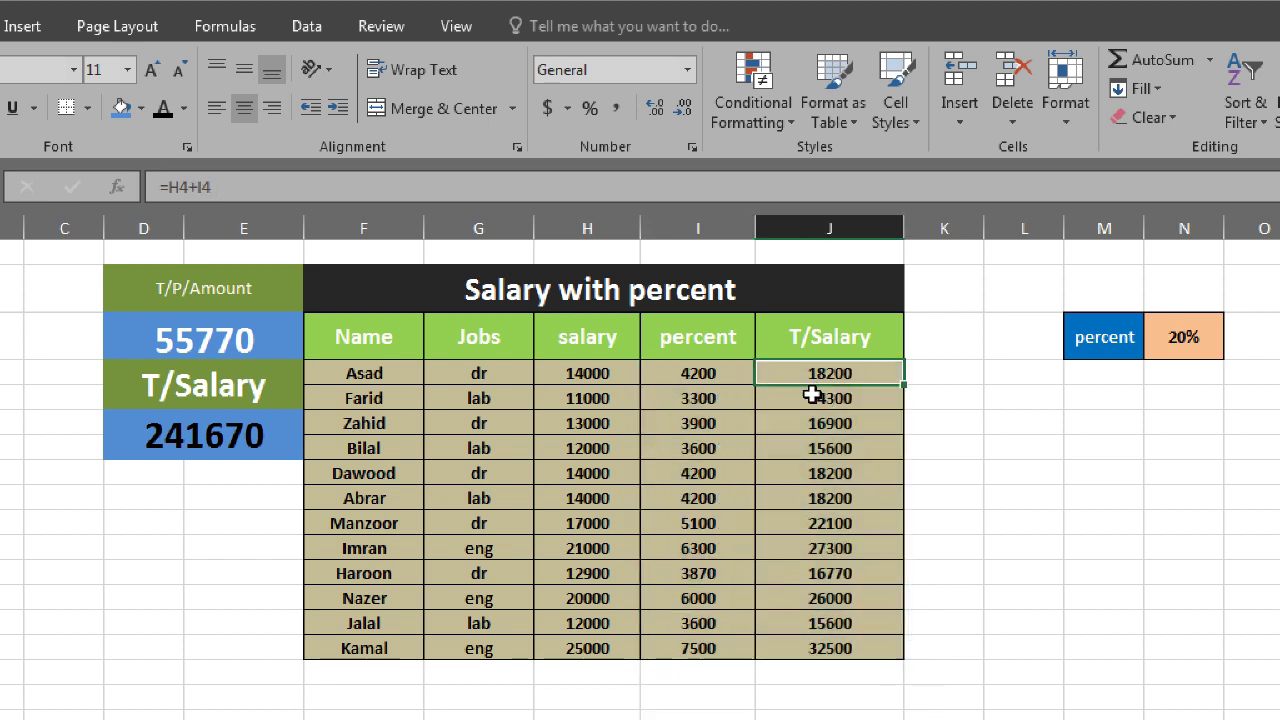
Check the 55770 total's SUM formula against the percent and T/Salary values
left_click(271, 342)
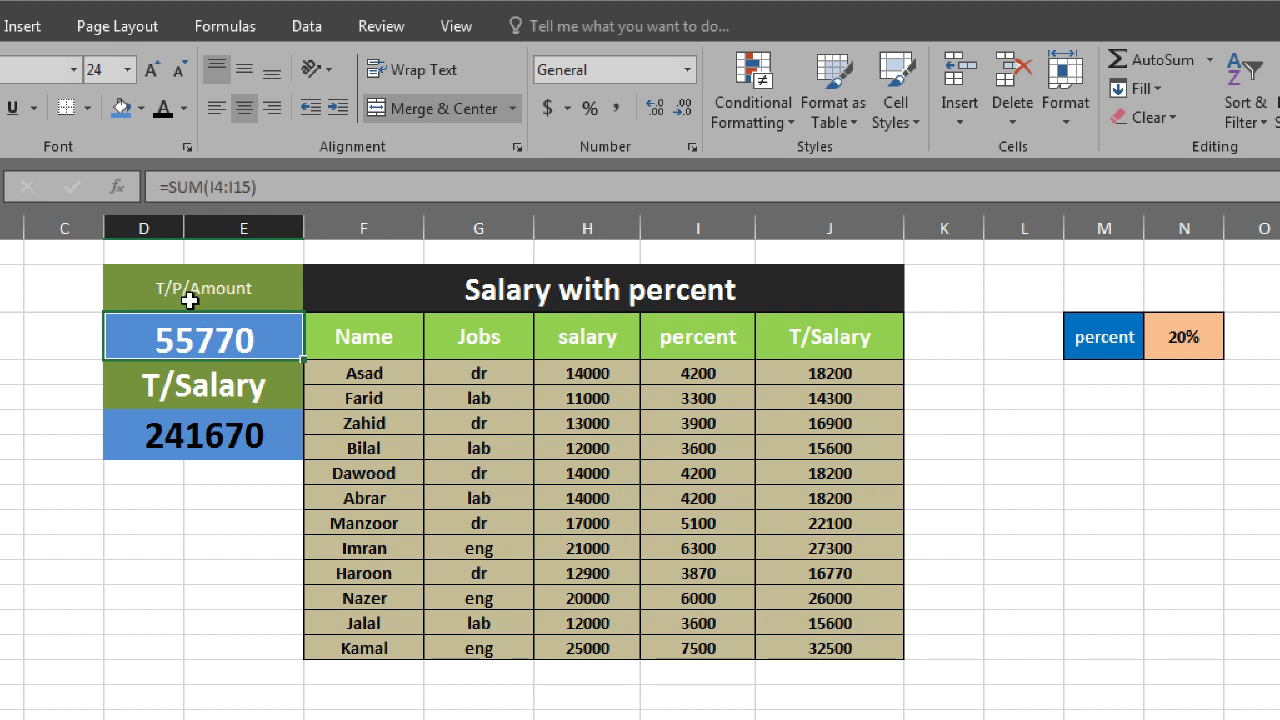
left_click_drag(690, 374, 666, 648)
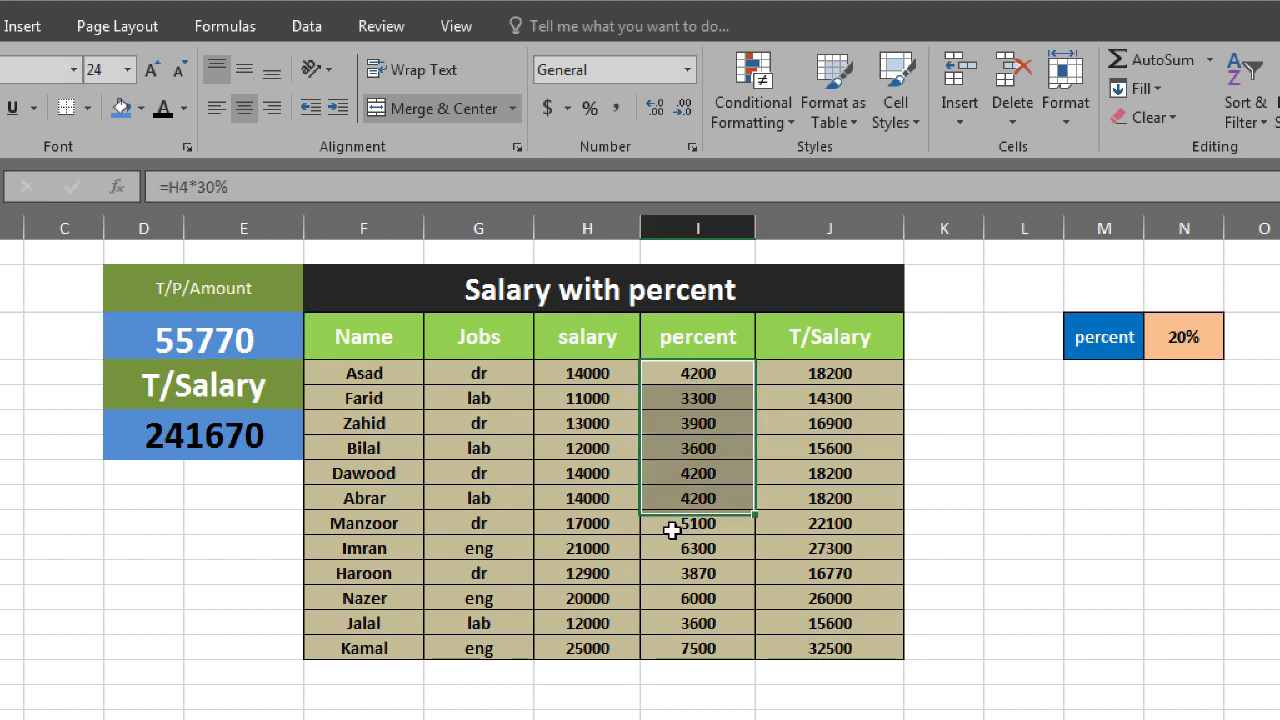
left_click_drag(823, 373, 826, 623)
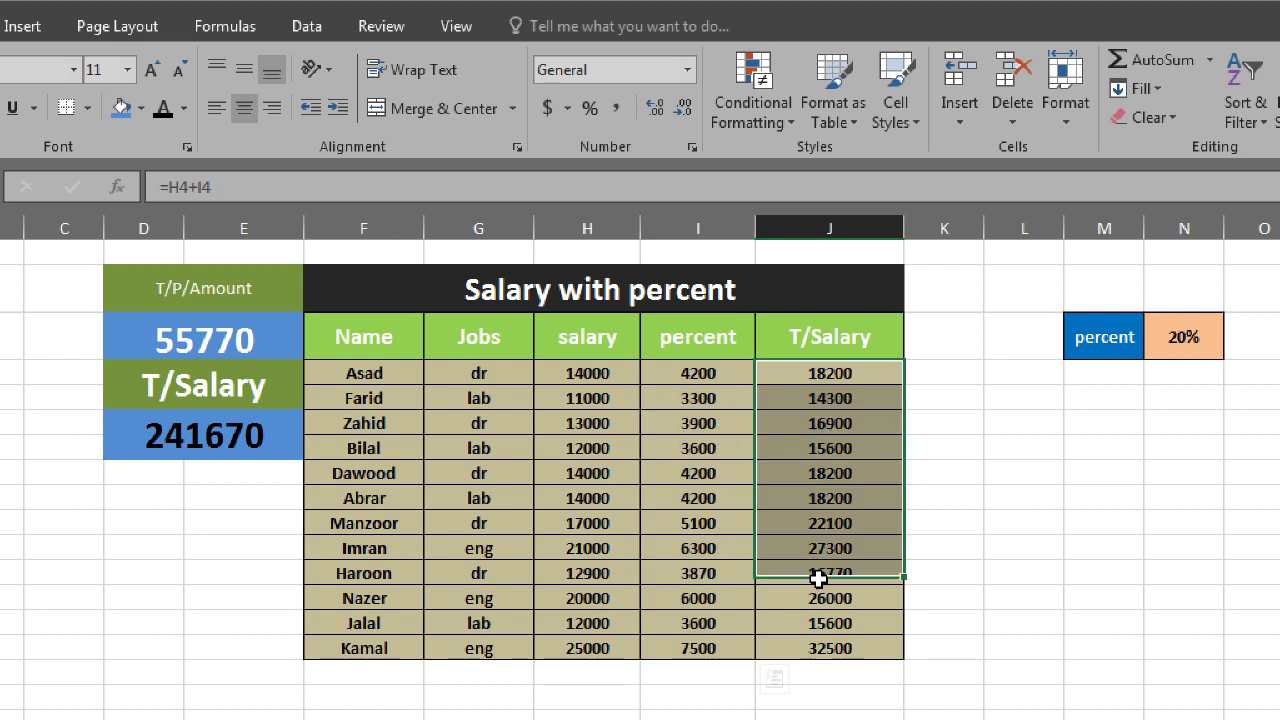
Review the 241670 total's formula, then minimize Excel and select the Presentation 1 file
left_click(194, 436)
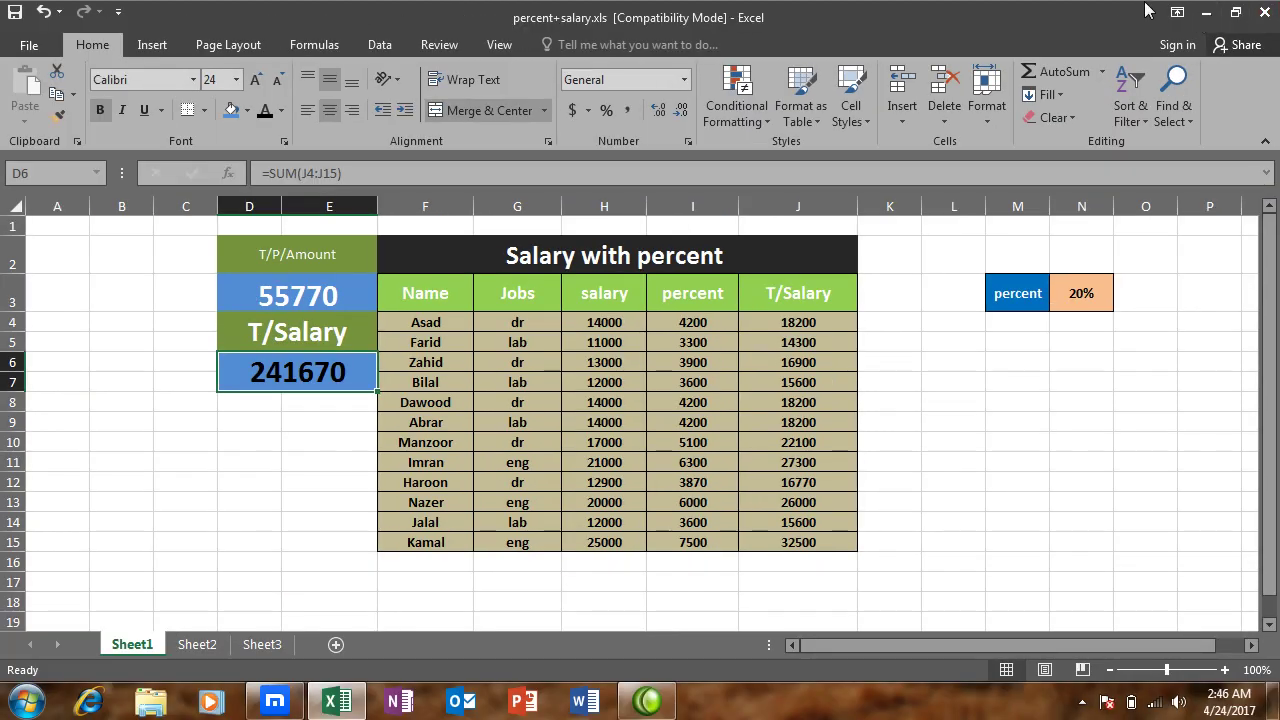
left_click(1206, 12)
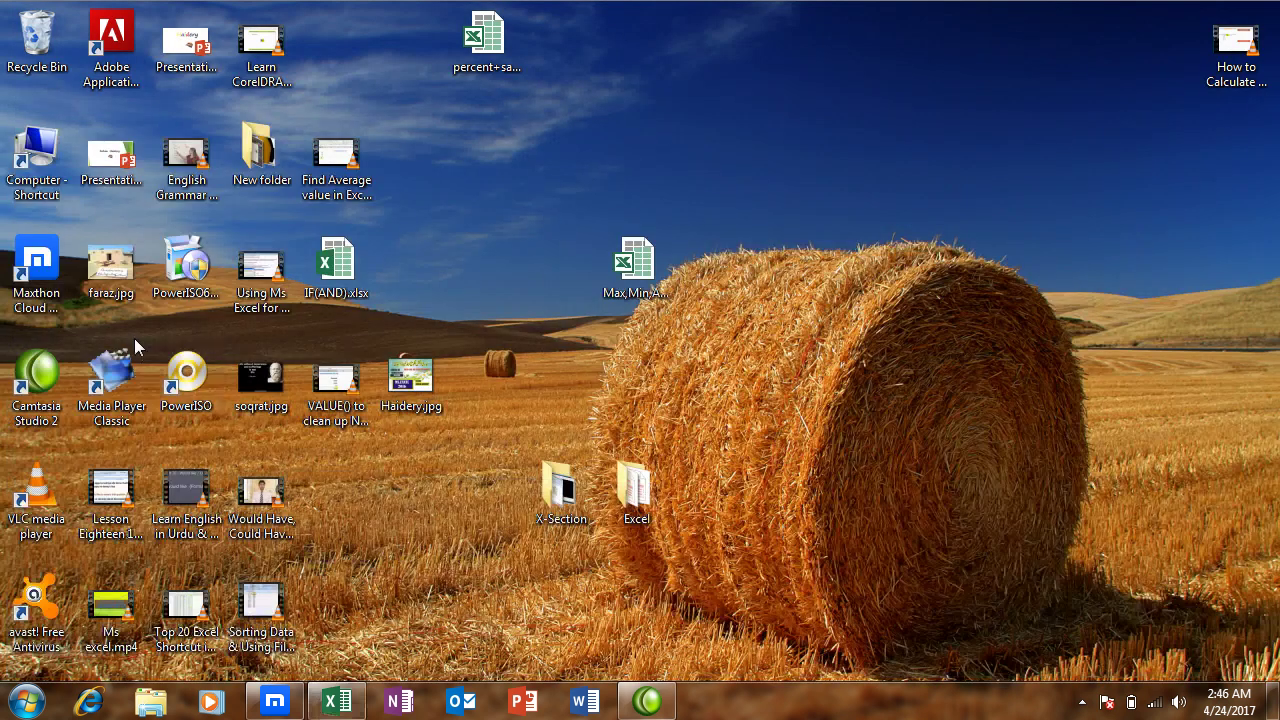
left_click(120, 180)
Launch Presentation 1.ppsx full-screen from the desktop, showing the pen-holding-hand slide
double_click(122, 180)
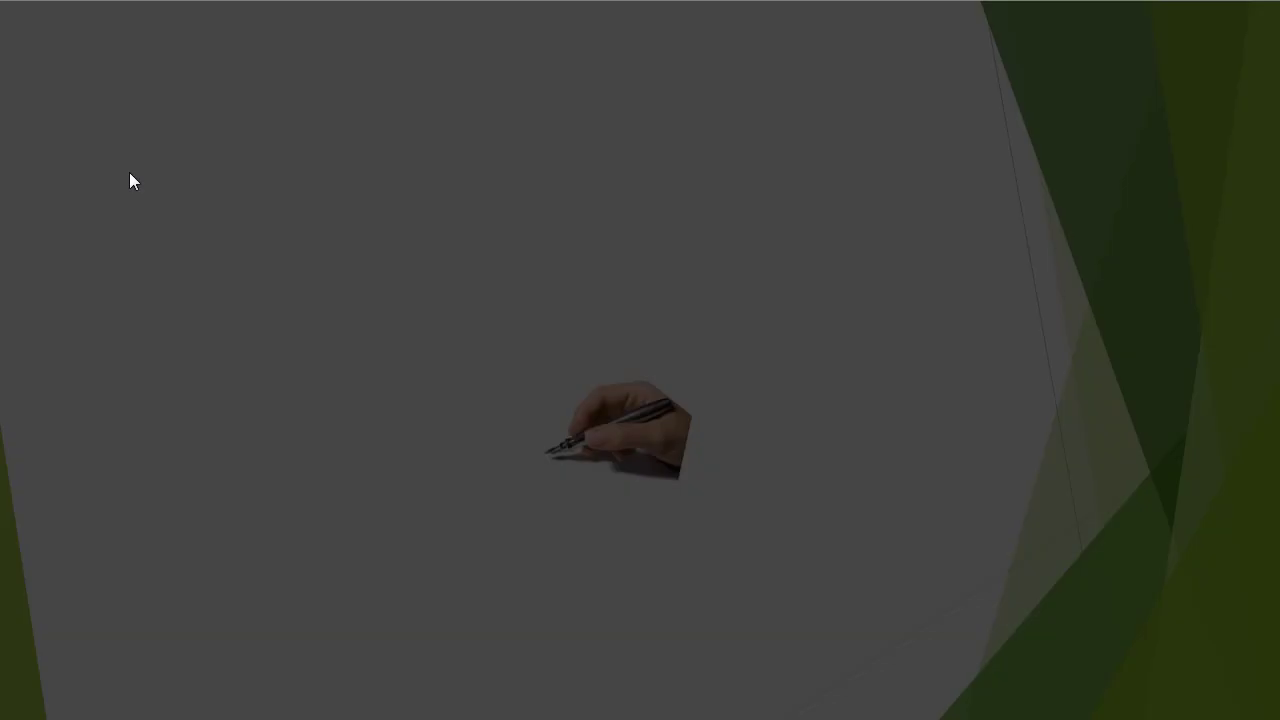